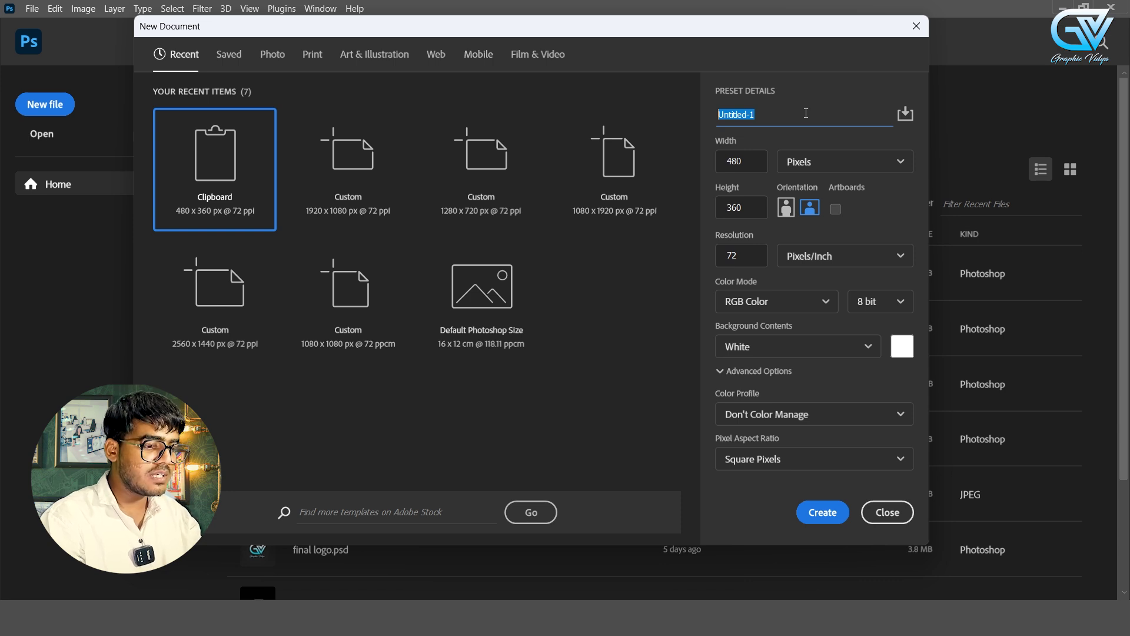
- Create a new document named "layer mask" with a width of 1920 pixels and a height of 1080 pixels
{"action": "type", "text": "layer"}
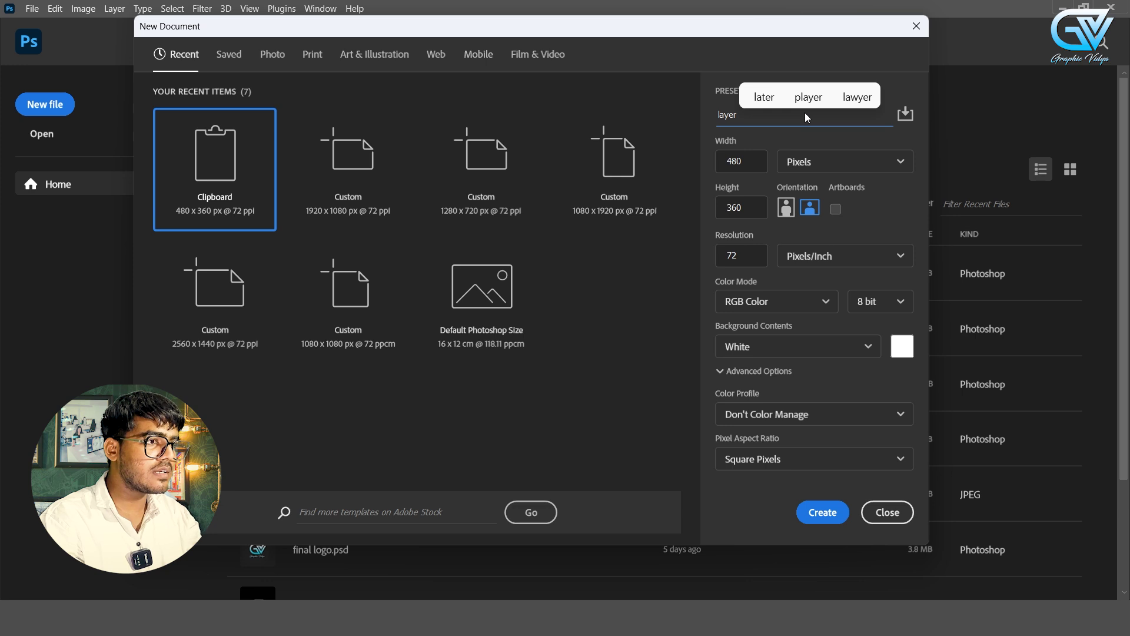
{"action": "type", "text": " mask"}
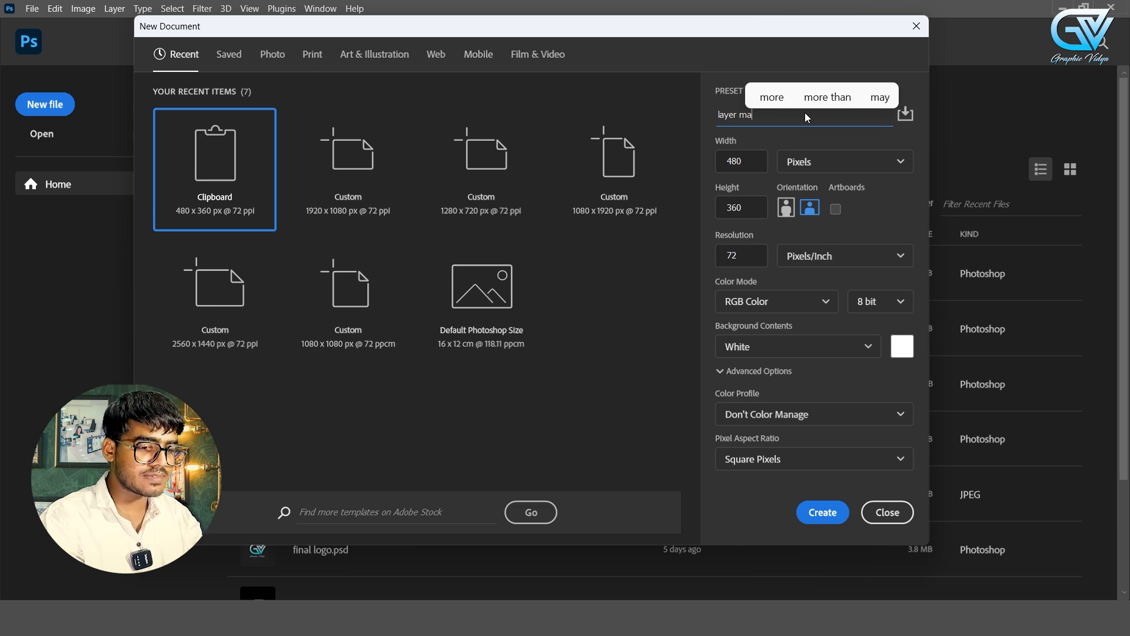
{"action": "left_click", "coordinate": [748, 165]}
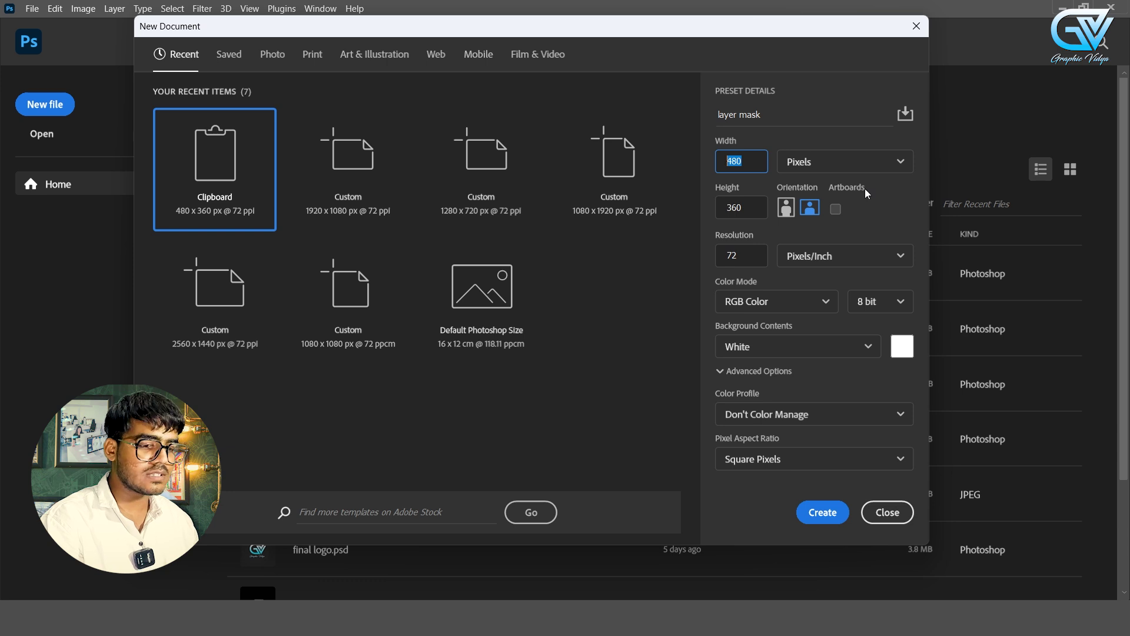
{"action": "type", "text": "1920"}
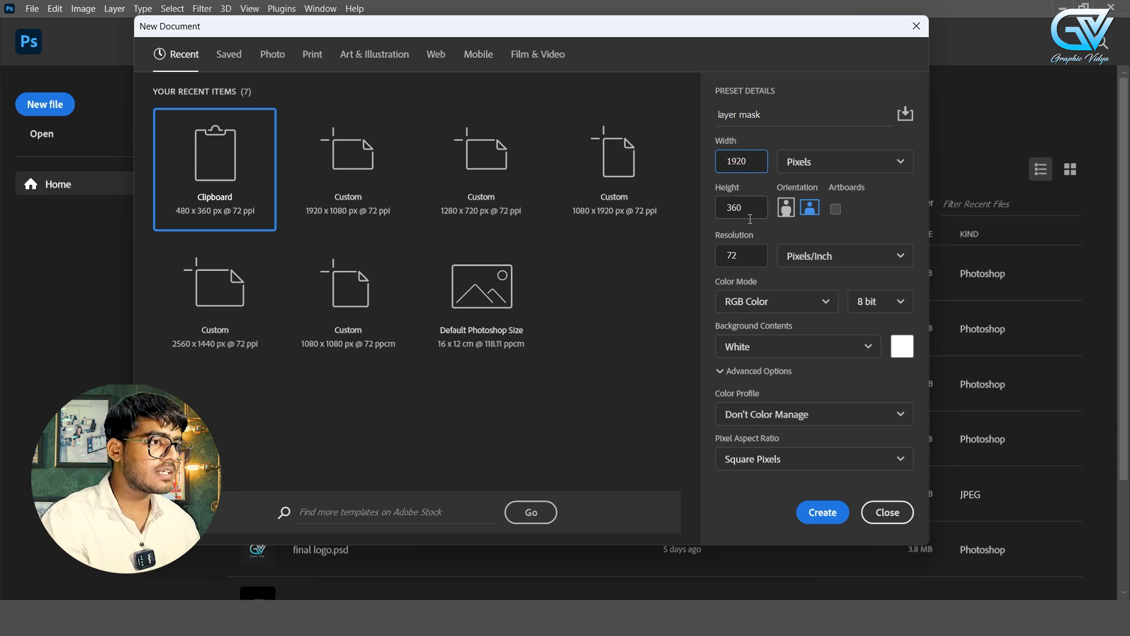
{"action": "left_click_drag", "start_coordinate": [750, 210], "coordinate": [726, 207]}
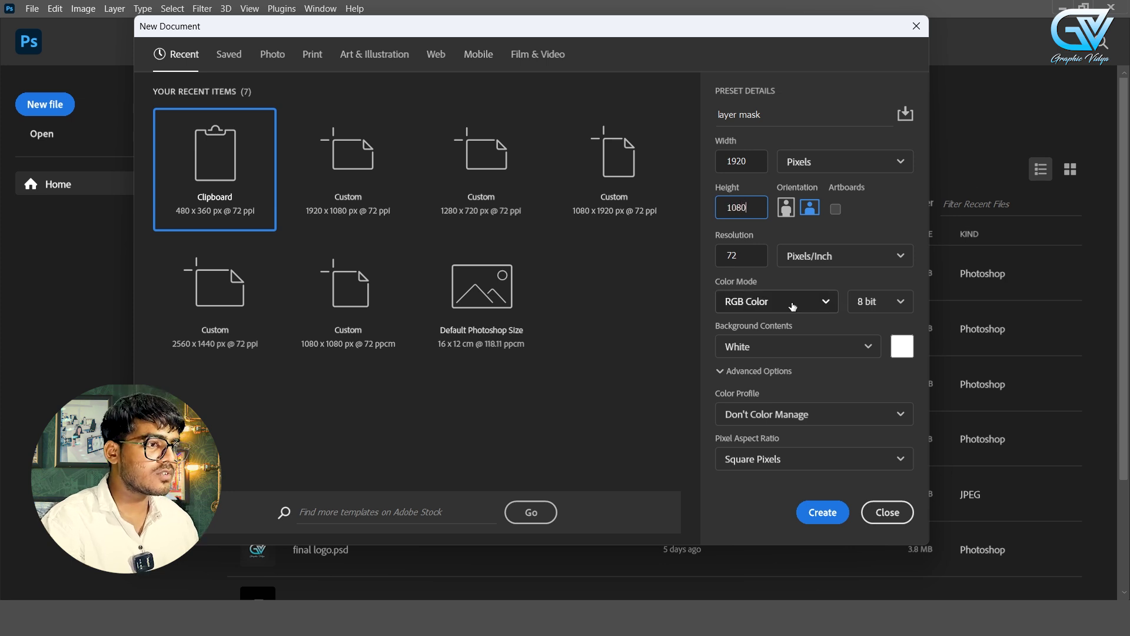
{"action": "left_click", "coordinate": [814, 513]}
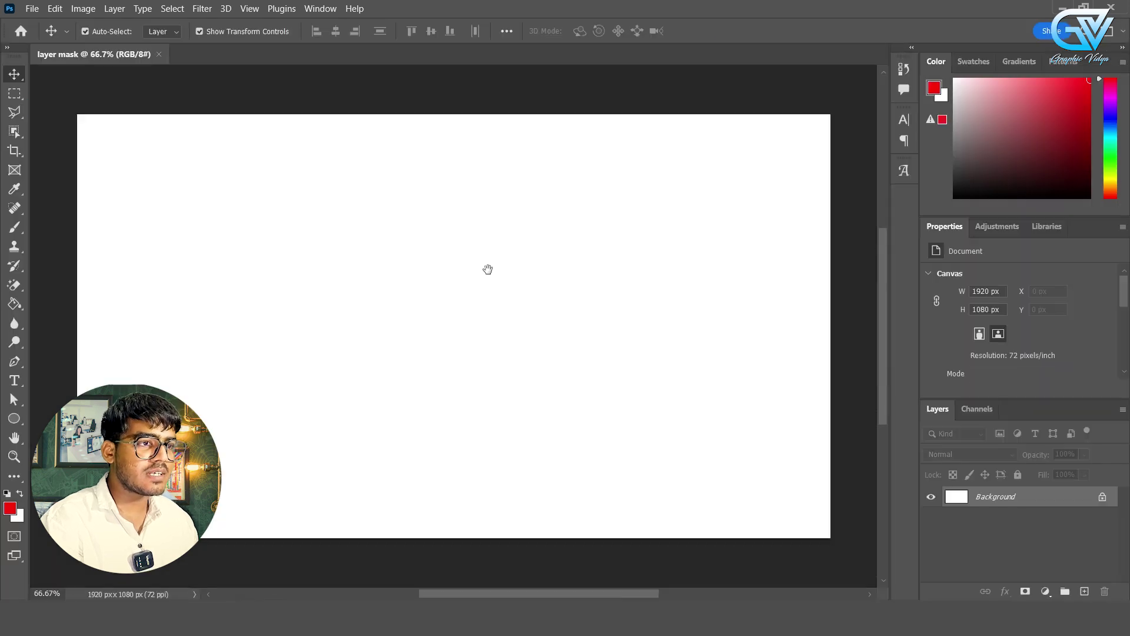
{"action": "left_click_drag", "start_coordinate": [488, 270], "coordinate": [516, 272]}
{"action": "scroll", "coordinate": [585, 295], "scroll_direction": "down", "scroll_amount": 1}
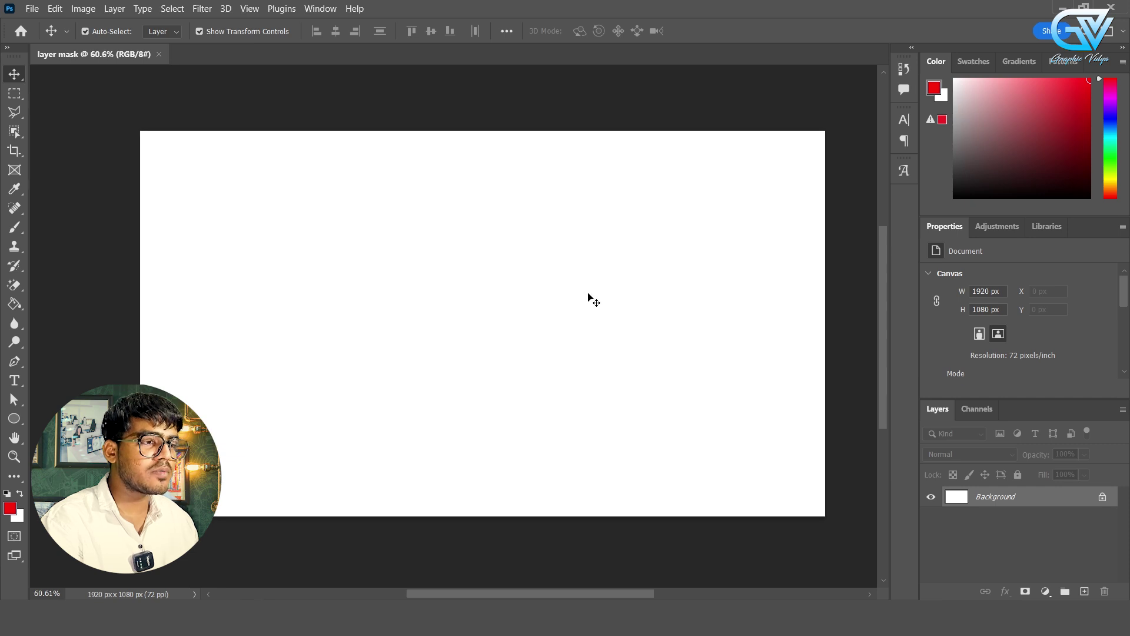
{"action": "scroll", "coordinate": [504, 291], "scroll_direction": "down", "scroll_amount": 1}
{"action": "scroll", "coordinate": [522, 309], "scroll_direction": "down", "scroll_amount": 1}
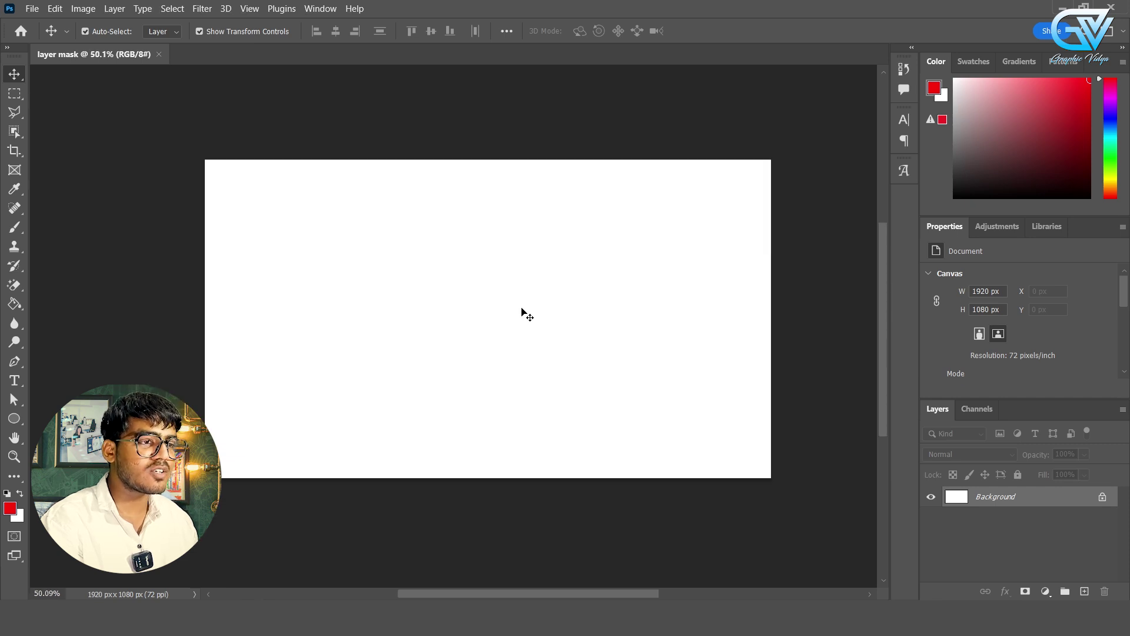
{"action": "scroll", "coordinate": [547, 333], "scroll_direction": "up", "scroll_amount": 2}
{"action": "scroll", "coordinate": [547, 333], "scroll_direction": "down", "scroll_amount": 1}
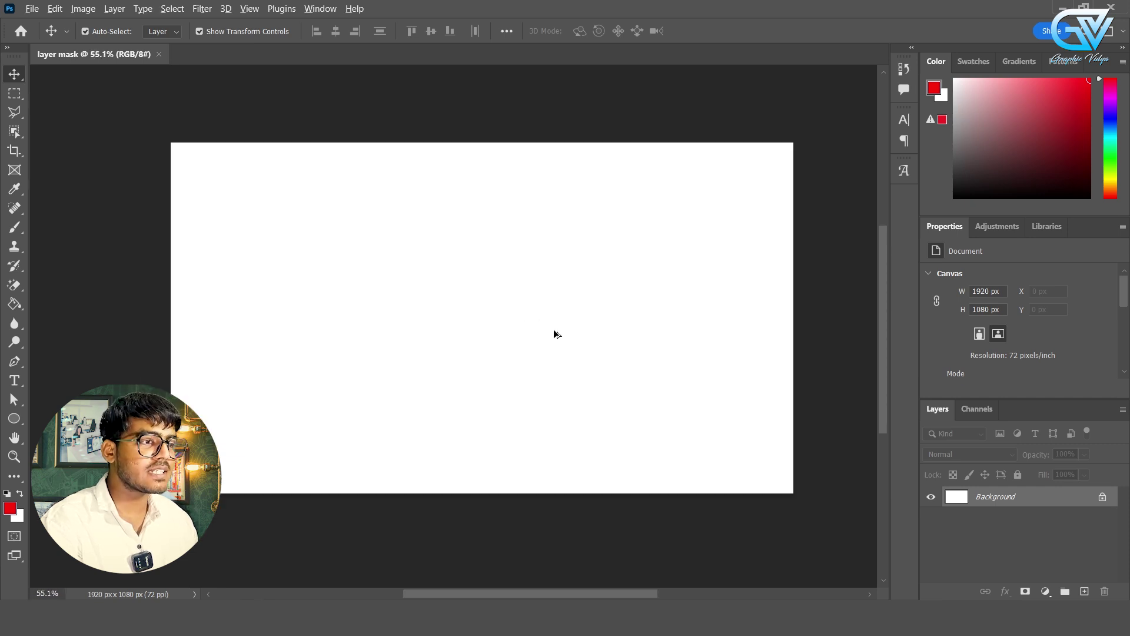
{"action": "scroll", "coordinate": [554, 334], "scroll_direction": "up", "scroll_amount": 2}
{"action": "scroll", "coordinate": [555, 334], "scroll_direction": "down", "scroll_amount": 1}
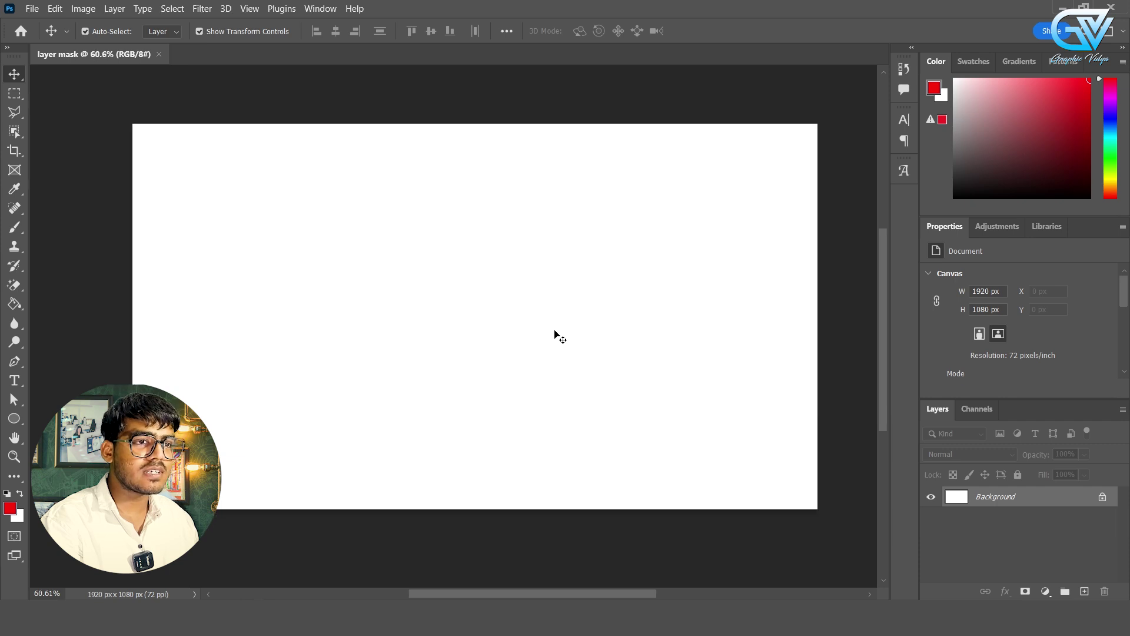
{"action": "scroll", "coordinate": [560, 333], "scroll_direction": "down", "scroll_amount": 2}
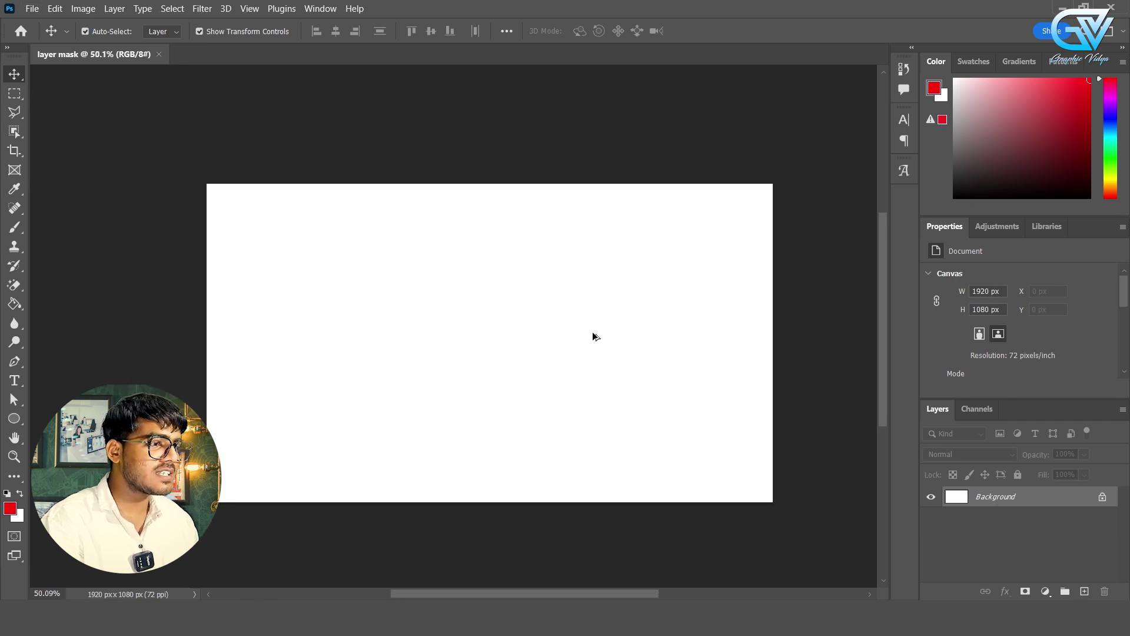
{"action": "scroll", "coordinate": [593, 336], "scroll_direction": "down", "scroll_amount": 1}
{"action": "scroll", "coordinate": [595, 339], "scroll_direction": "up", "scroll_amount": 2}
{"action": "scroll", "coordinate": [594, 339], "scroll_direction": "down", "scroll_amount": 1}
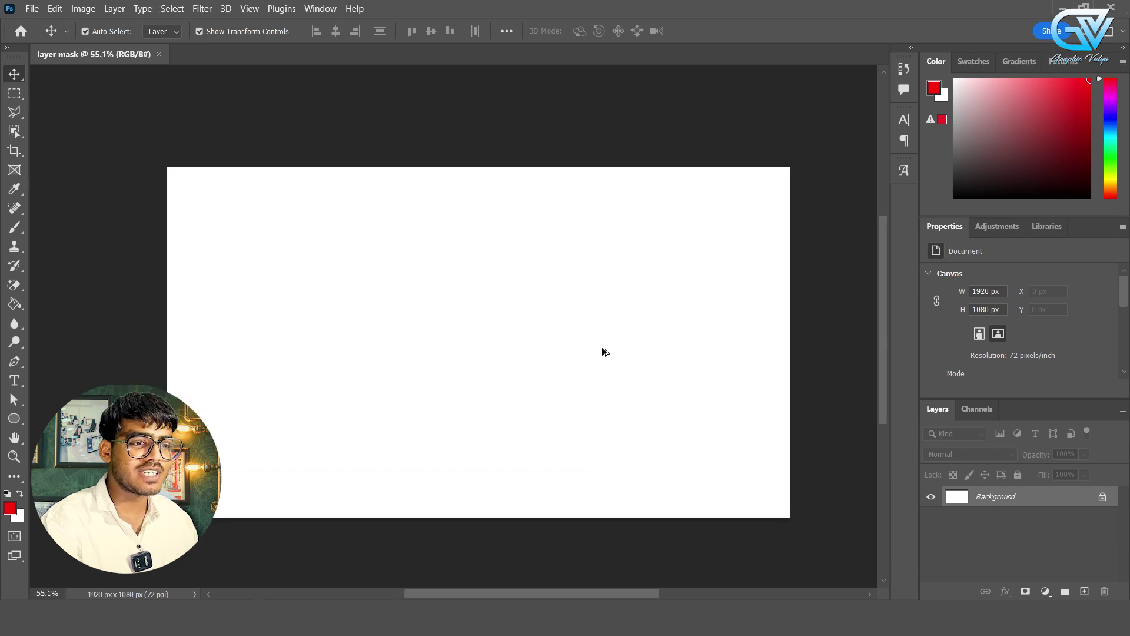
{"action": "scroll", "coordinate": [586, 312], "scroll_direction": "down", "scroll_amount": 1}
{"action": "scroll", "coordinate": [593, 318], "scroll_direction": "up", "scroll_amount": 1}
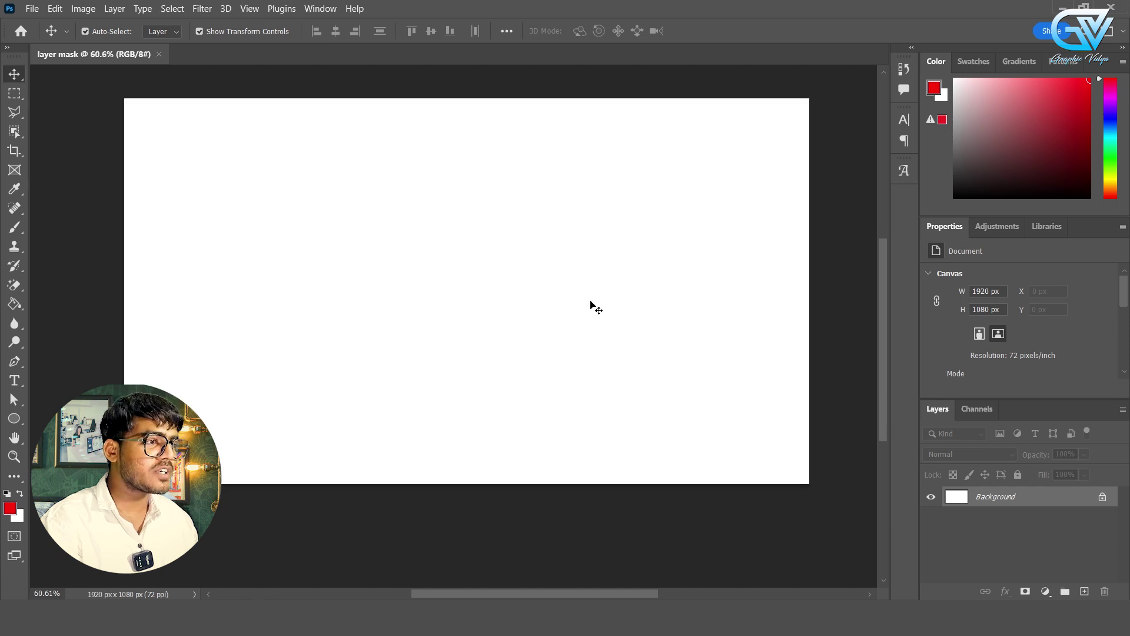
{"action": "scroll", "coordinate": [593, 313], "scroll_direction": "down", "scroll_amount": 1}
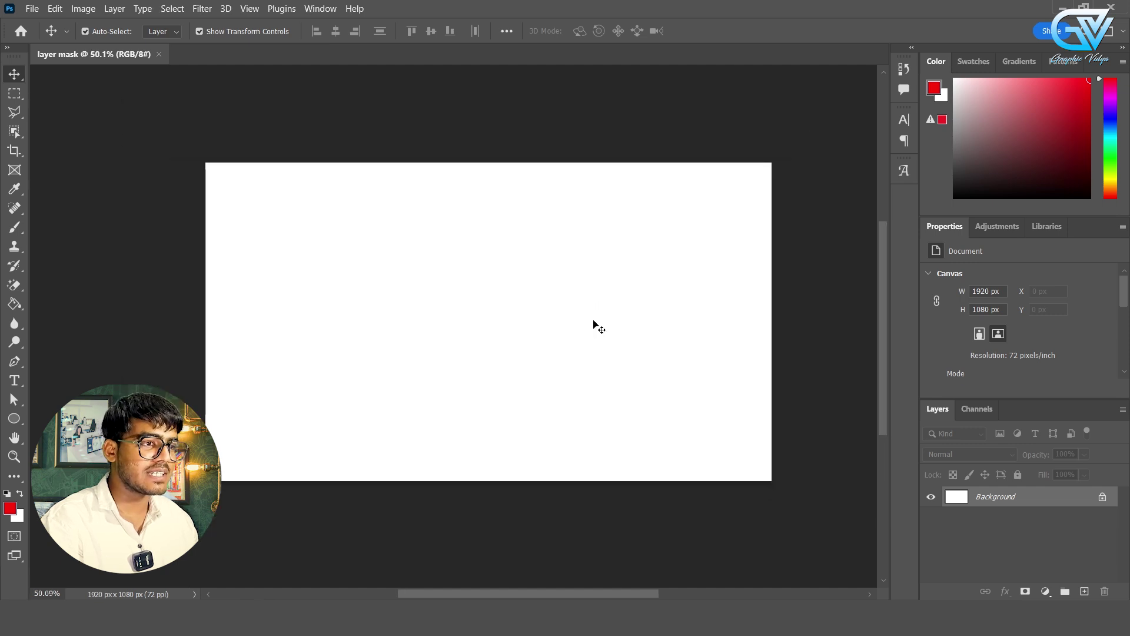
{"action": "scroll", "coordinate": [571, 285], "scroll_direction": "up", "scroll_amount": 1}
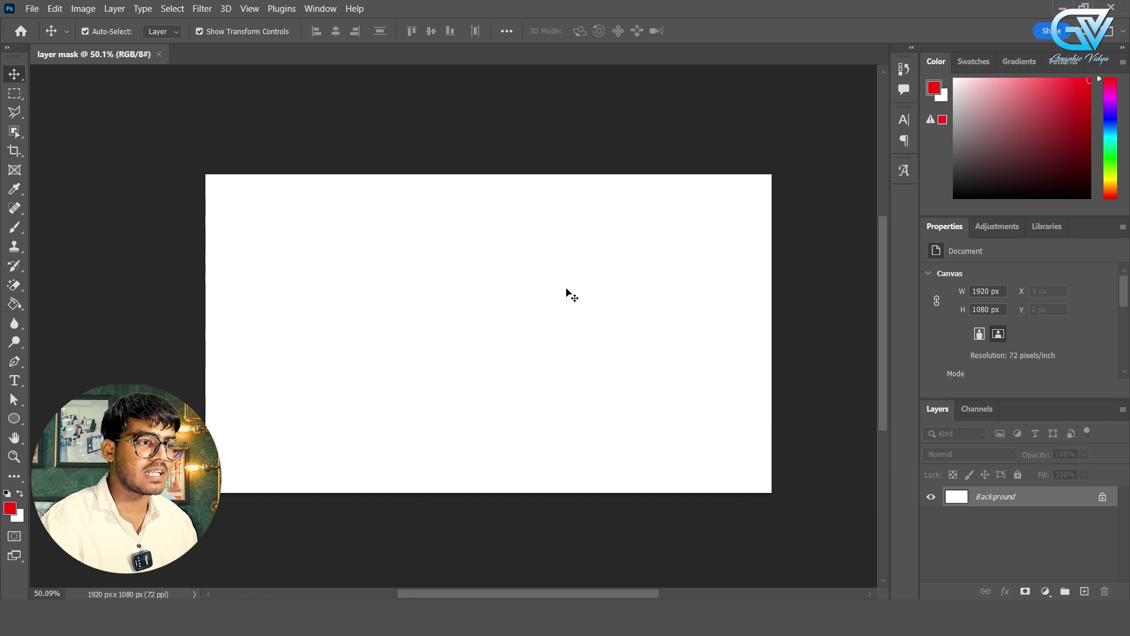
{"action": "scroll", "coordinate": [529, 304], "scroll_direction": "down", "scroll_amount": 1}
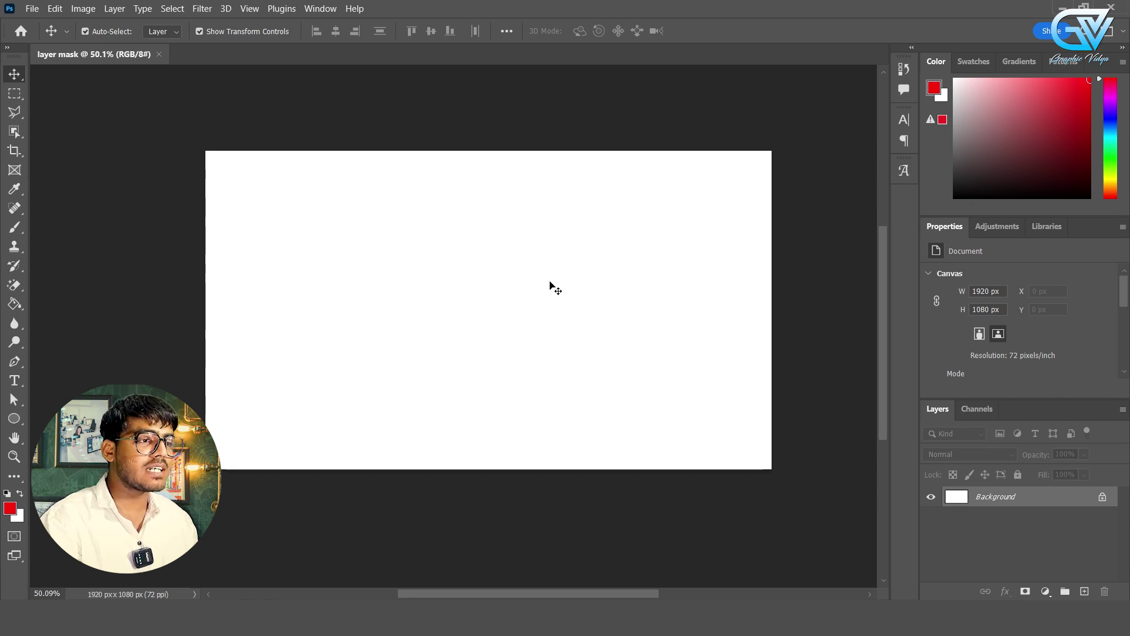
{"action": "mouse_move", "coordinate": [532, 272]}
{"action": "left_mouse_down"}
{"action": "mouse_move", "coordinate": [550, 288]}
{"action": "mouse_move", "coordinate": [520, 271]}
{"action": "mouse_move", "coordinate": [555, 282]}
{"action": "mouse_move", "coordinate": [517, 262]}
{"action": "mouse_move", "coordinate": [519, 281]}
{"action": "mouse_move", "coordinate": [550, 276]}
{"action": "left_mouse_up"}
{"action": "scroll", "coordinate": [533, 285], "scroll_direction": "up", "scroll_amount": 2}
{"action": "scroll", "coordinate": [532, 289], "scroll_direction": "down", "scroll_amount": 4}
{"action": "scroll", "coordinate": [545, 273], "scroll_direction": "up", "scroll_amount": 2}
{"action": "scroll", "coordinate": [546, 274], "scroll_direction": "down", "scroll_amount": 1}
{"action": "scroll", "coordinate": [553, 280], "scroll_direction": "down", "scroll_amount": 3}
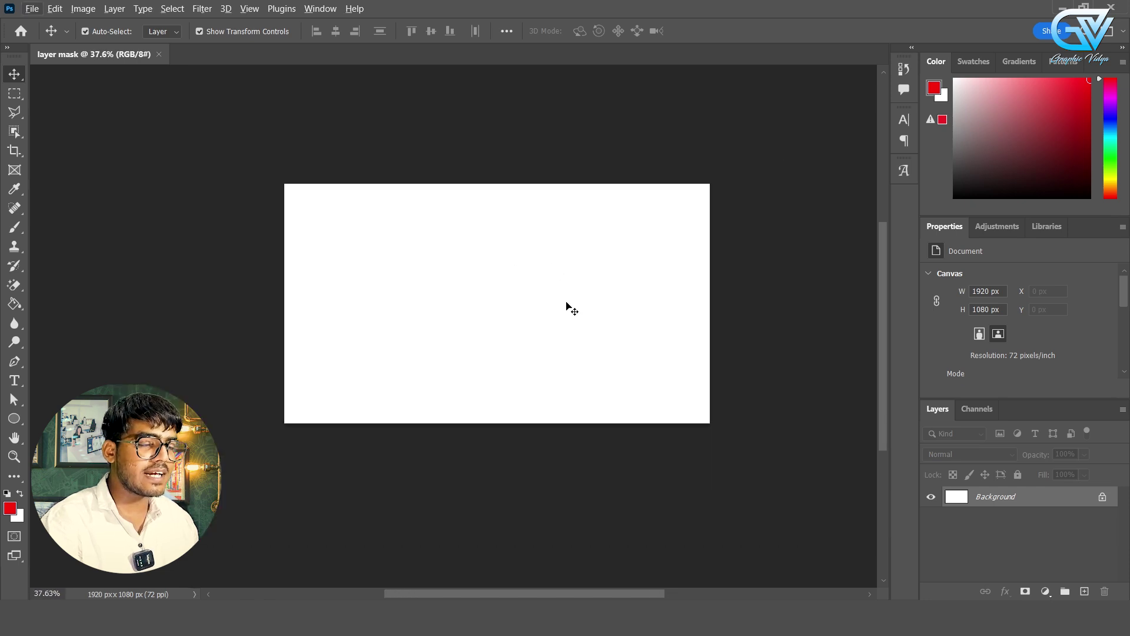
{"action": "scroll", "coordinate": [589, 269], "scroll_direction": "down", "scroll_amount": 1}
{"action": "scroll", "coordinate": [613, 272], "scroll_direction": "up", "scroll_amount": 2}
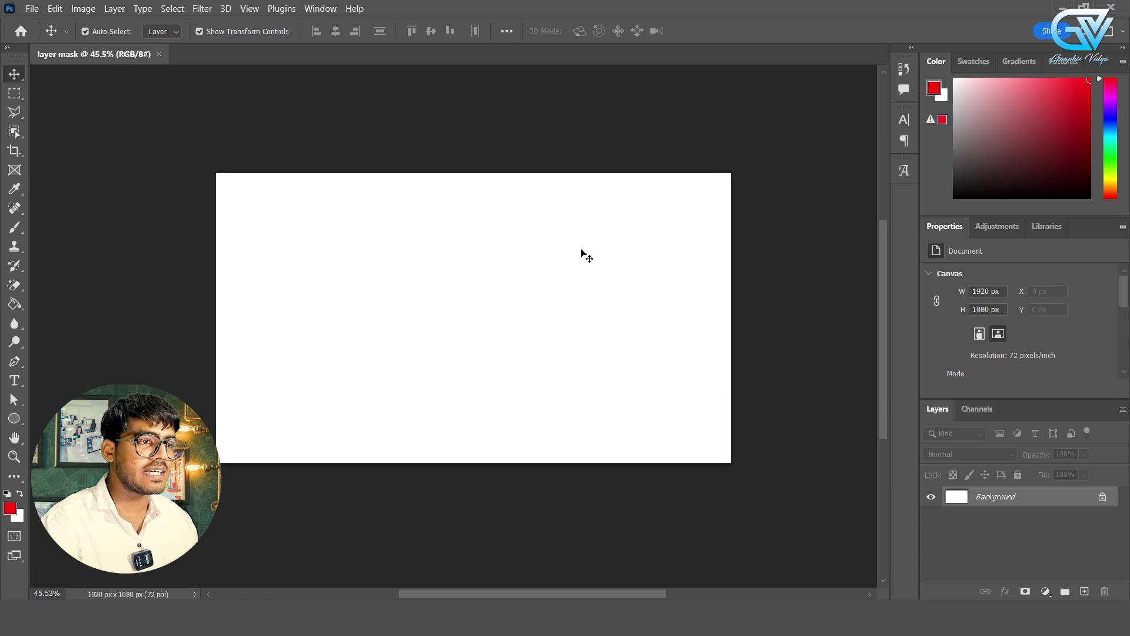
{"action": "scroll", "coordinate": [588, 281], "scroll_direction": "down", "scroll_amount": 1}
{"action": "scroll", "coordinate": [585, 288], "scroll_direction": "up", "scroll_amount": 2}
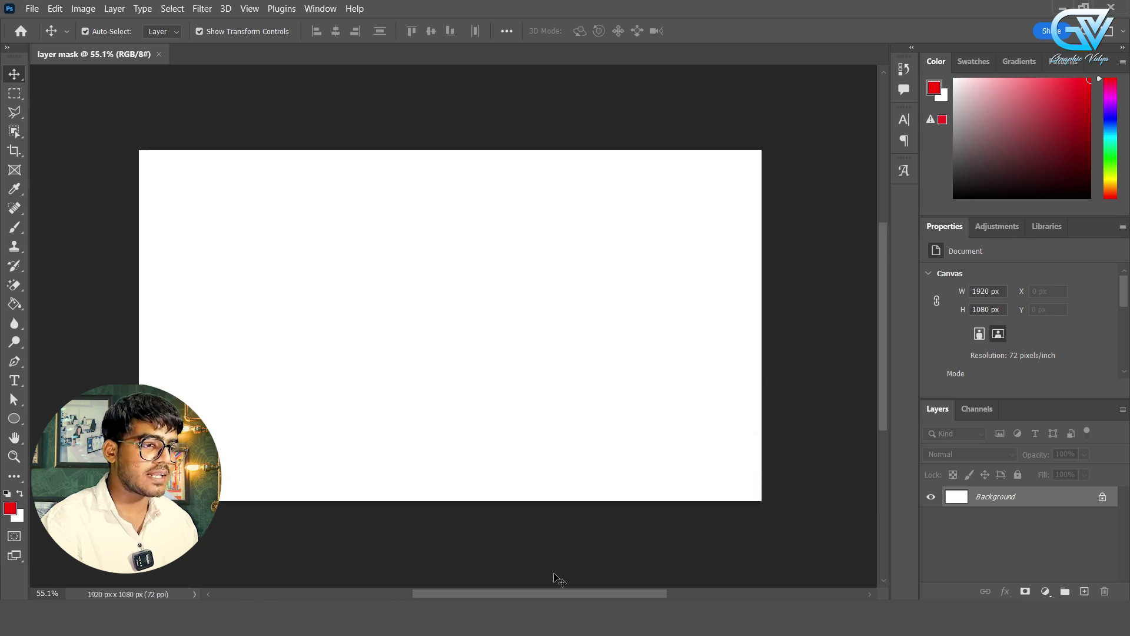
{"action": "scroll", "coordinate": [583, 319], "scroll_direction": "down", "scroll_amount": 1}
- Place the runner image pngwing.com (1).png at the centre of the canvas as a new layer
{"action": "left_click_drag", "start_coordinate": [537, 301], "coordinate": [568, 307]}
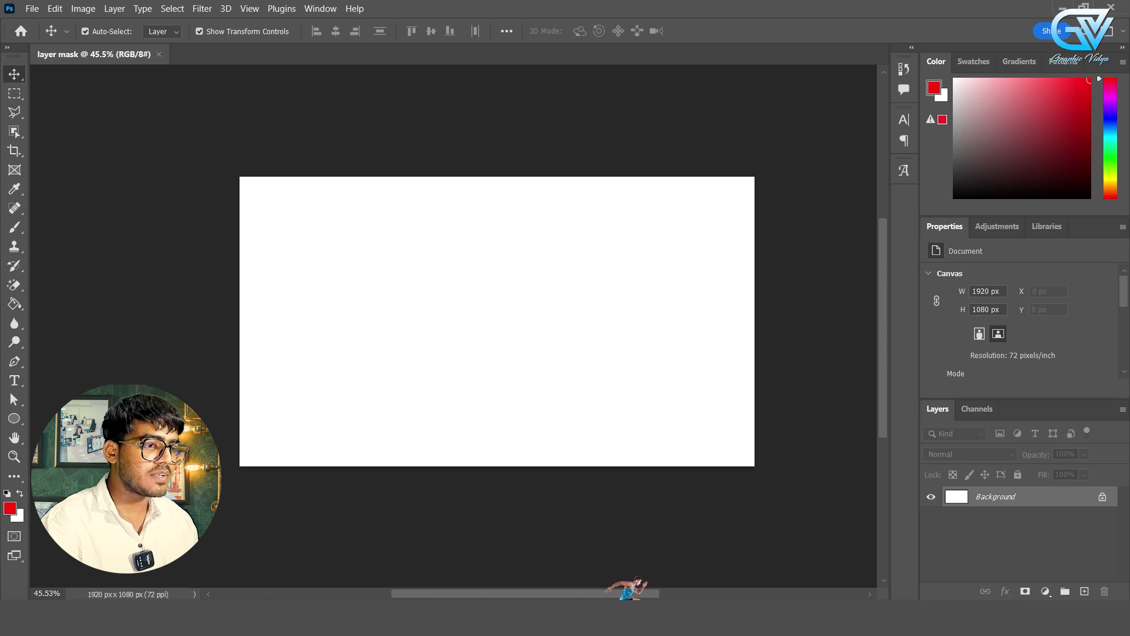
{"action": "left_click_drag", "start_coordinate": [626, 615], "coordinate": [590, 395]}
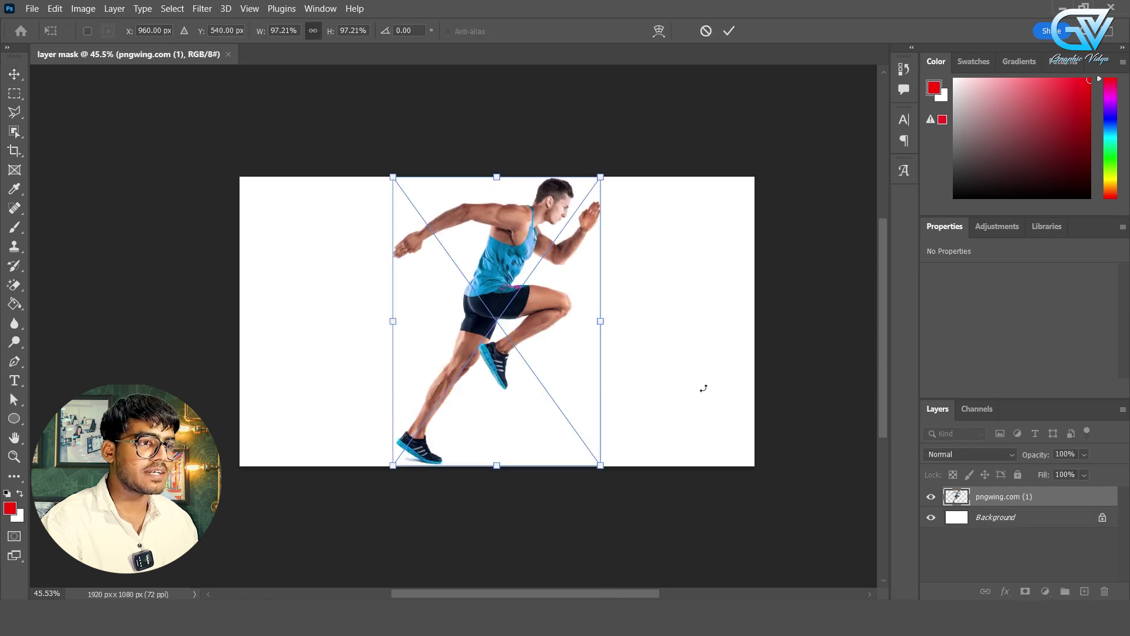
{"action": "key", "text": "Return"}
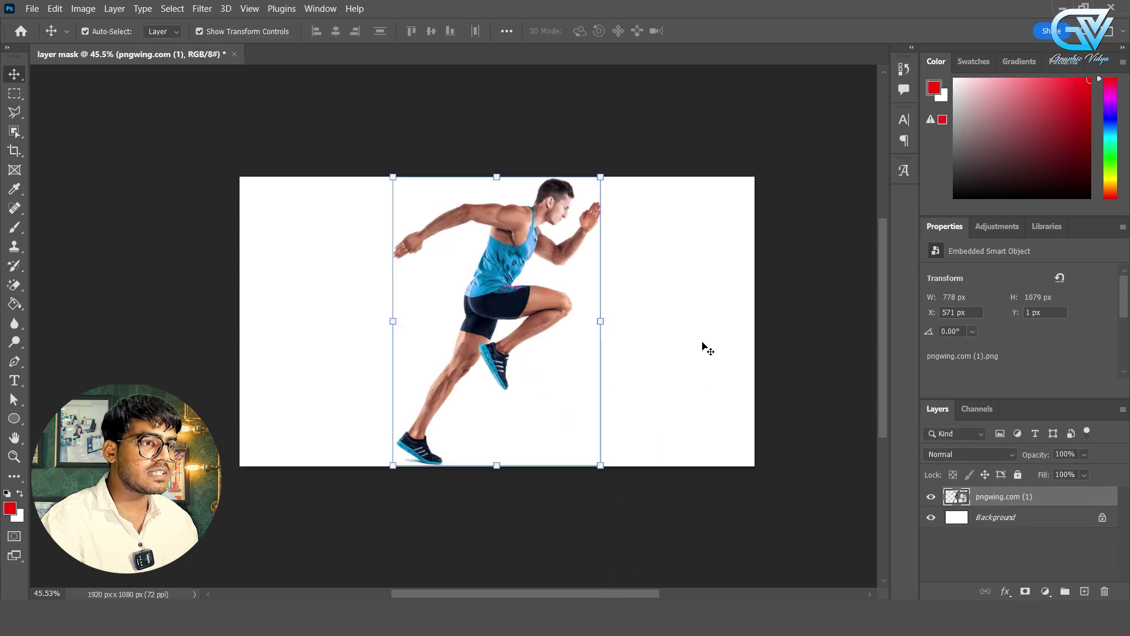
{"action": "left_click", "coordinate": [677, 337]}
{"action": "left_click", "coordinate": [537, 304]}
{"action": "left_click", "coordinate": [654, 322]}
{"action": "left_click", "coordinate": [541, 303]}
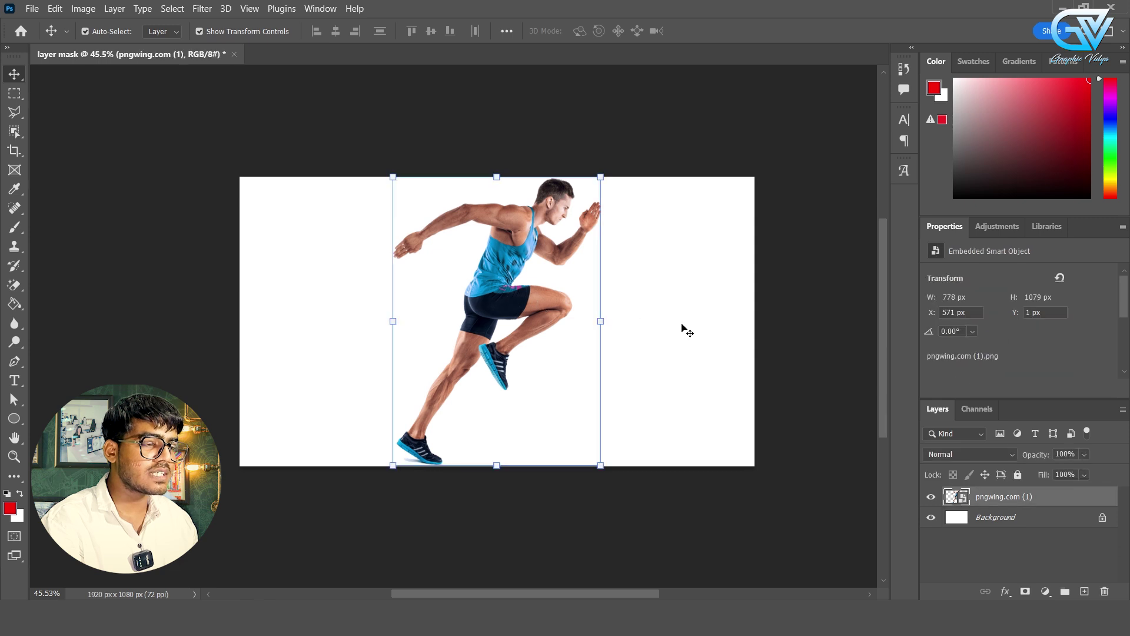
{"action": "left_click_drag", "start_coordinate": [523, 296], "coordinate": [526, 295]}
{"action": "left_click", "coordinate": [662, 330]}
{"action": "left_click", "coordinate": [593, 325]}
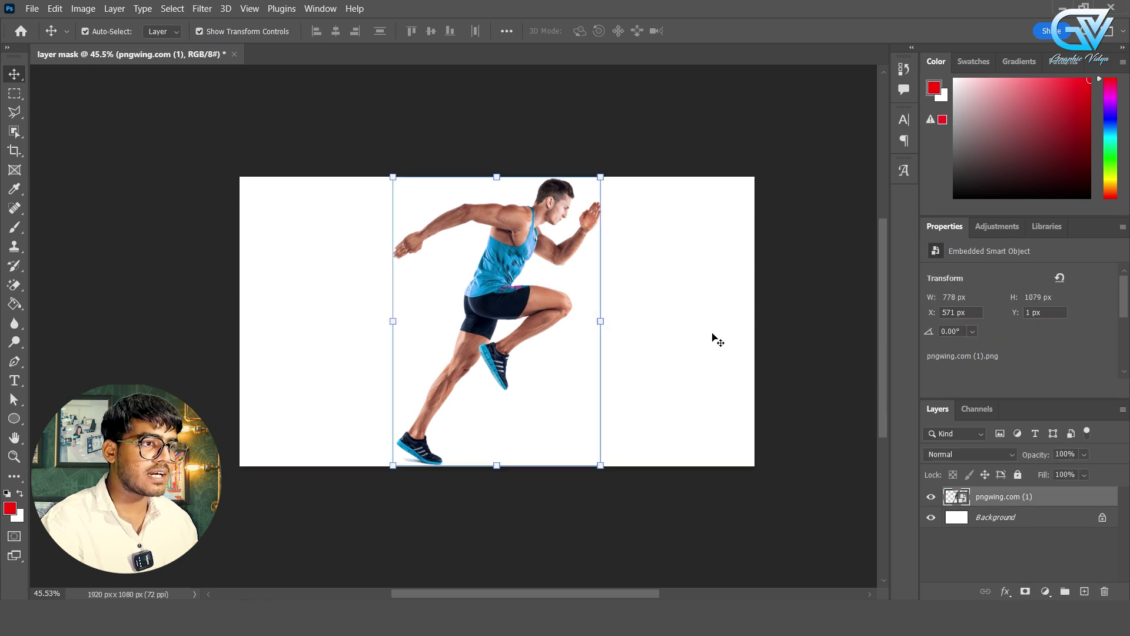
- Select the runner layer and add a white layer mask to it
{"action": "left_click", "coordinate": [717, 341]}
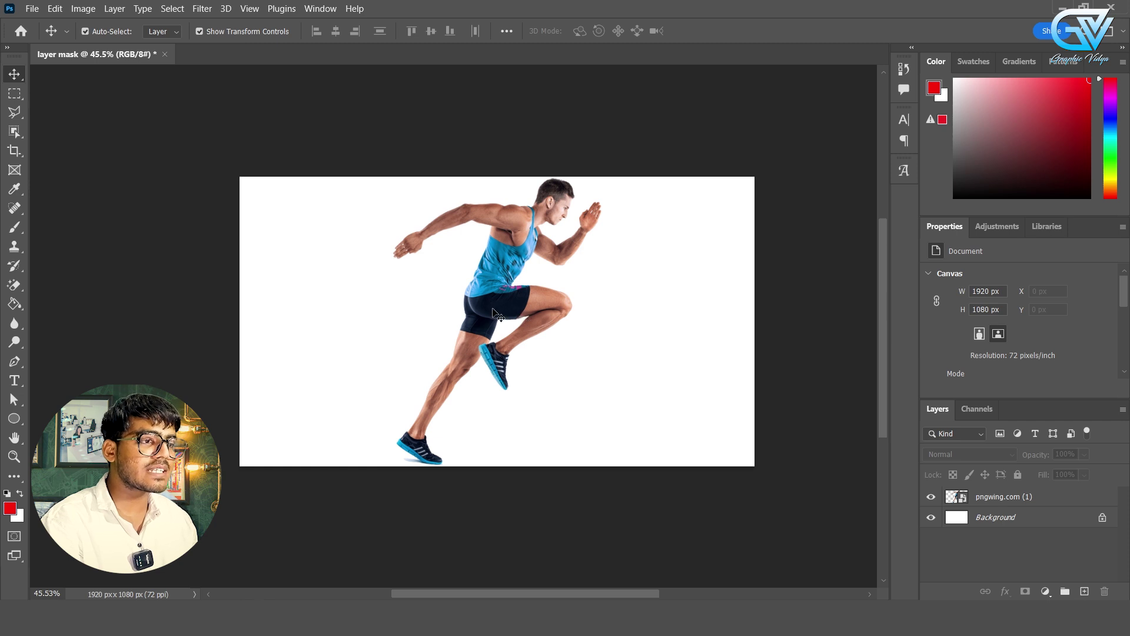
{"action": "left_click", "coordinate": [523, 318]}
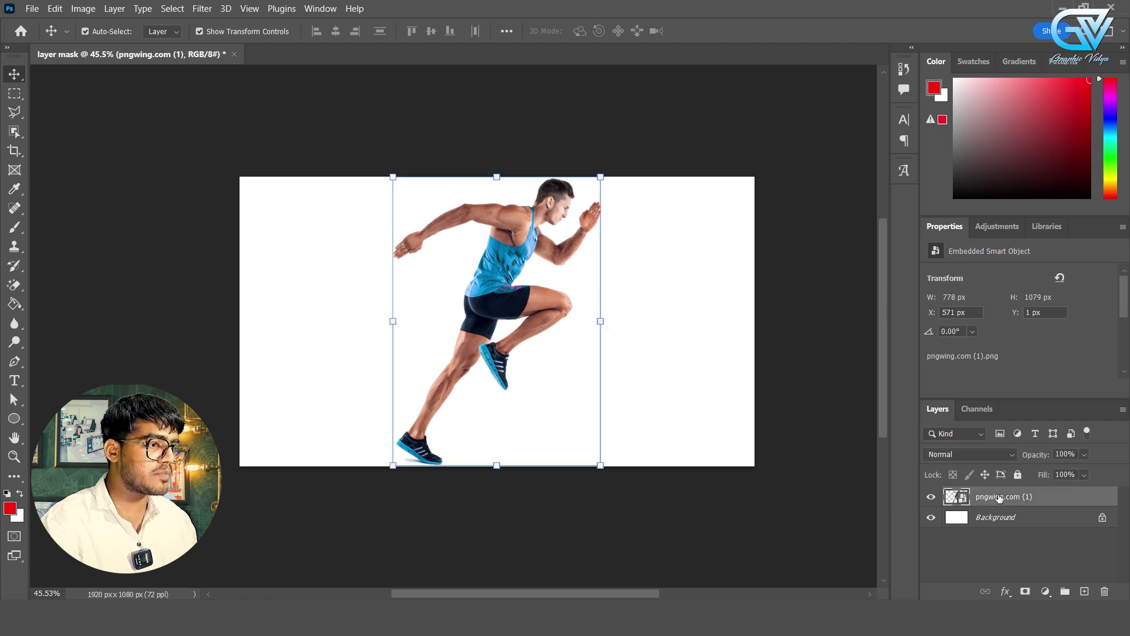
{"action": "left_click", "coordinate": [1026, 591]}
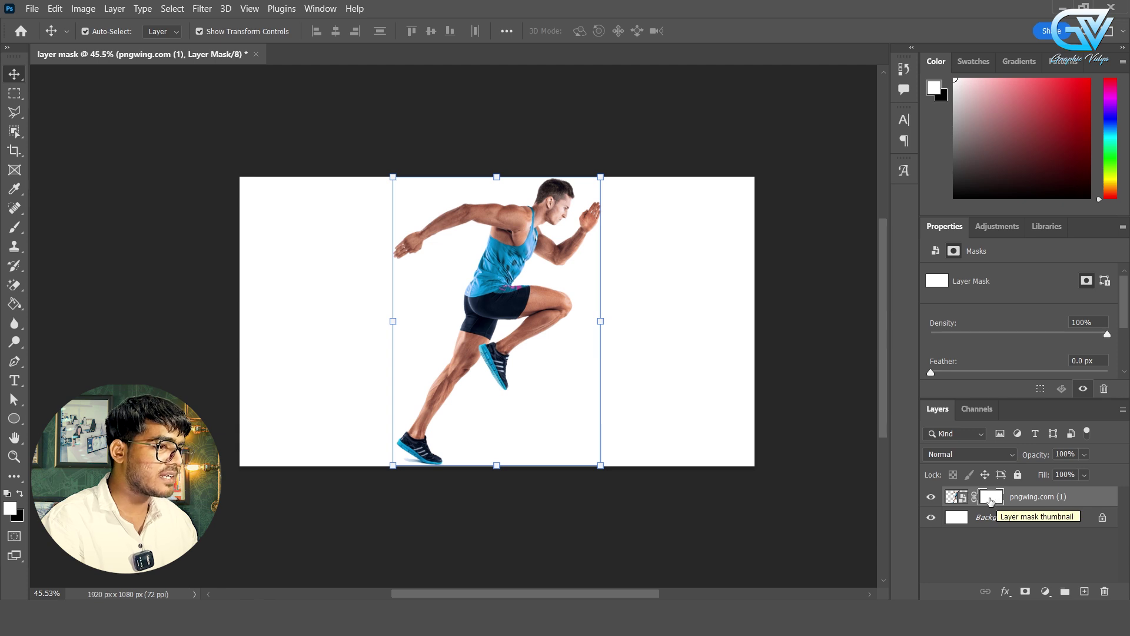
- With the Brush tool active for the runner's layer mask, adjust the brush tip to 342 px with a harder edge
{"action": "left_click", "coordinate": [458, 330]}
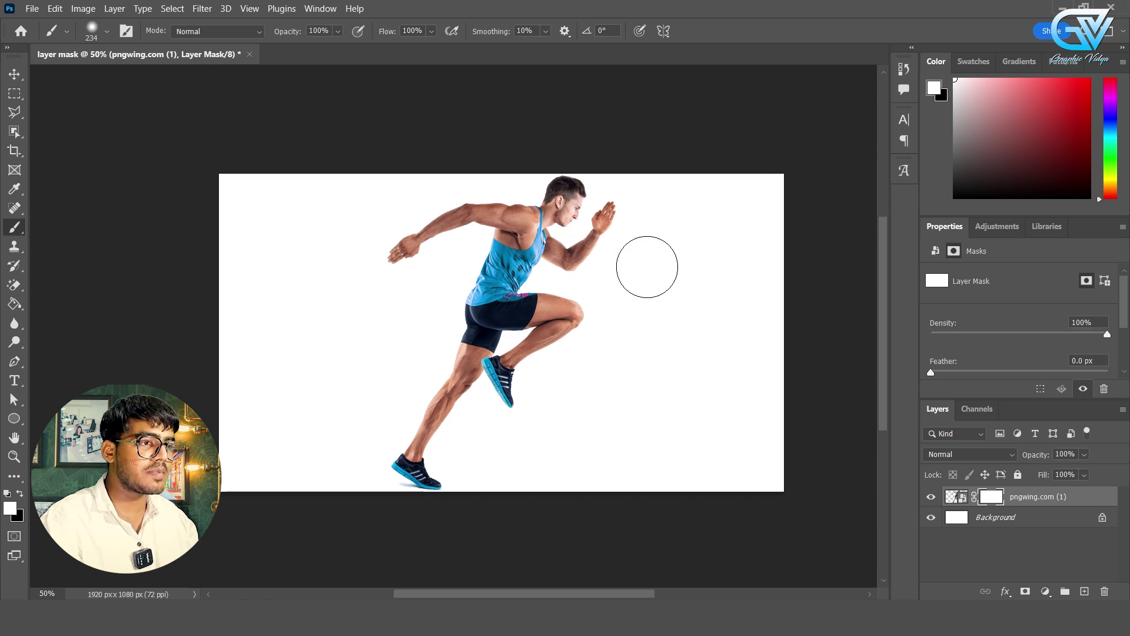
{"action": "key", "text": "alt"}
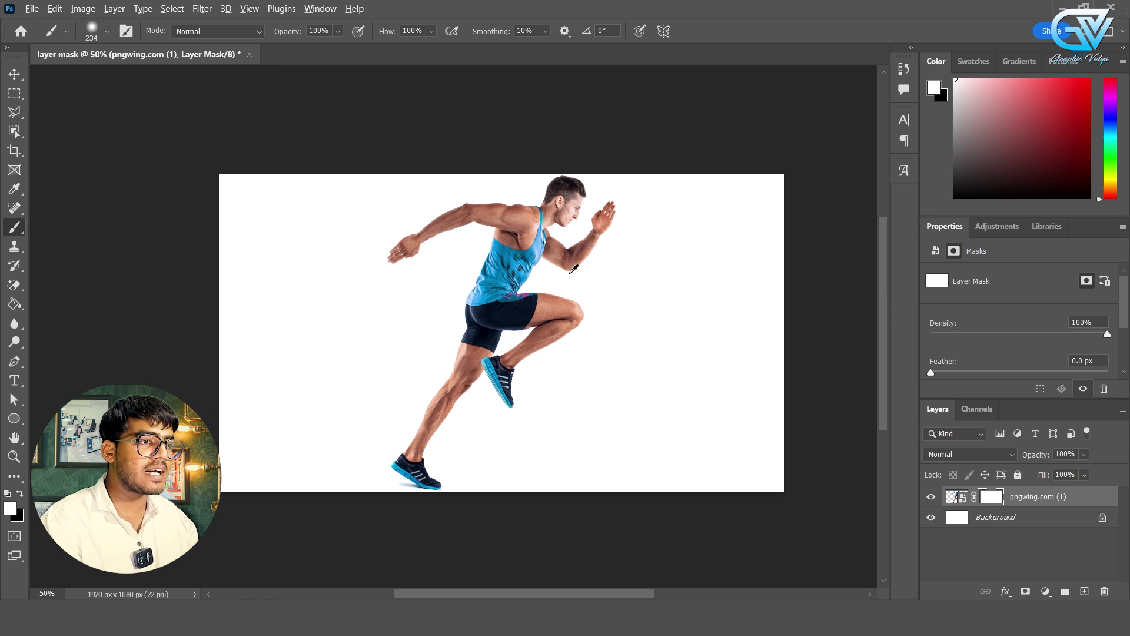
{"action": "right_click", "coordinate": [565, 274], "text": "alt"}
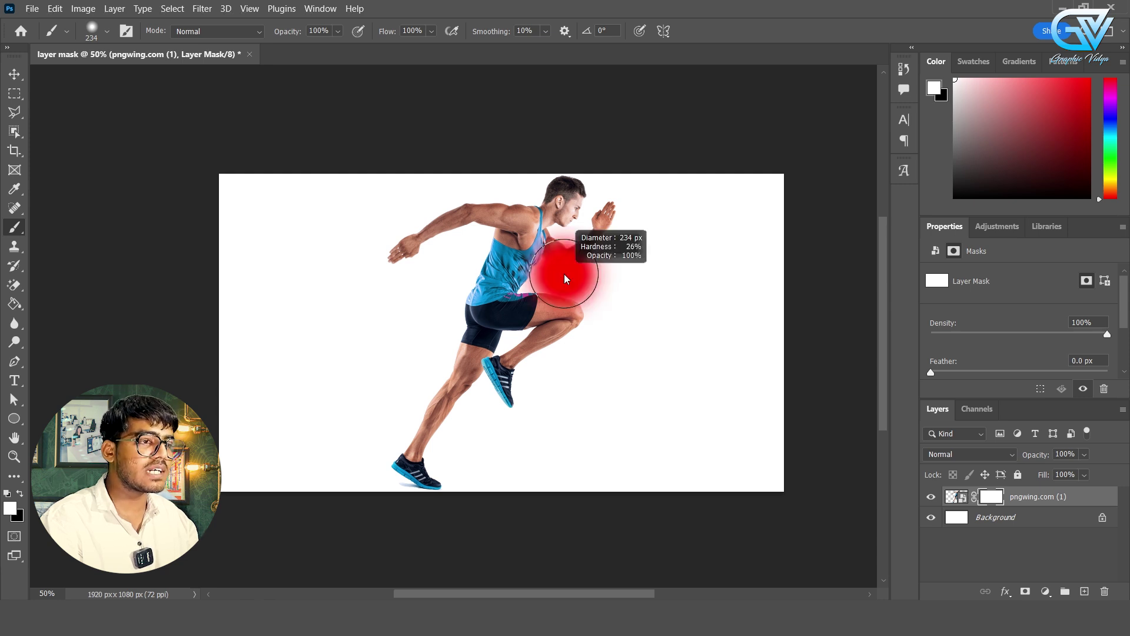
{"action": "mouse_move", "coordinate": [564, 274]}
{"action": "left_mouse_down"}
{"action": "mouse_move", "coordinate": [672, 275]}
{"action": "mouse_move", "coordinate": [557, 274]}
{"action": "mouse_move", "coordinate": [584, 275]}
{"action": "mouse_move", "coordinate": [579, 177]}
{"action": "left_mouse_up"}
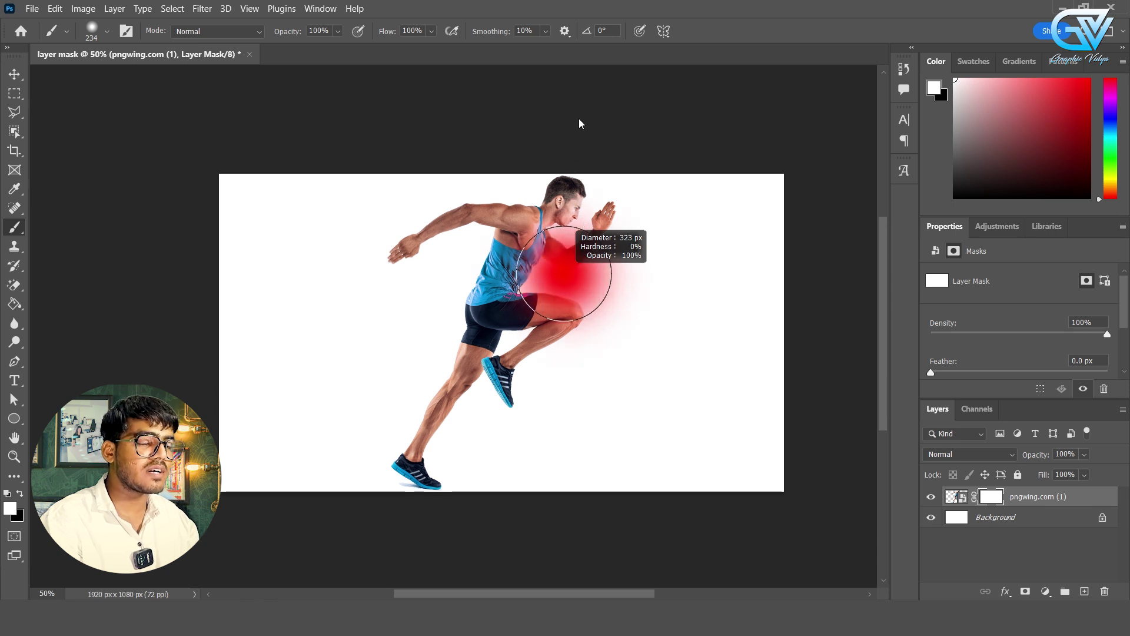
{"action": "mouse_move", "coordinate": [578, 120]}
{"action": "left_mouse_down"}
{"action": "mouse_move", "coordinate": [613, 443]}
{"action": "mouse_move", "coordinate": [602, 269]}
{"action": "mouse_move", "coordinate": [565, 95]}
{"action": "mouse_move", "coordinate": [575, 391]}
{"action": "left_mouse_up"}
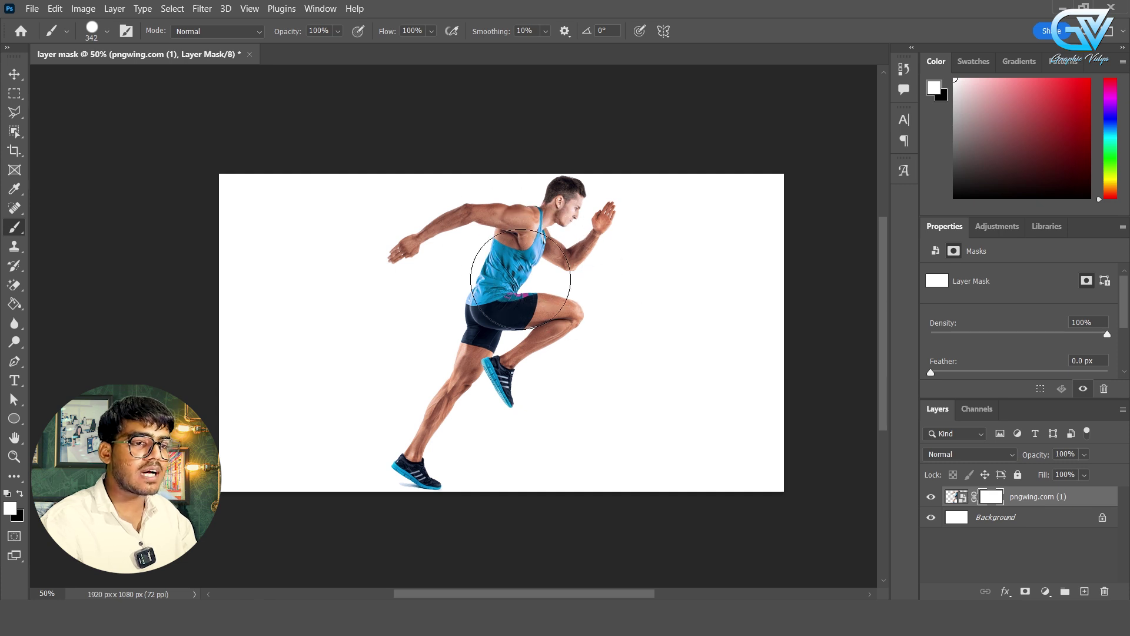
- Swap the foreground and background colours back and forth between black and white, ending with white in front
{"action": "key", "text": "x"}
{"action": "key", "text": "x"}
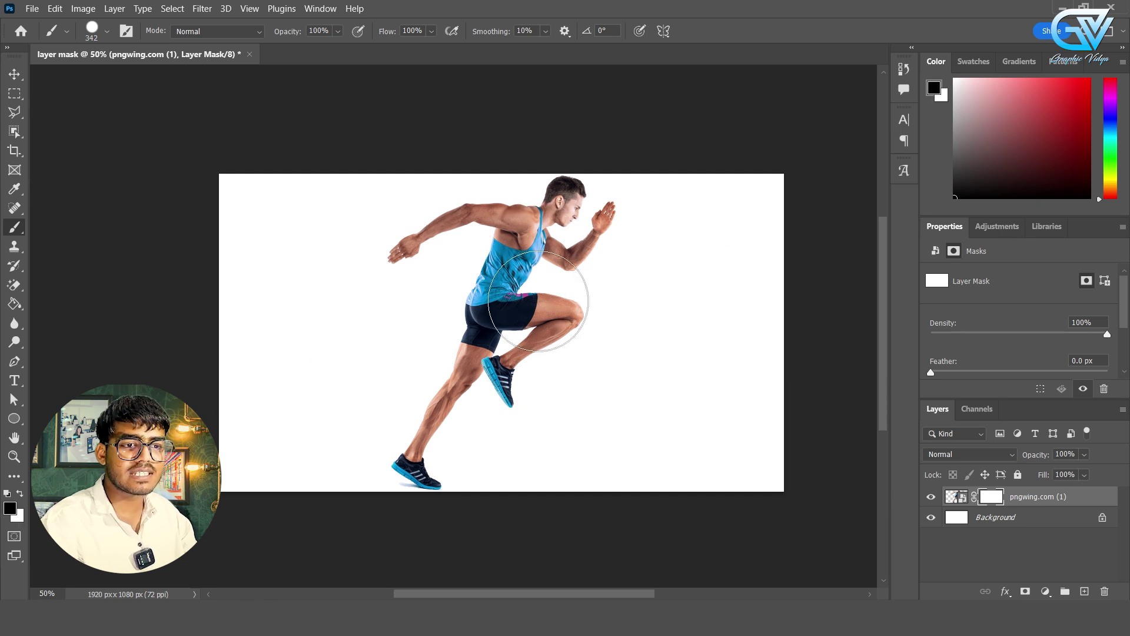
{"action": "key", "text": "x"}
{"action": "key", "text": "x"}
{"action": "key", "text": "x"}
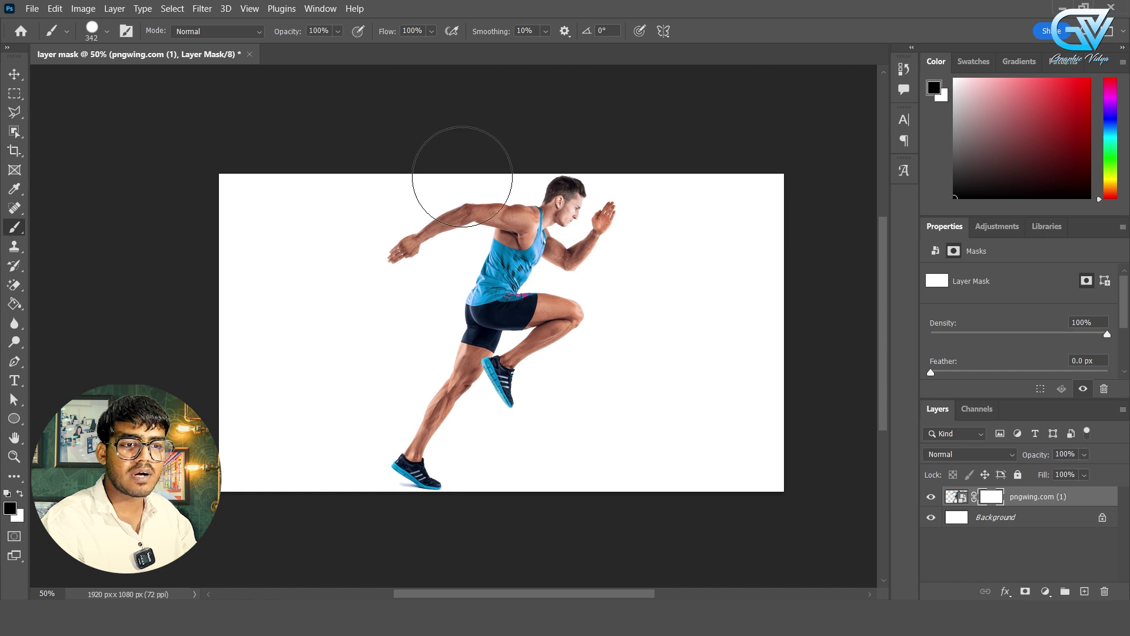
{"action": "key", "text": "x"}
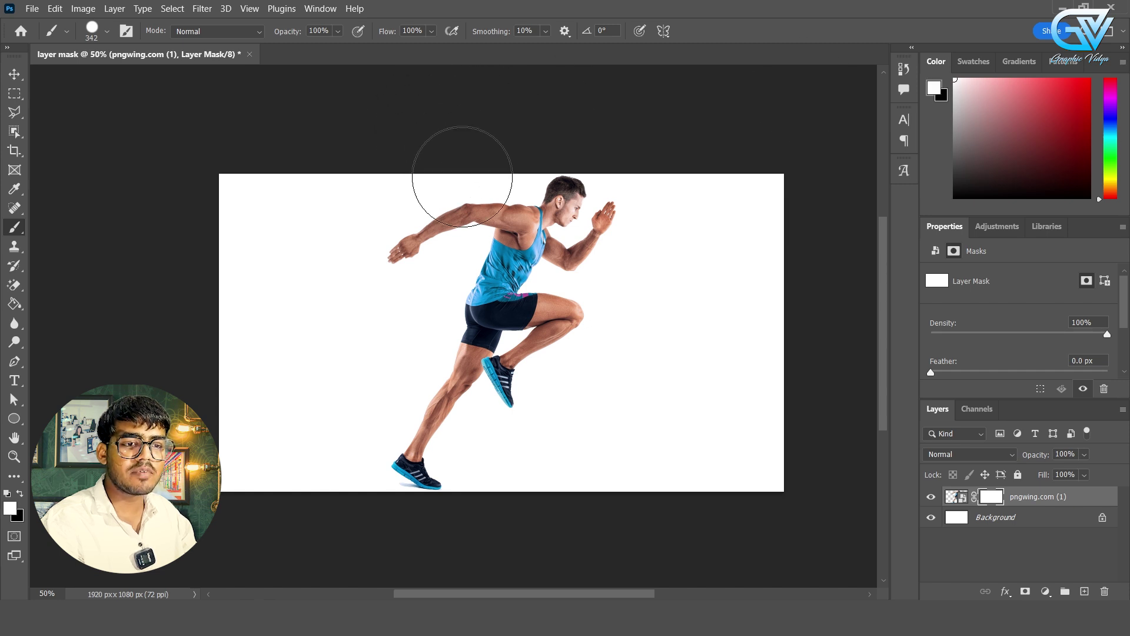
- Paint black on the layer mask over the runner's head, torso and thighs to hide them, and repaint them white
{"action": "key", "text": "x"}
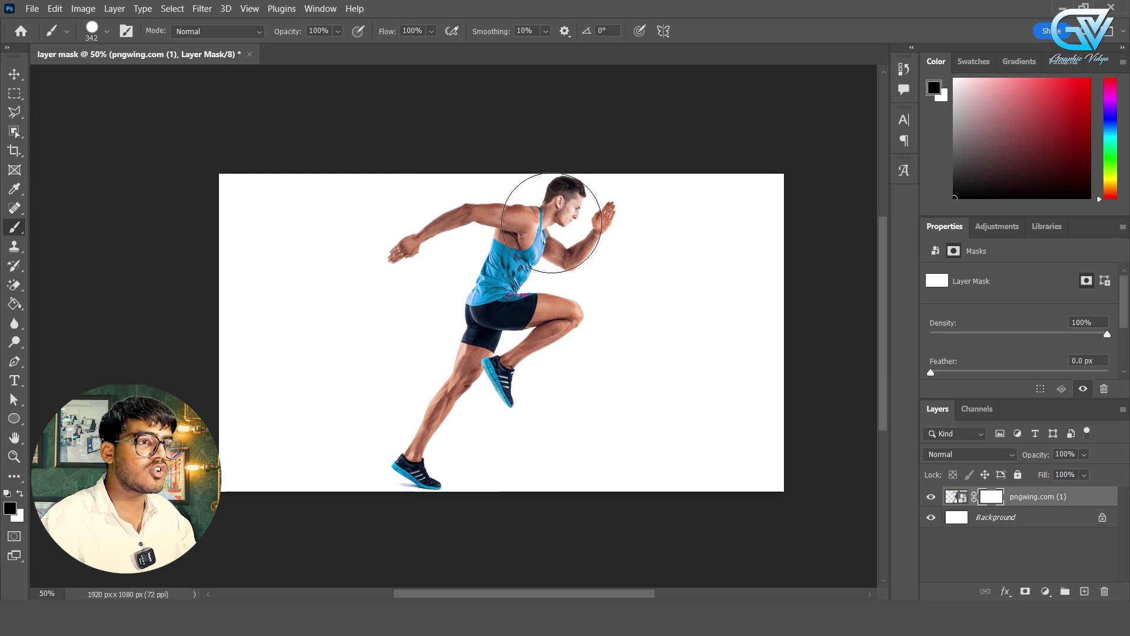
{"action": "mouse_move", "coordinate": [551, 223]}
{"action": "left_mouse_down"}
{"action": "mouse_move", "coordinate": [597, 223]}
{"action": "mouse_move", "coordinate": [443, 228]}
{"action": "mouse_move", "coordinate": [533, 248]}
{"action": "mouse_move", "coordinate": [474, 277]}
{"action": "mouse_move", "coordinate": [534, 278]}
{"action": "mouse_move", "coordinate": [526, 284]}
{"action": "mouse_move", "coordinate": [561, 299]}
{"action": "mouse_move", "coordinate": [470, 285]}
{"action": "mouse_move", "coordinate": [401, 233]}
{"action": "mouse_move", "coordinate": [500, 308]}
{"action": "mouse_move", "coordinate": [568, 316]}
{"action": "mouse_move", "coordinate": [538, 298]}
{"action": "mouse_move", "coordinate": [513, 330]}
{"action": "left_mouse_up"}
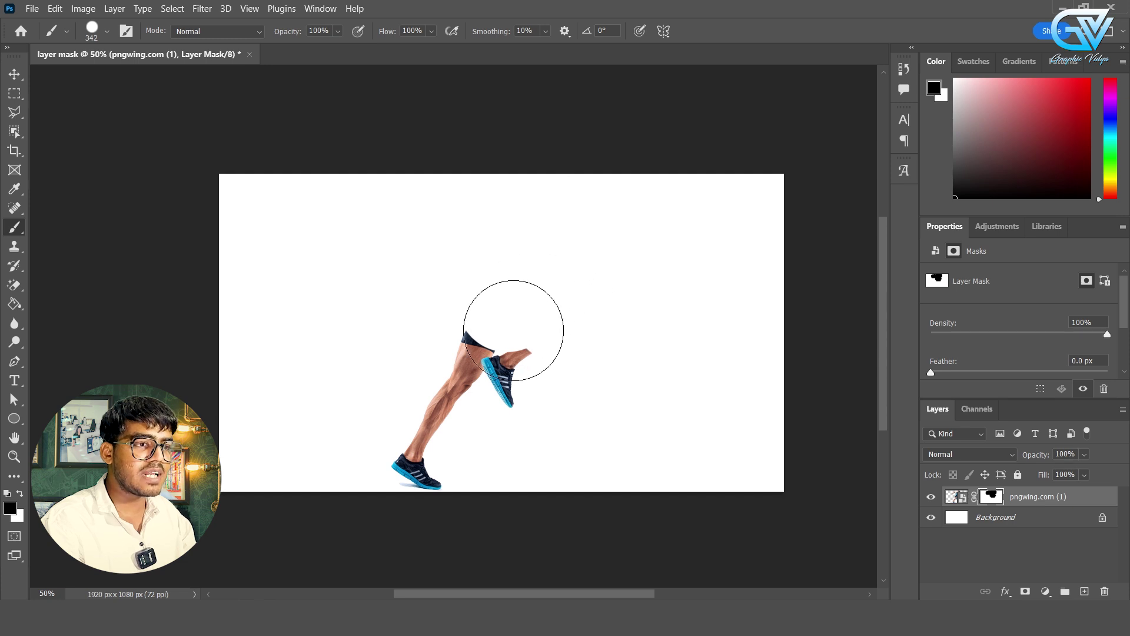
{"action": "key", "text": "x"}
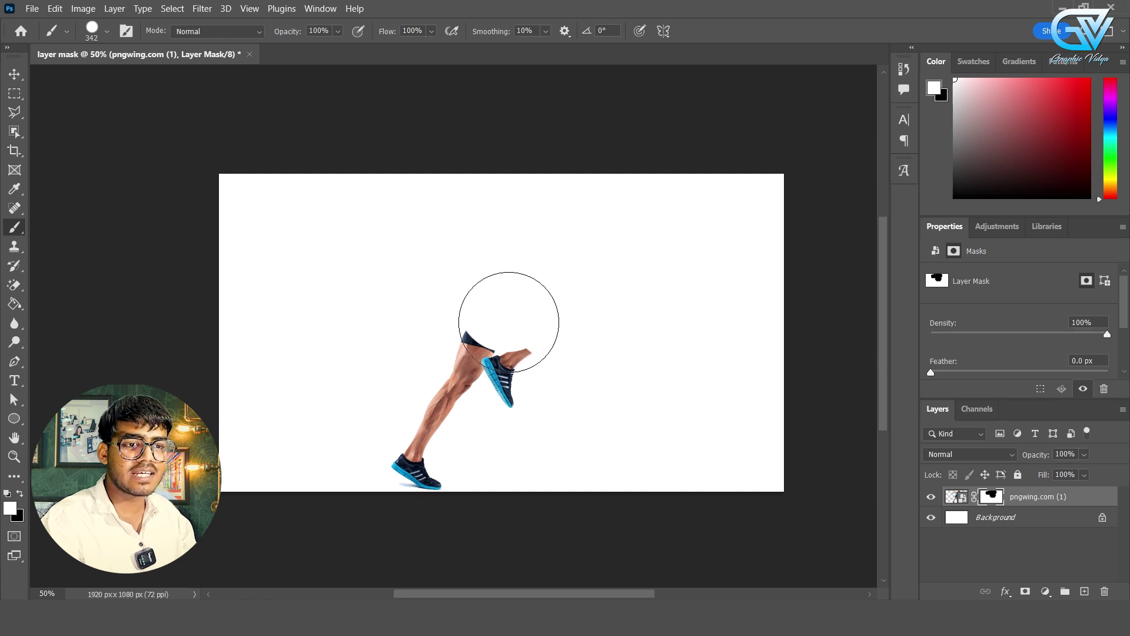
{"action": "mouse_move", "coordinate": [507, 310]}
{"action": "left_mouse_down"}
{"action": "mouse_move", "coordinate": [501, 358]}
{"action": "mouse_move", "coordinate": [505, 340]}
{"action": "mouse_move", "coordinate": [575, 326]}
{"action": "mouse_move", "coordinate": [544, 295]}
{"action": "mouse_move", "coordinate": [494, 282]}
{"action": "mouse_move", "coordinate": [461, 294]}
{"action": "mouse_move", "coordinate": [464, 244]}
{"action": "mouse_move", "coordinate": [498, 233]}
{"action": "mouse_move", "coordinate": [585, 246]}
{"action": "mouse_move", "coordinate": [585, 211]}
{"action": "left_mouse_up"}
{"action": "mouse_move", "coordinate": [607, 230]}
{"action": "left_mouse_down"}
{"action": "mouse_move", "coordinate": [604, 262]}
{"action": "mouse_move", "coordinate": [402, 244]}
{"action": "mouse_move", "coordinate": [379, 275]}
{"action": "mouse_move", "coordinate": [416, 298]}
{"action": "mouse_move", "coordinate": [485, 261]}
{"action": "left_mouse_up"}
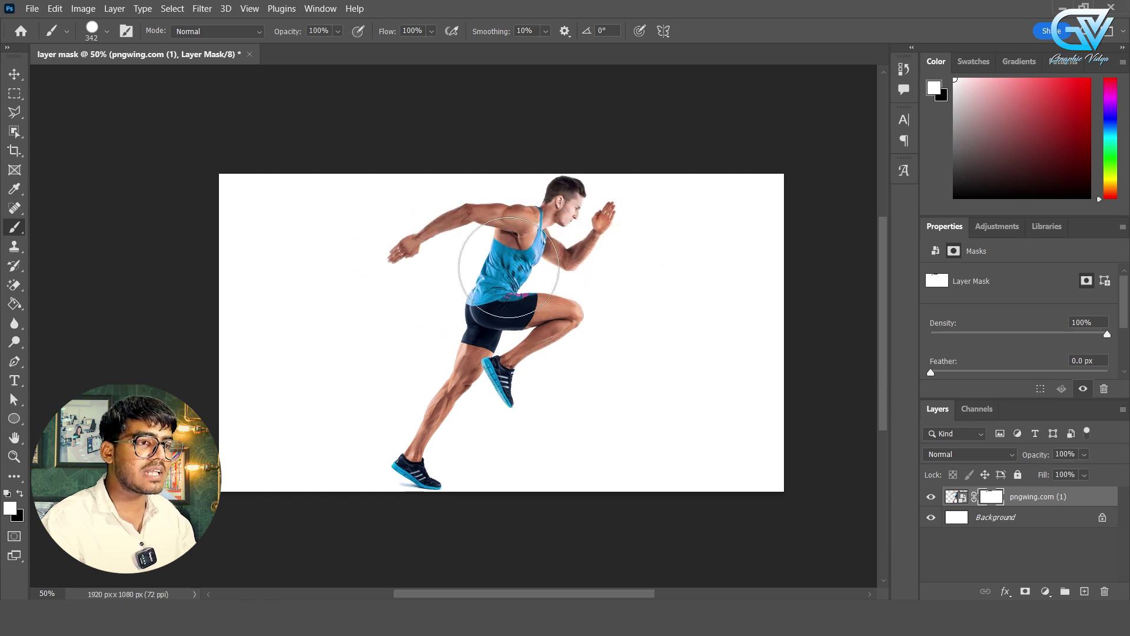
- Change the brush tip to 320 px with 0% hardness, and lower its opacity to 50% and flow to 61%
{"action": "left_click_drag", "start_coordinate": [603, 260], "coordinate": [602, 1]}
{"action": "left_click_drag", "start_coordinate": [705, 331], "coordinate": [680, 225]}
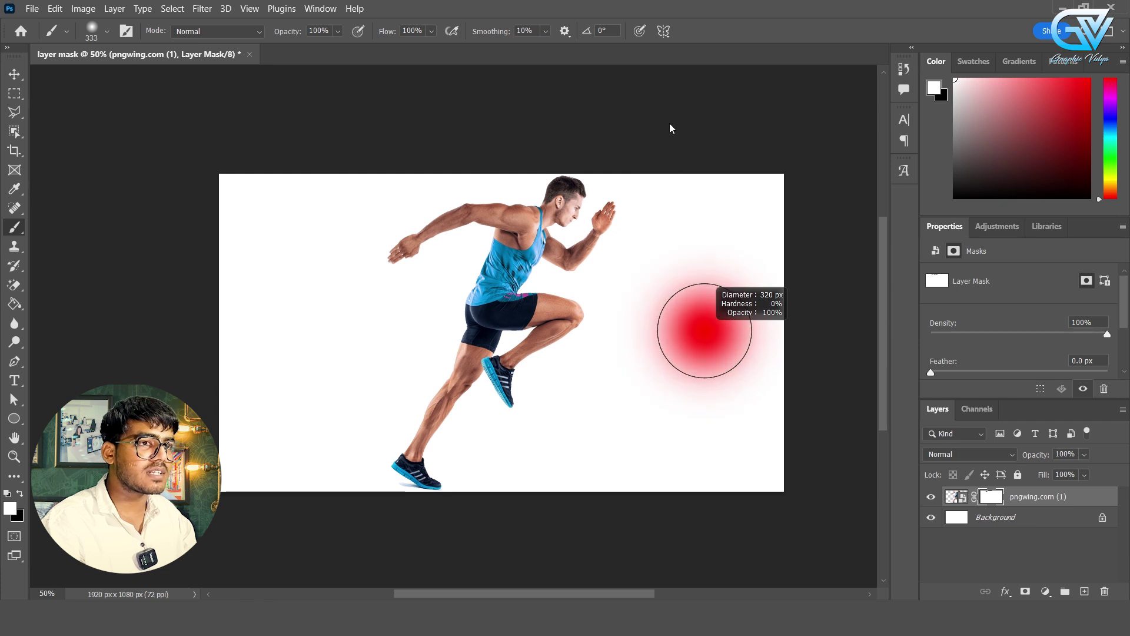
{"action": "left_click_drag", "start_coordinate": [671, 125], "coordinate": [670, 125]}
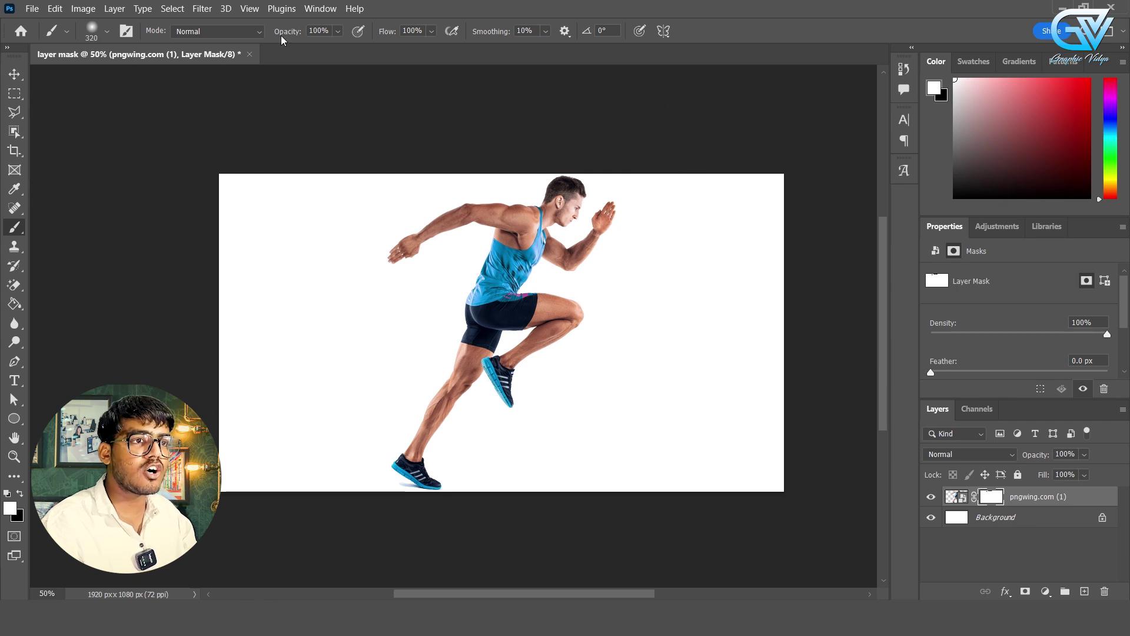
{"action": "left_click_drag", "start_coordinate": [295, 33], "coordinate": [260, 30]}
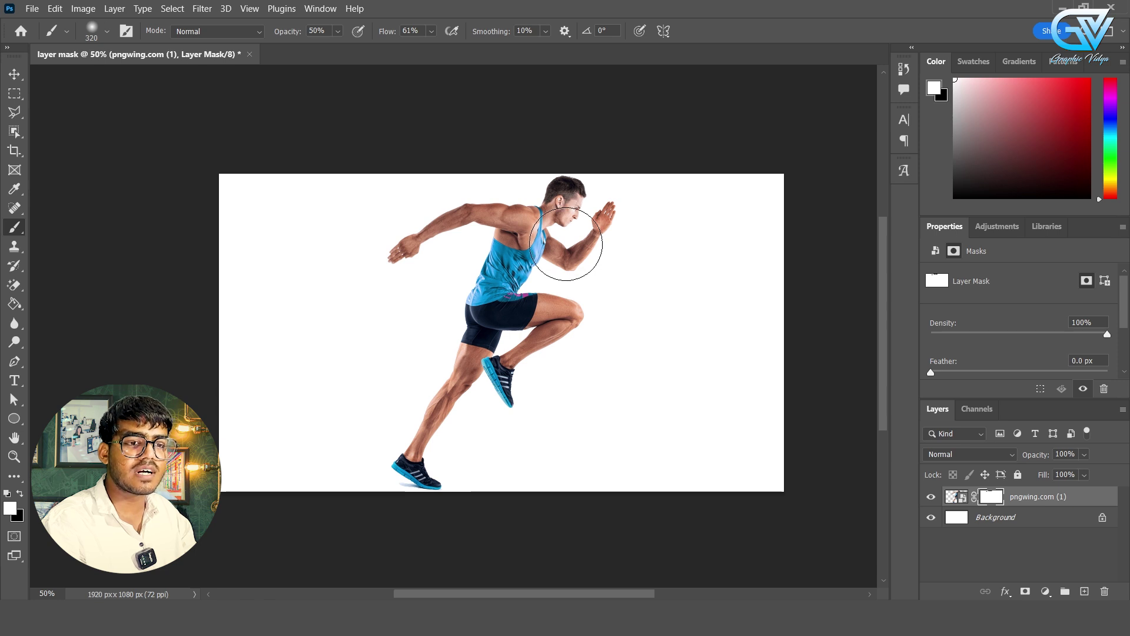
- Paint black over the runner's layer mask to fade the figure, and undo the last strokes
{"action": "key", "text": "x"}
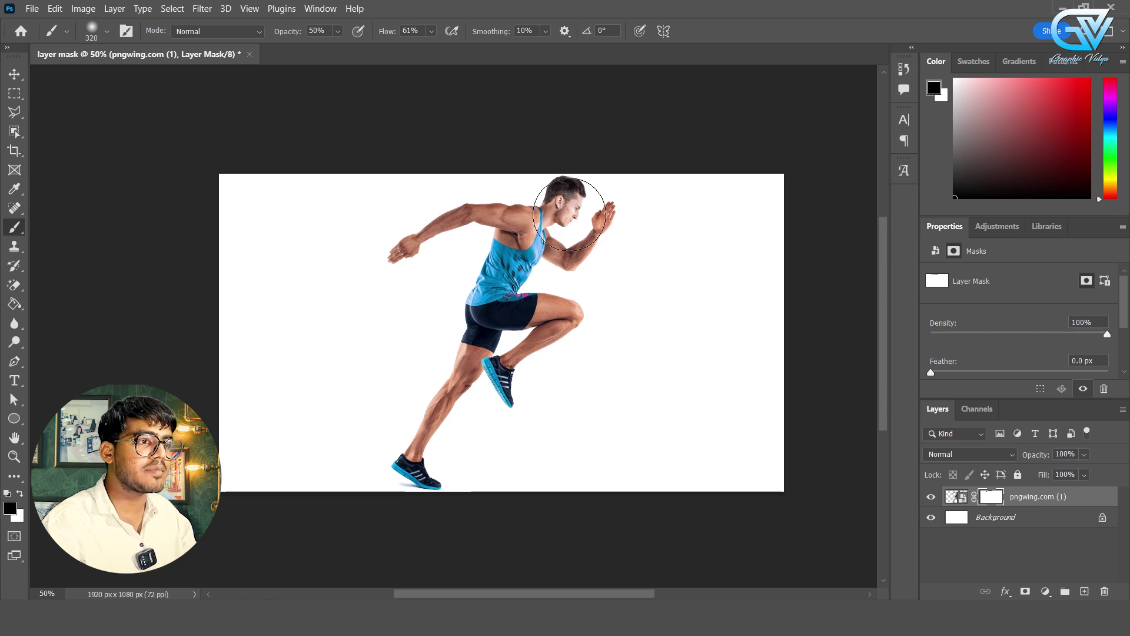
{"action": "mouse_move", "coordinate": [559, 206]}
{"action": "left_mouse_down"}
{"action": "mouse_move", "coordinate": [586, 232]}
{"action": "mouse_move", "coordinate": [582, 205]}
{"action": "mouse_move", "coordinate": [579, 239]}
{"action": "mouse_move", "coordinate": [565, 204]}
{"action": "mouse_move", "coordinate": [588, 234]}
{"action": "mouse_move", "coordinate": [571, 183]}
{"action": "mouse_move", "coordinate": [490, 257]}
{"action": "mouse_move", "coordinate": [485, 230]}
{"action": "mouse_move", "coordinate": [521, 222]}
{"action": "mouse_move", "coordinate": [397, 246]}
{"action": "mouse_move", "coordinate": [492, 238]}
{"action": "mouse_move", "coordinate": [556, 259]}
{"action": "mouse_move", "coordinate": [597, 250]}
{"action": "mouse_move", "coordinate": [582, 274]}
{"action": "mouse_move", "coordinate": [505, 314]}
{"action": "mouse_move", "coordinate": [497, 277]}
{"action": "mouse_move", "coordinate": [526, 236]}
{"action": "mouse_move", "coordinate": [513, 263]}
{"action": "mouse_move", "coordinate": [497, 268]}
{"action": "mouse_move", "coordinate": [518, 254]}
{"action": "mouse_move", "coordinate": [503, 378]}
{"action": "mouse_move", "coordinate": [559, 321]}
{"action": "mouse_move", "coordinate": [563, 393]}
{"action": "mouse_move", "coordinate": [477, 340]}
{"action": "mouse_move", "coordinate": [483, 330]}
{"action": "mouse_move", "coordinate": [580, 316]}
{"action": "mouse_move", "coordinate": [511, 373]}
{"action": "mouse_move", "coordinate": [493, 408]}
{"action": "mouse_move", "coordinate": [415, 466]}
{"action": "mouse_move", "coordinate": [495, 336]}
{"action": "left_mouse_up"}
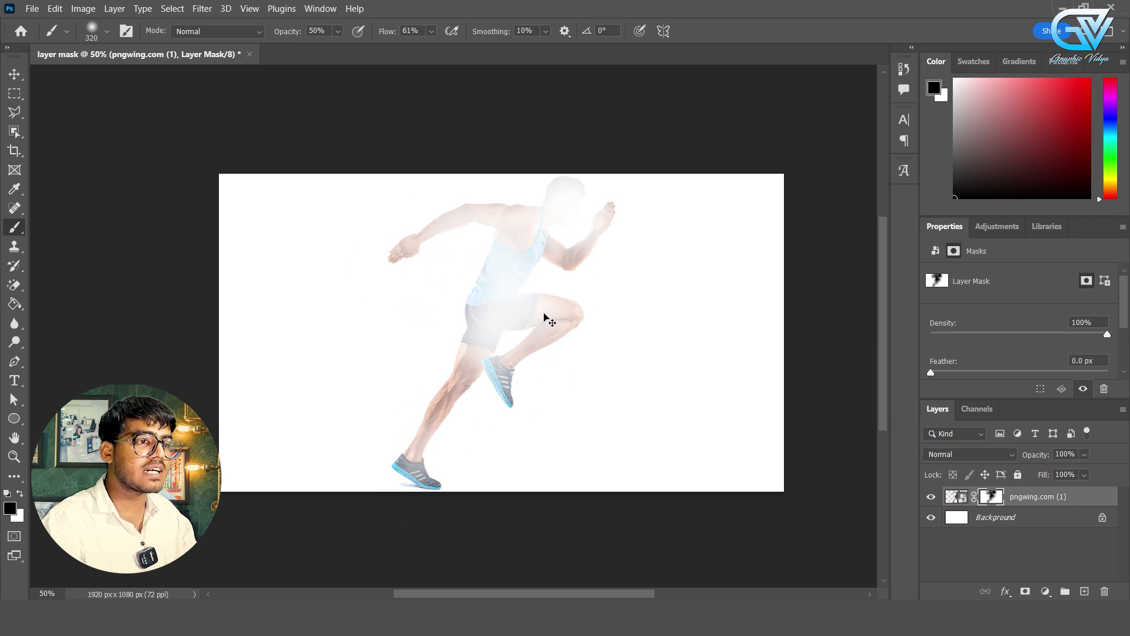
{"action": "key", "text": "ctrl+z"}
{"action": "key", "text": "ctrl+z"}
{"action": "key", "text": "ctrl+z"}
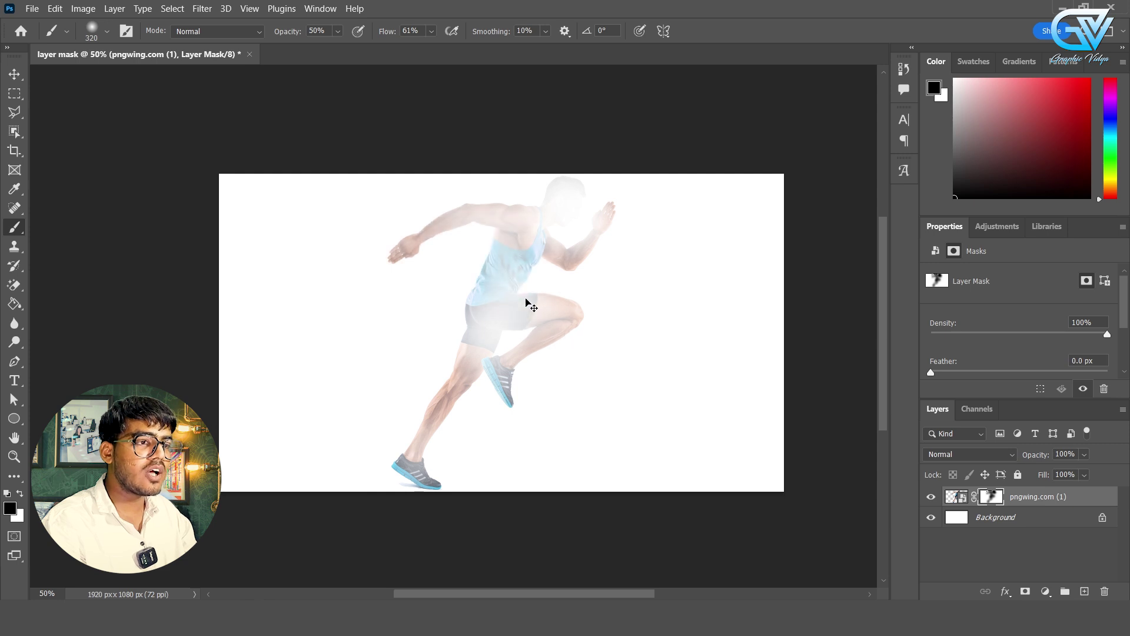
- Paint the runner's mask white, raising the brush opacity and flow to 100% to restore the whole figure
{"action": "key", "text": "x"}
{"action": "left_click_drag", "start_coordinate": [507, 283], "coordinate": [513, 346]}
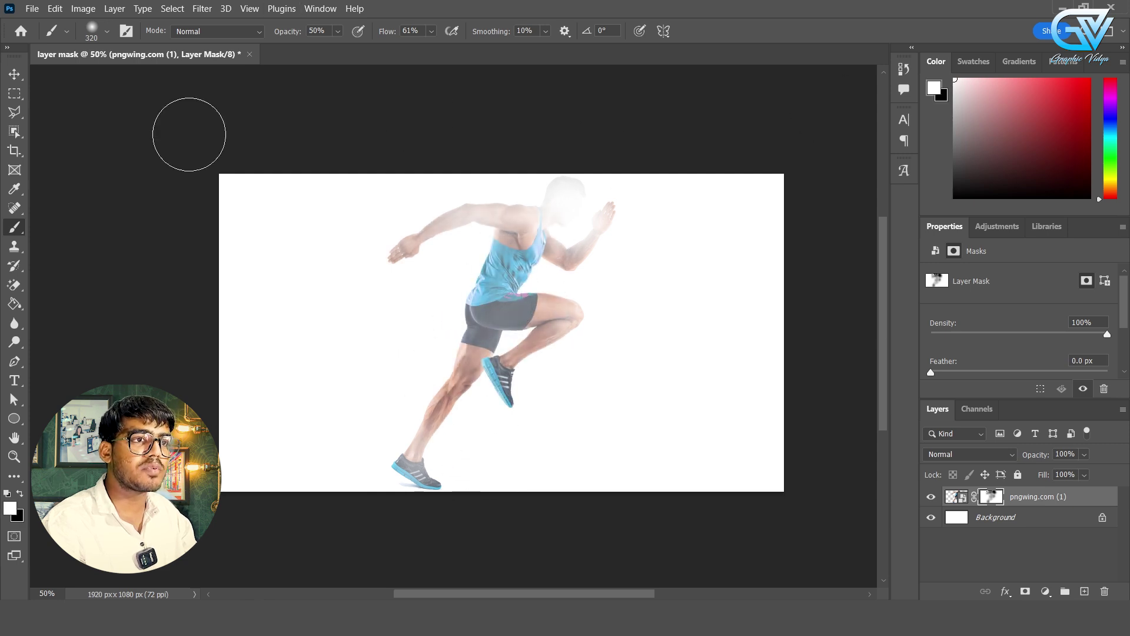
{"action": "left_click_drag", "start_coordinate": [285, 33], "coordinate": [443, 44]}
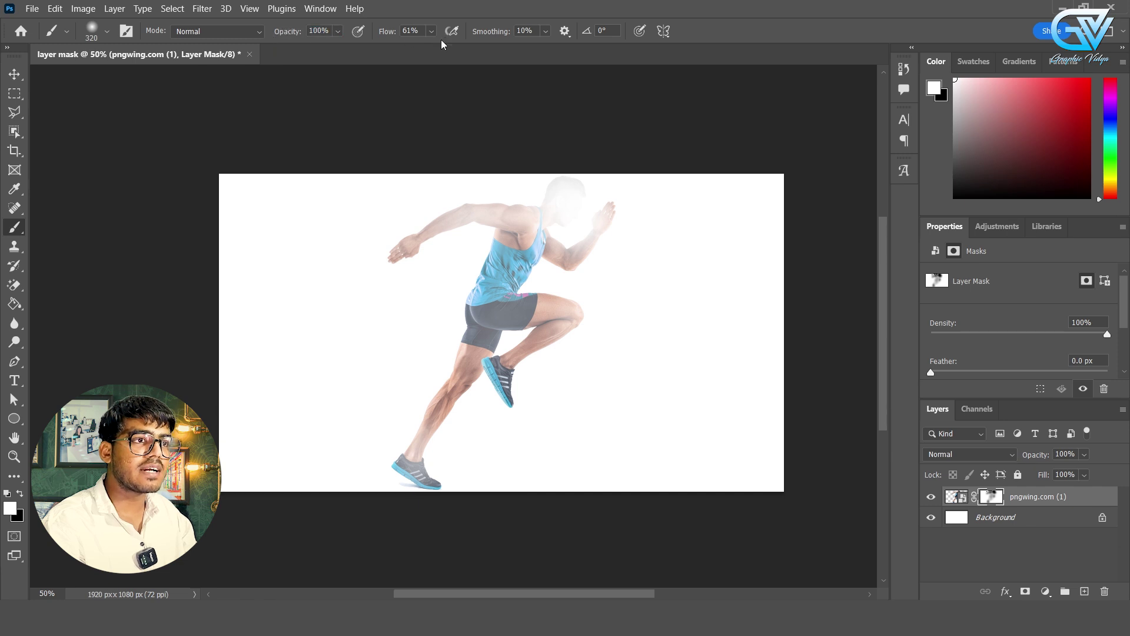
{"action": "left_click_drag", "start_coordinate": [375, 34], "coordinate": [454, 33]}
{"action": "mouse_move", "coordinate": [556, 252]}
{"action": "left_mouse_down"}
{"action": "mouse_move", "coordinate": [426, 304]}
{"action": "mouse_move", "coordinate": [424, 405]}
{"action": "mouse_move", "coordinate": [628, 297]}
{"action": "mouse_move", "coordinate": [534, 182]}
{"action": "mouse_move", "coordinate": [583, 205]}
{"action": "mouse_move", "coordinate": [572, 242]}
{"action": "mouse_move", "coordinate": [631, 283]}
{"action": "left_mouse_up"}
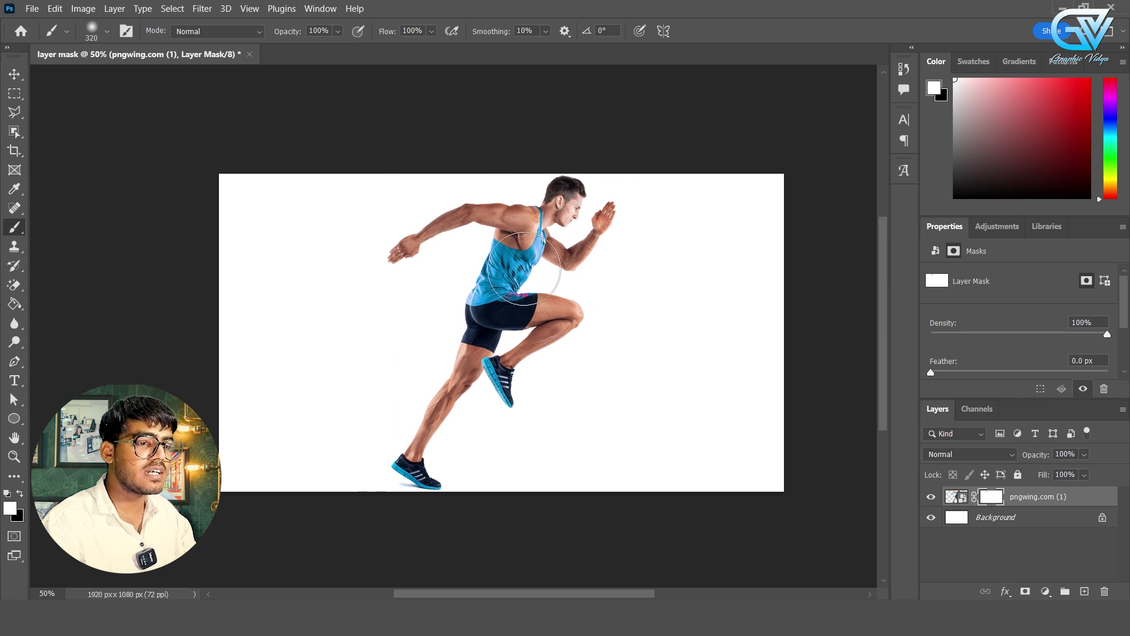
- Scale the runner down to about 80% around its centre and hide its layer
{"action": "key", "text": "ctrl+t"}
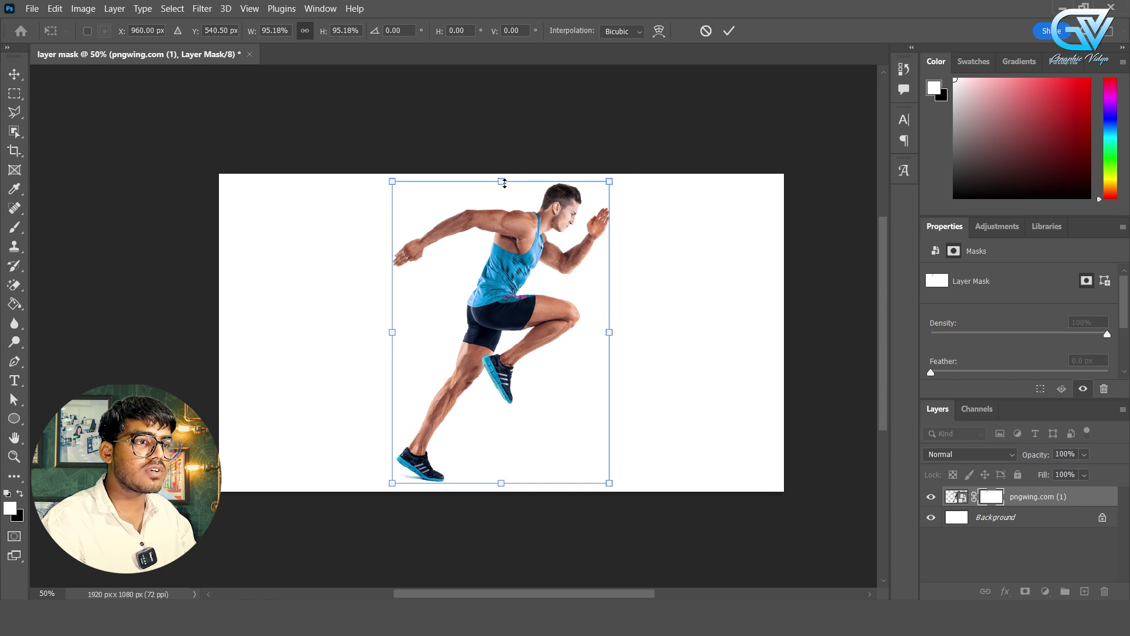
{"action": "left_click_drag", "start_coordinate": [505, 183], "coordinate": [502, 205]}
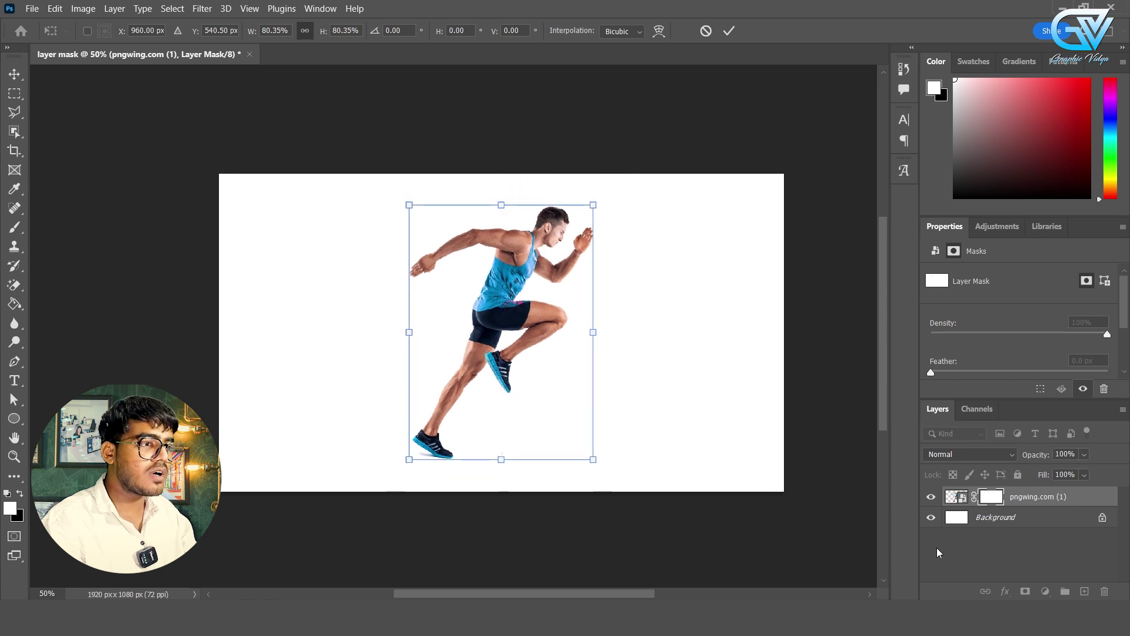
{"action": "left_click", "coordinate": [932, 498]}
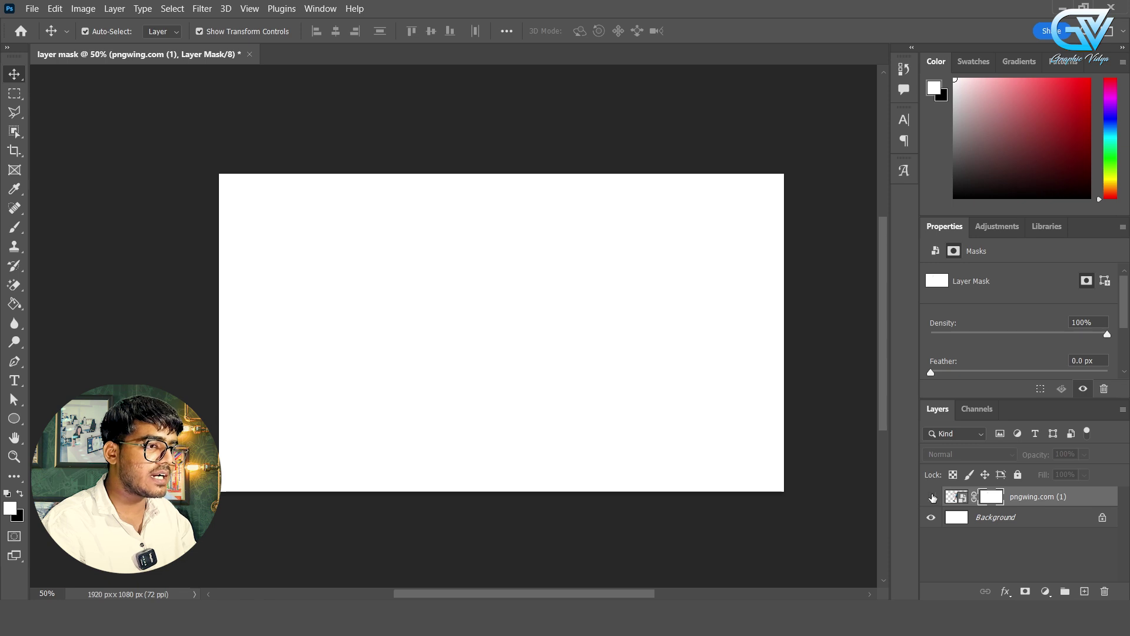
{"action": "left_click", "coordinate": [932, 498]}
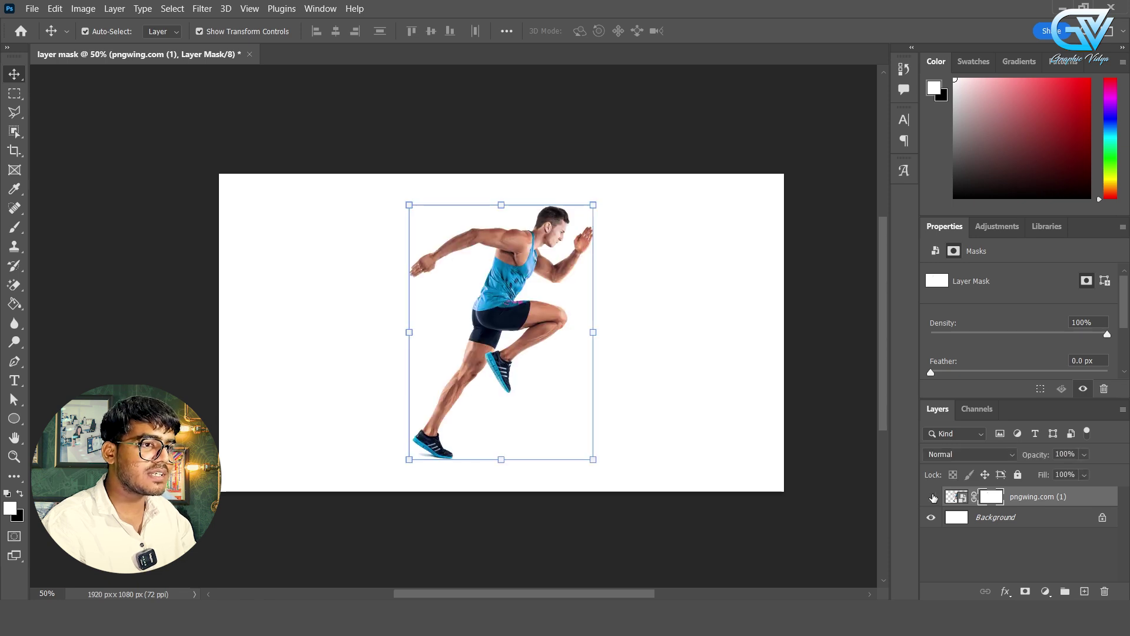
{"action": "left_click", "coordinate": [932, 498]}
{"action": "left_click", "coordinate": [932, 498]}
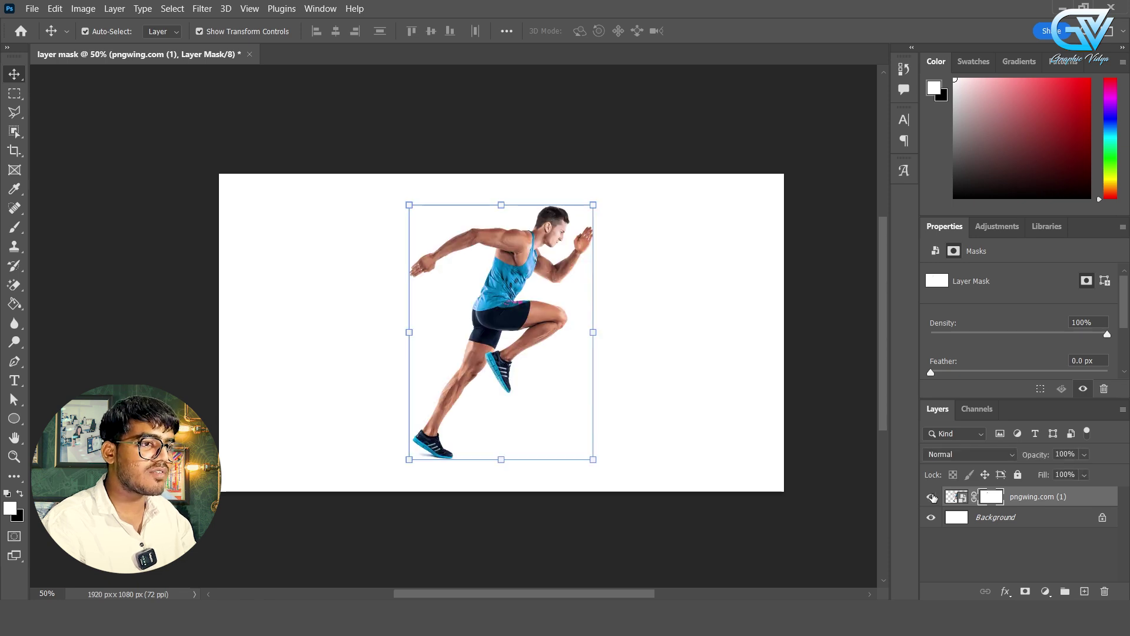
{"action": "left_click", "coordinate": [933, 498]}
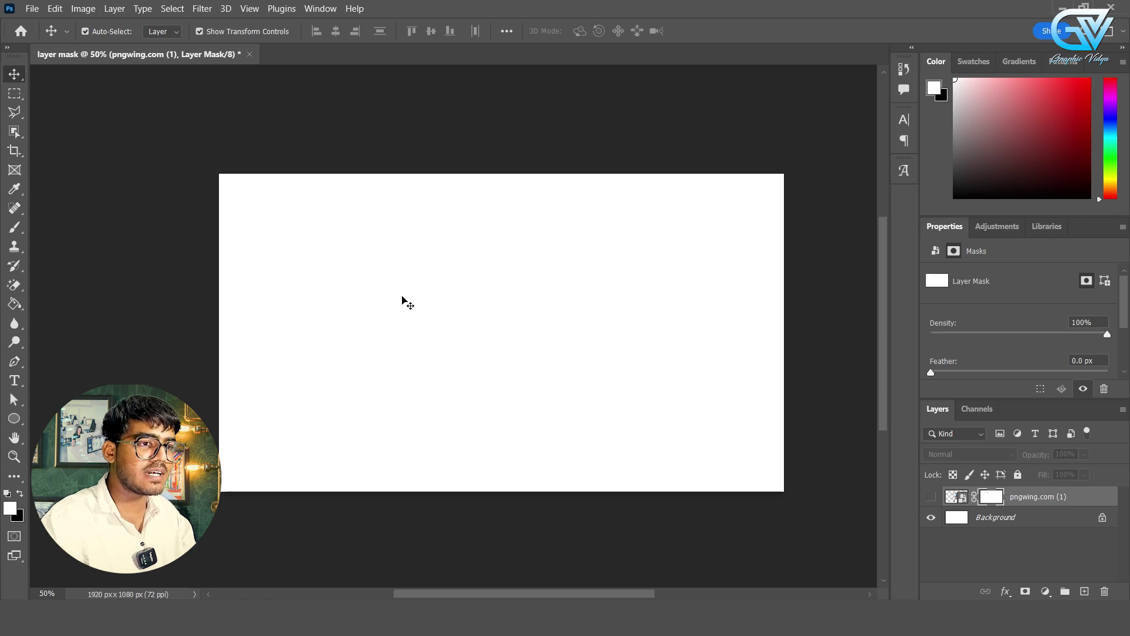
- Add the text RUN in Gotham Ultra on the canvas as a new type layer
{"action": "key", "text": "t"}
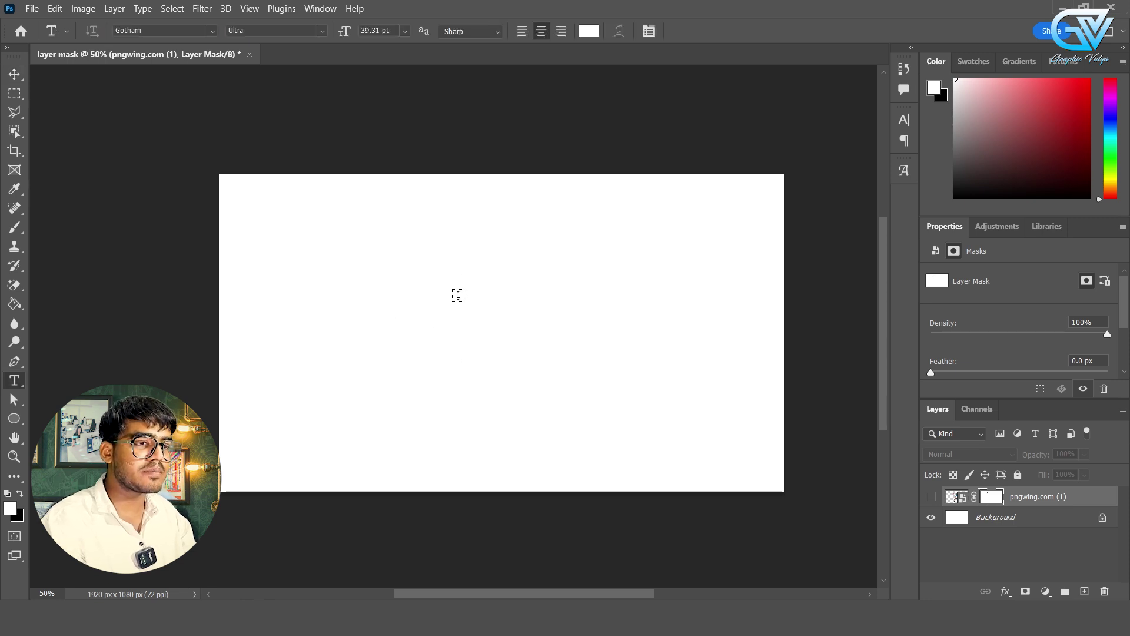
{"action": "left_click", "coordinate": [370, 299]}
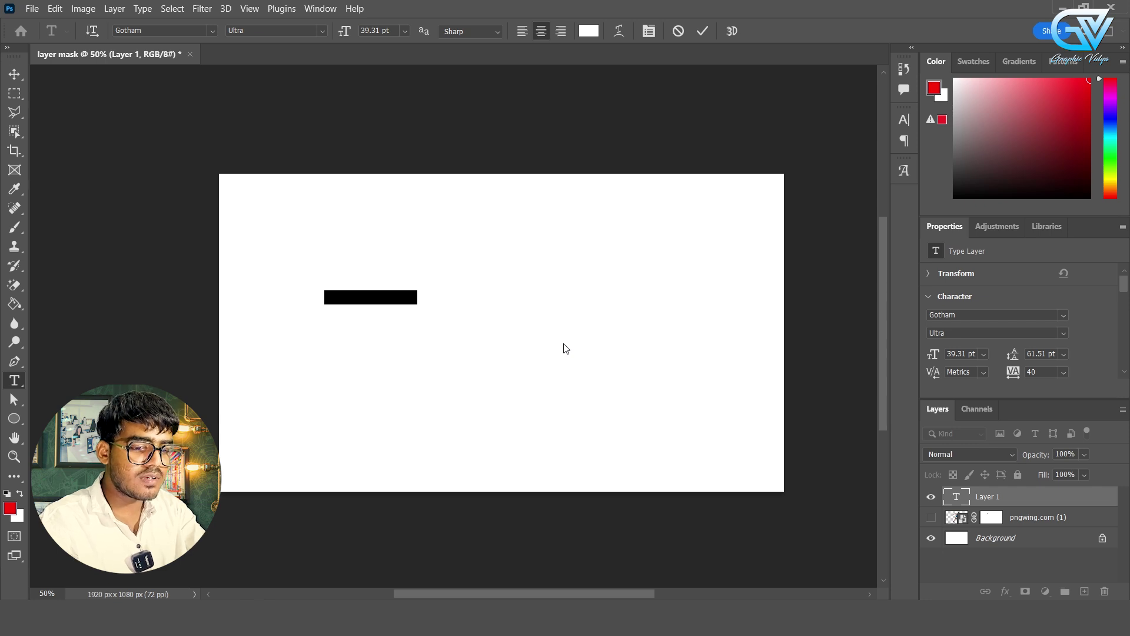
{"action": "key", "text": "BackSpace"}
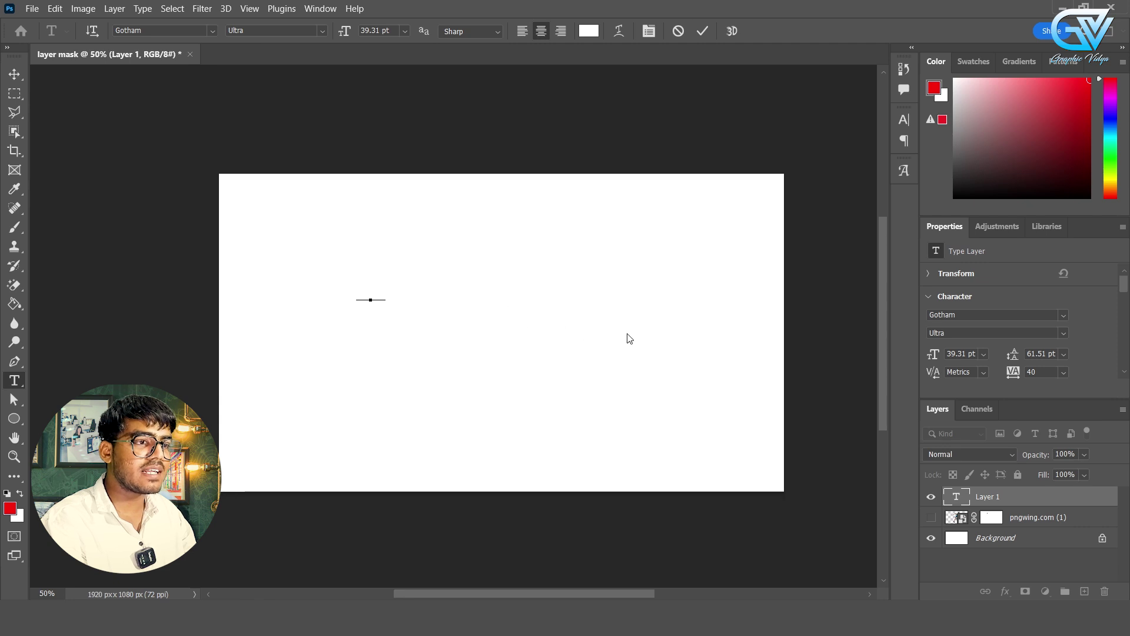
{"action": "type", "text": "RUN"}
{"action": "key", "text": "ctrl+Return"}
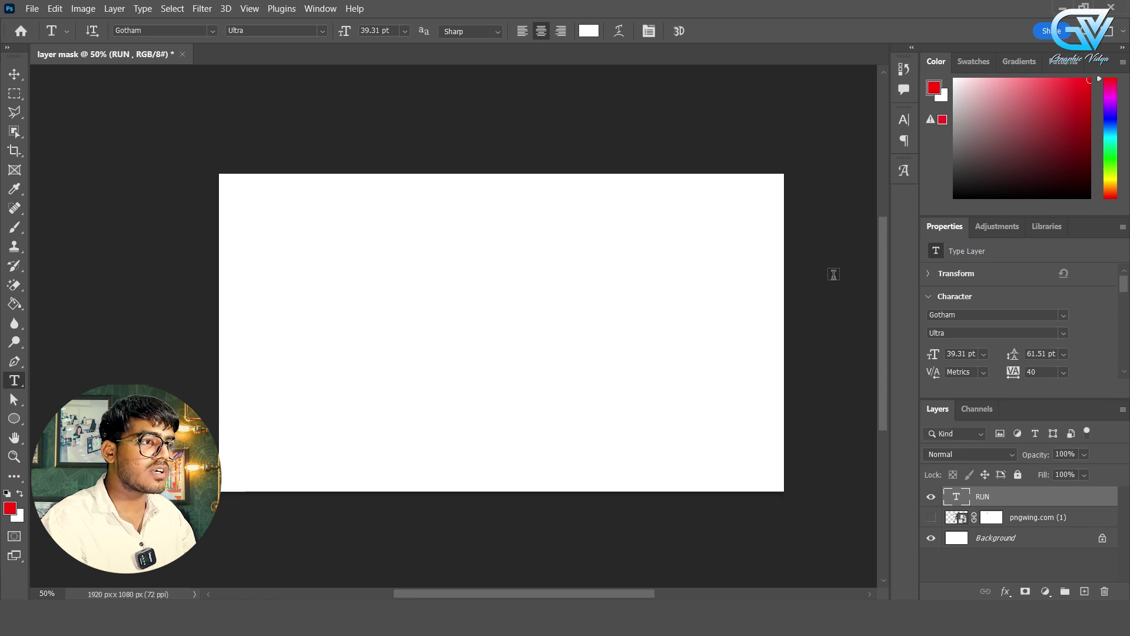
- Set the RUN text colour to black (000000)
{"action": "left_click", "coordinate": [589, 33]}
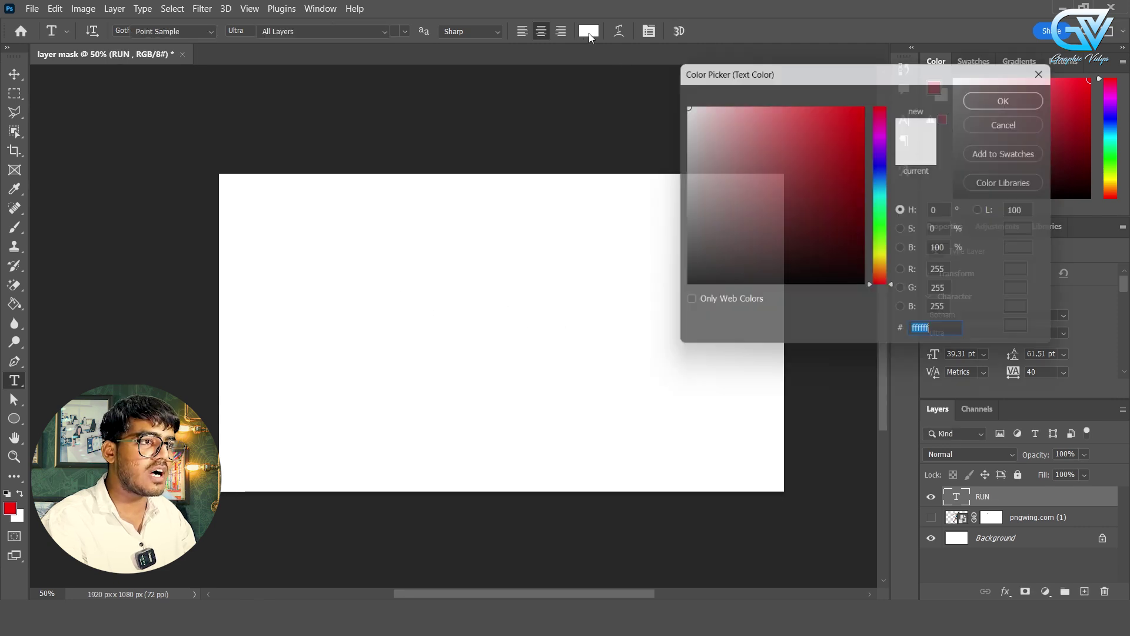
{"action": "left_click_drag", "start_coordinate": [734, 213], "coordinate": [674, 298]}
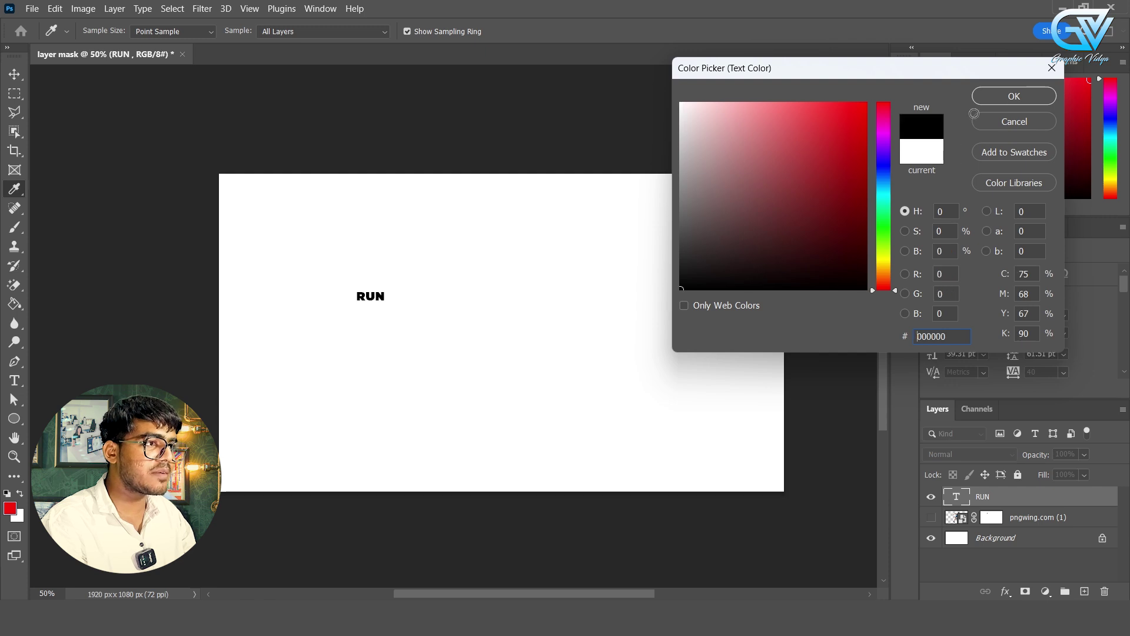
{"action": "left_click", "coordinate": [1027, 95]}
- Enlarge the RUN text to about 530 pt and position it in the middle of the canvas
{"action": "key", "text": "v"}
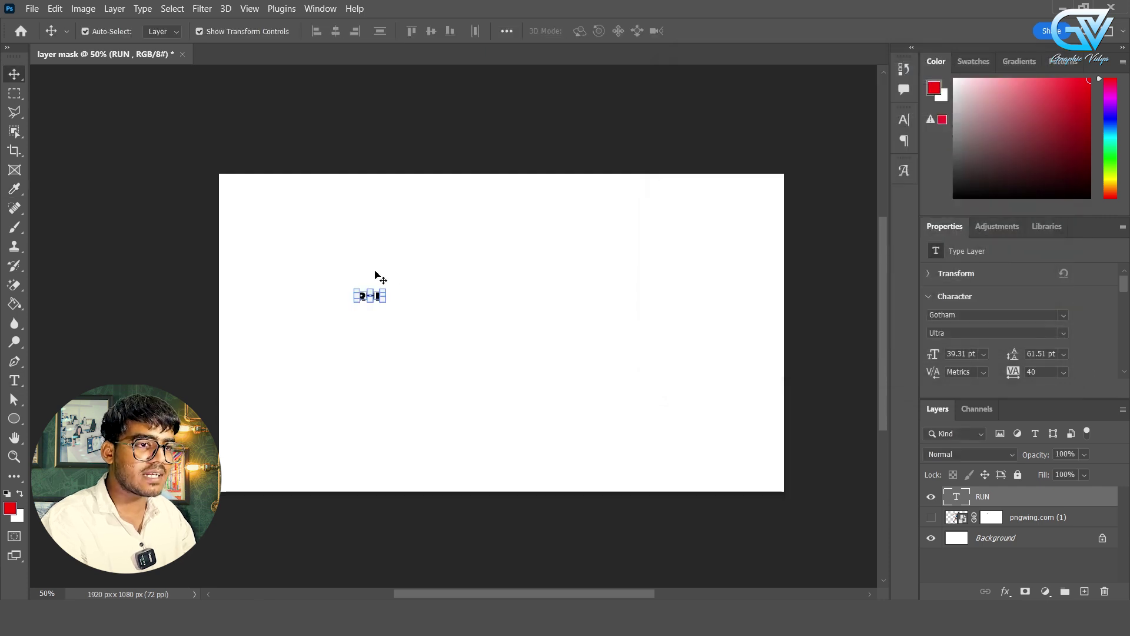
{"action": "left_click_drag", "start_coordinate": [370, 287], "coordinate": [371, 206]}
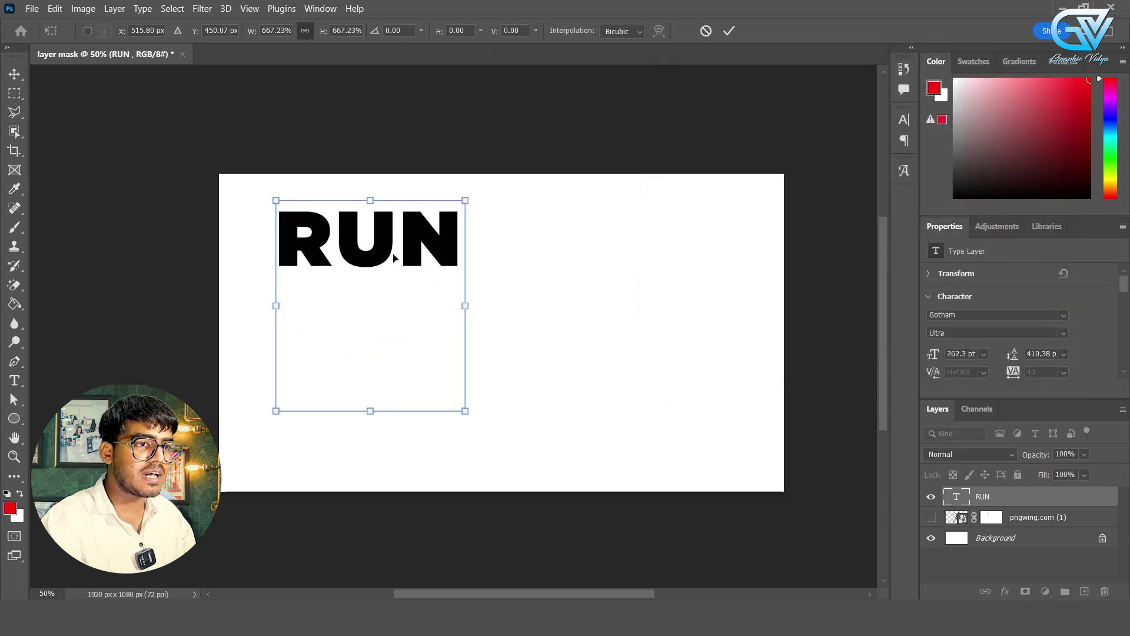
{"action": "left_click_drag", "start_coordinate": [393, 257], "coordinate": [507, 234]}
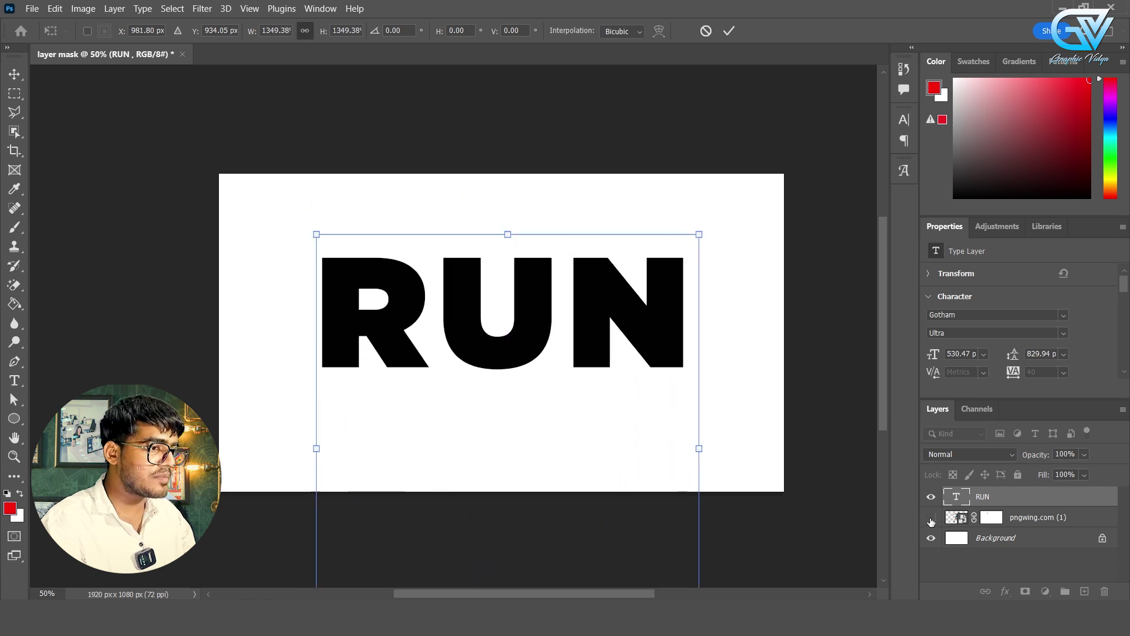
- Show the runner layer and move it above the RUN text layer
{"action": "left_click", "coordinate": [931, 518]}
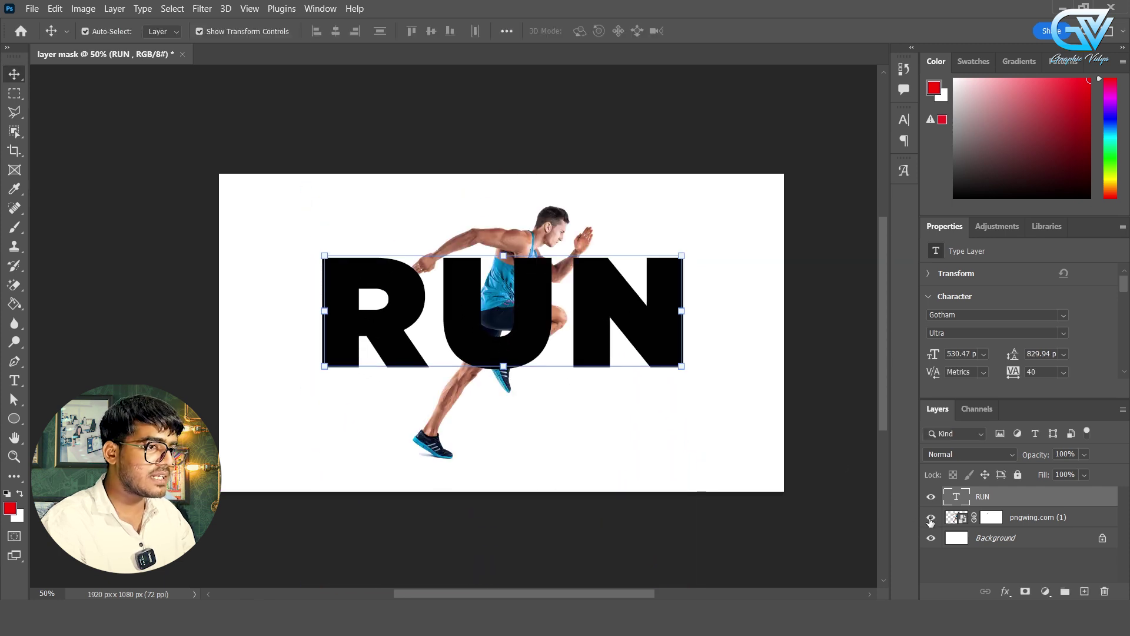
{"action": "left_click", "coordinate": [1028, 523]}
{"action": "left_click_drag", "start_coordinate": [1062, 524], "coordinate": [1060, 497]}
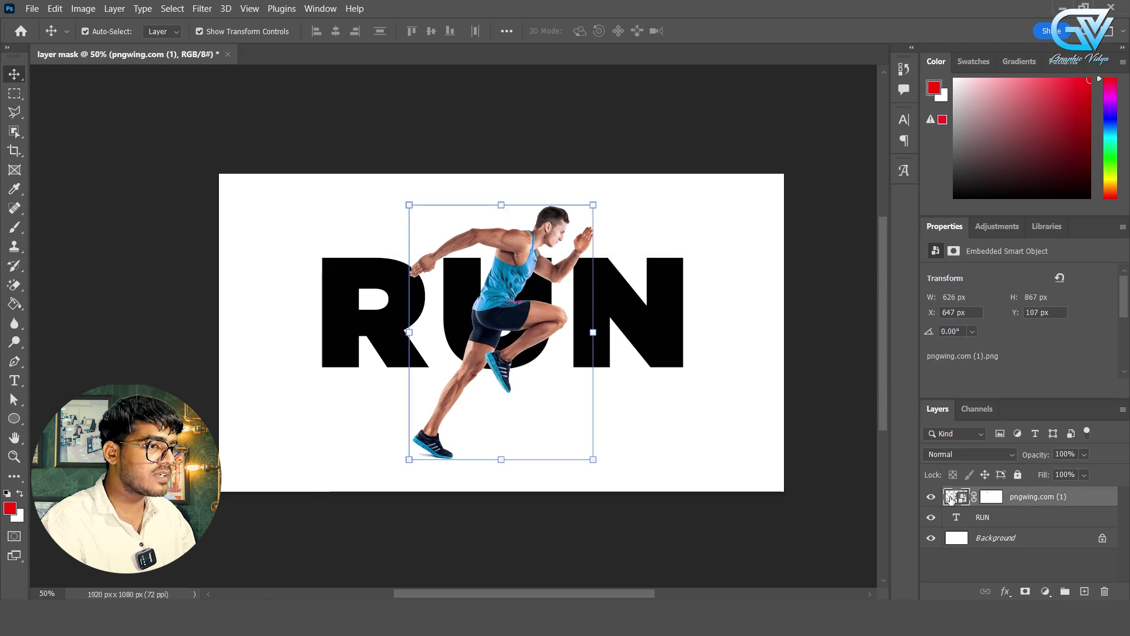
{"action": "left_click", "coordinate": [652, 435]}
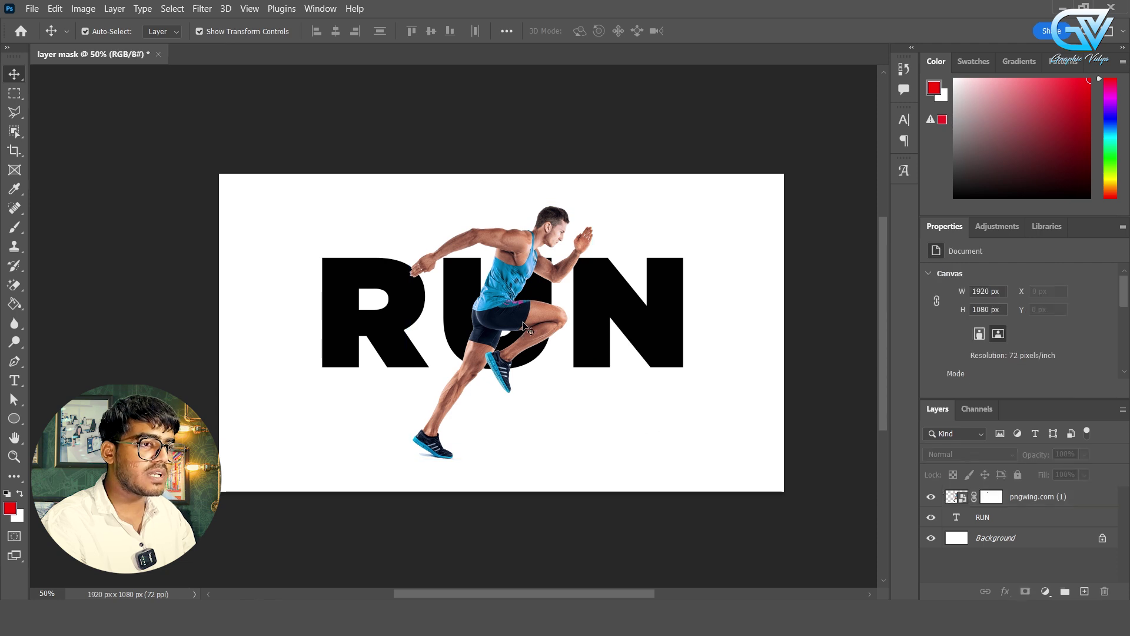
- Move the runner up over the letter U to X 653 px, Y 55 px
{"action": "left_click_drag", "start_coordinate": [517, 318], "coordinate": [498, 299]}
{"action": "left_click", "coordinate": [666, 386]}
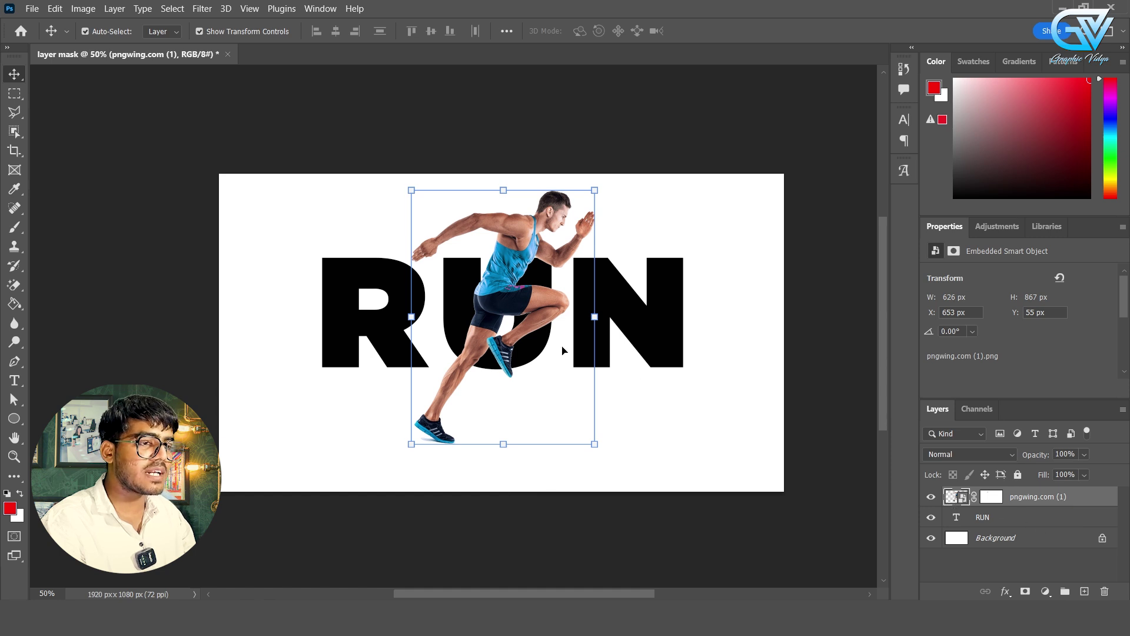
{"action": "left_click", "coordinate": [686, 439]}
- Duplicate the runner over the letter N and undo the copy
{"action": "left_click", "coordinate": [494, 317]}
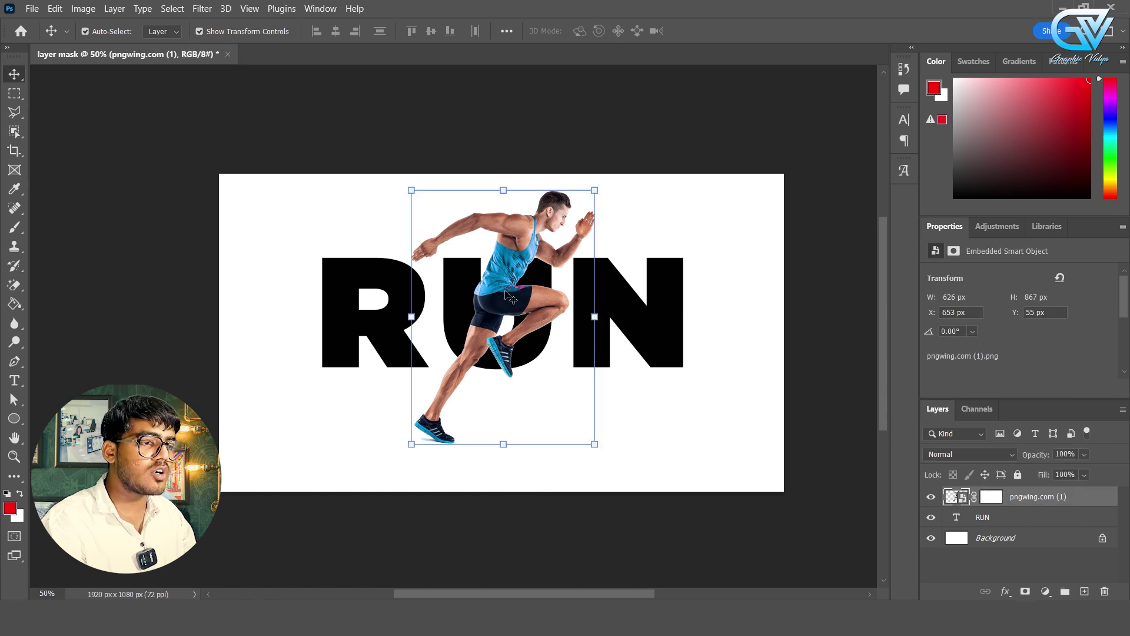
{"action": "left_click_drag", "start_coordinate": [506, 294], "coordinate": [673, 304]}
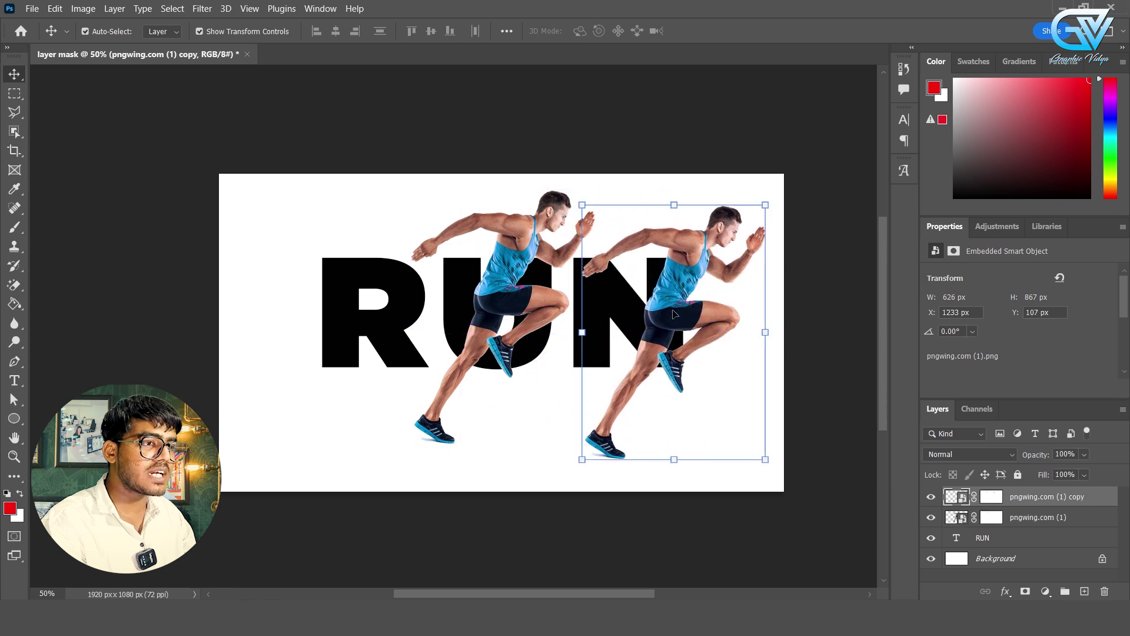
{"action": "key", "text": "ctrl+z"}
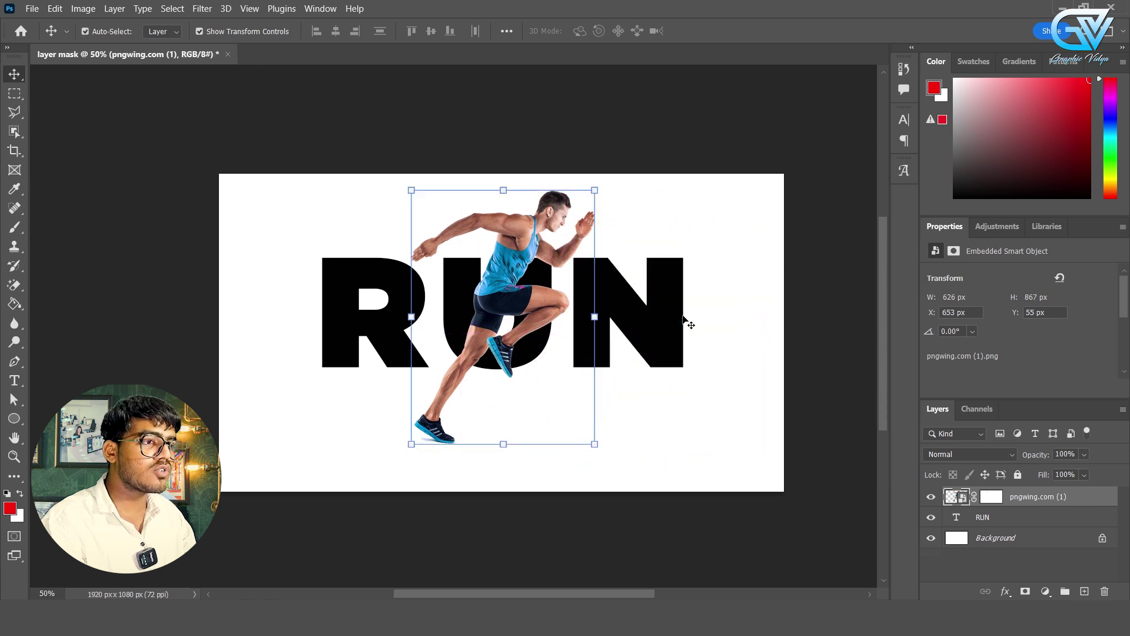
- Duplicate the runner layer in place, try moving the copy over the letter N and undo that move
{"action": "left_click", "coordinate": [732, 359]}
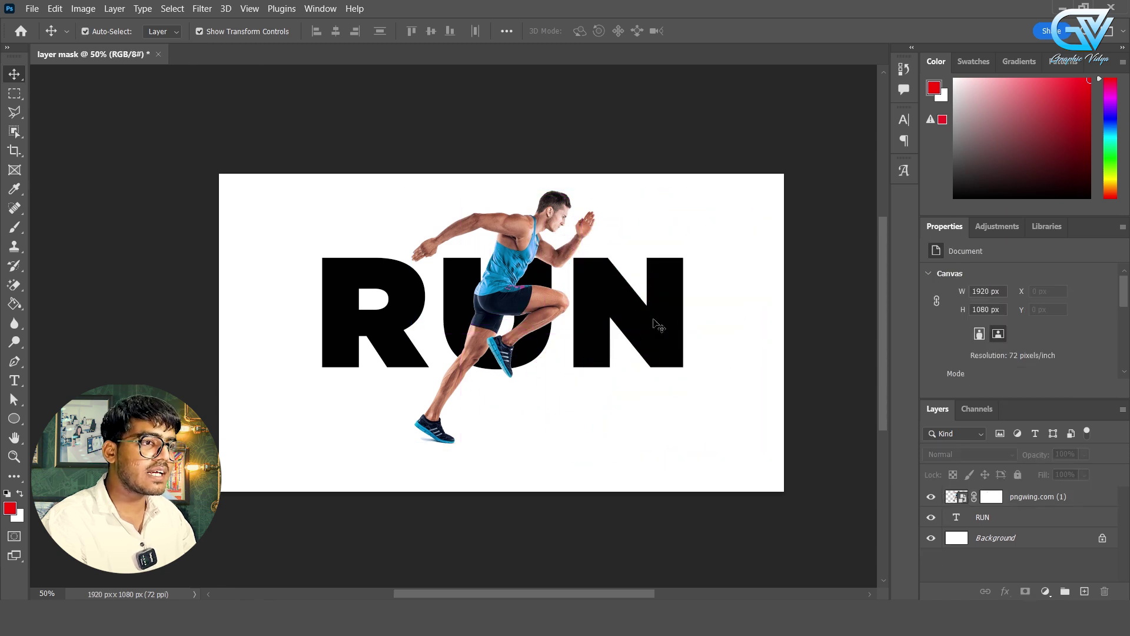
{"action": "left_click", "coordinate": [494, 298]}
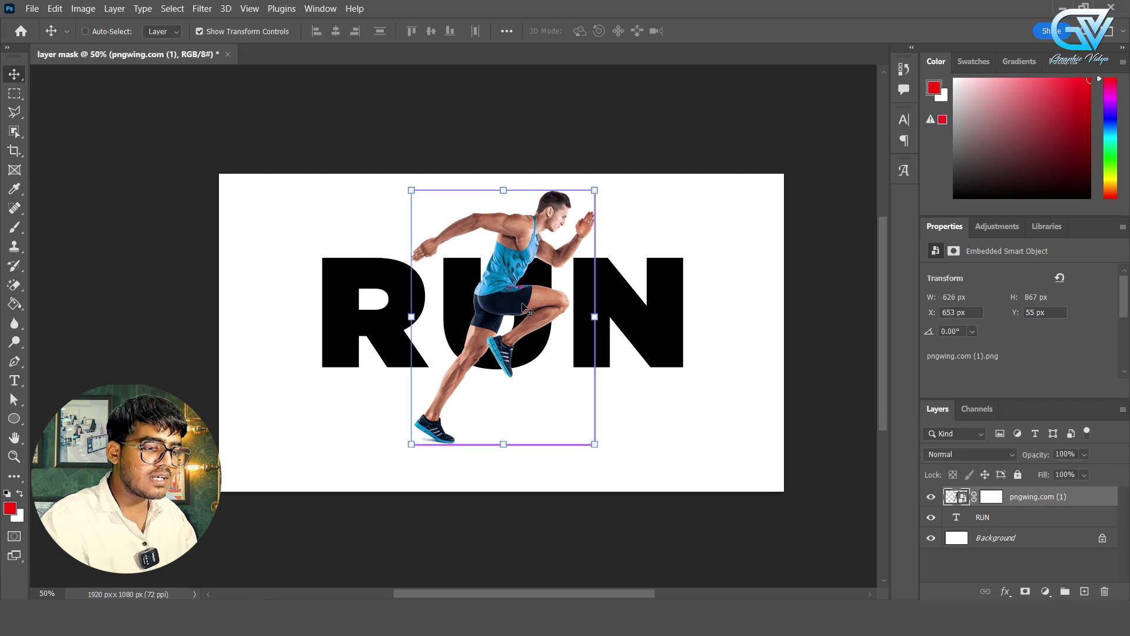
{"action": "left_click_drag", "start_coordinate": [525, 310], "coordinate": [527, 311]}
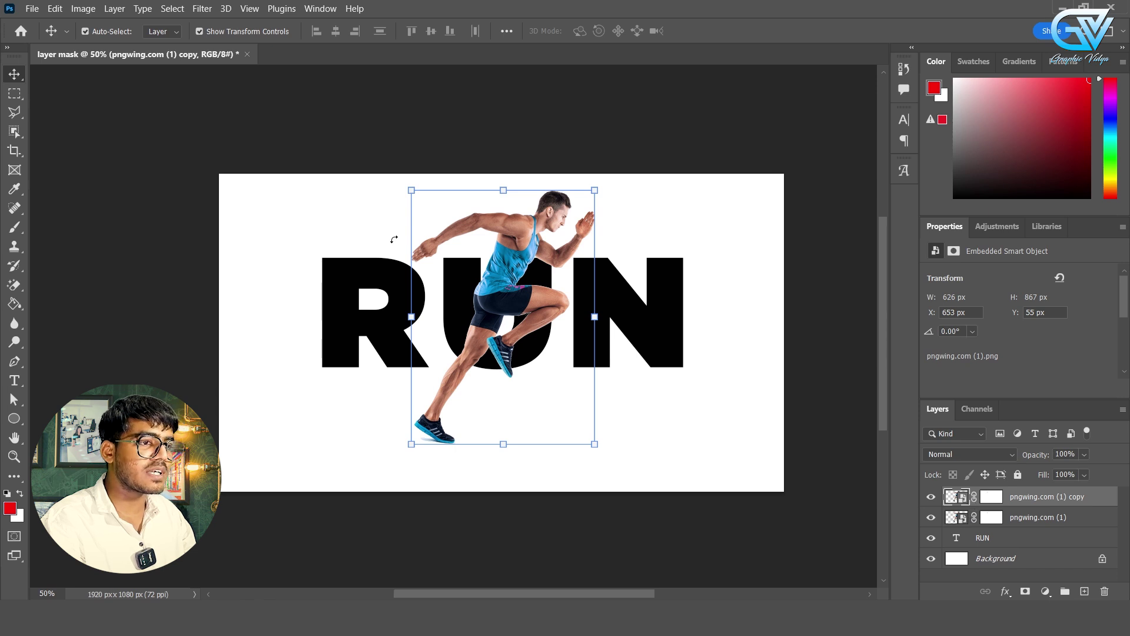
{"action": "left_click_drag", "start_coordinate": [502, 290], "coordinate": [666, 310]}
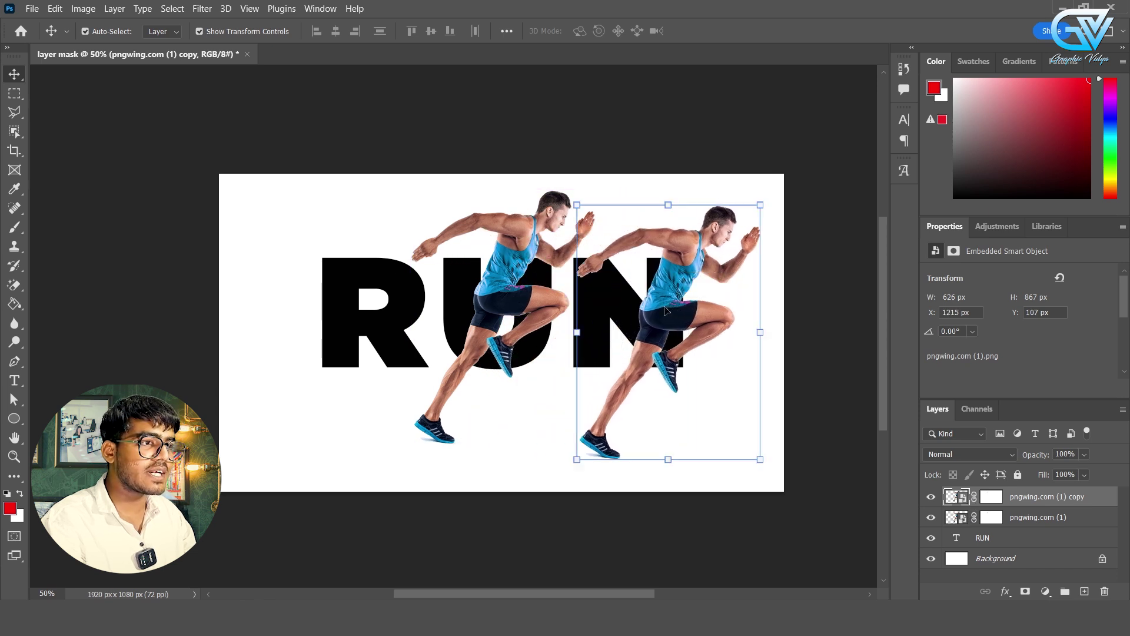
{"action": "key", "text": "ctrl+z"}
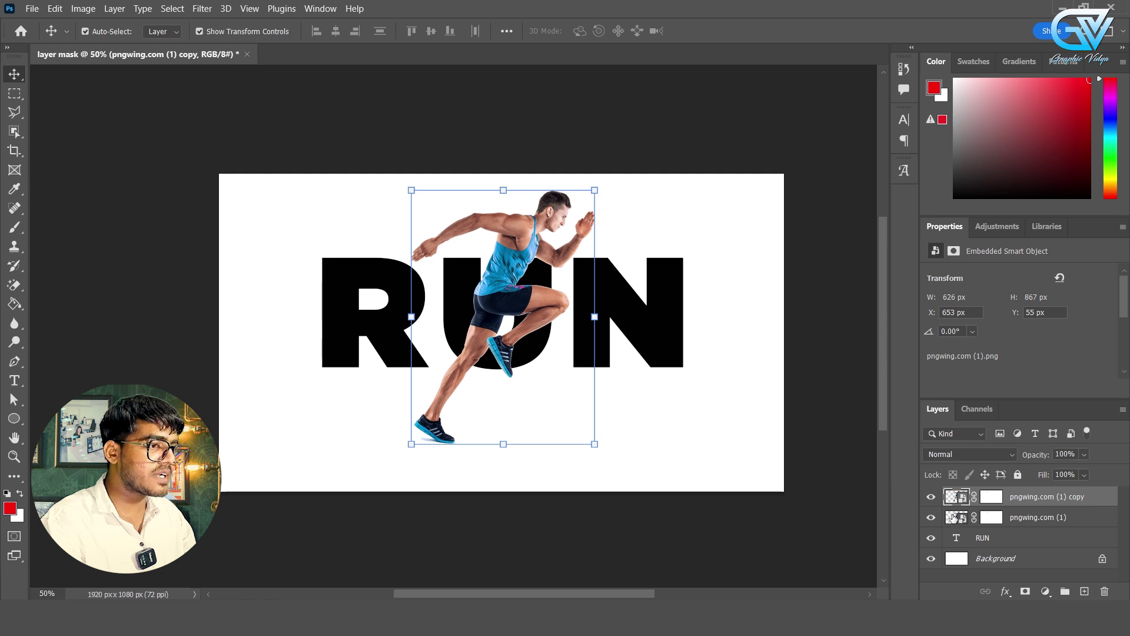
- Fill the layer mask of the runner copy with black
{"action": "left_click", "coordinate": [995, 499]}
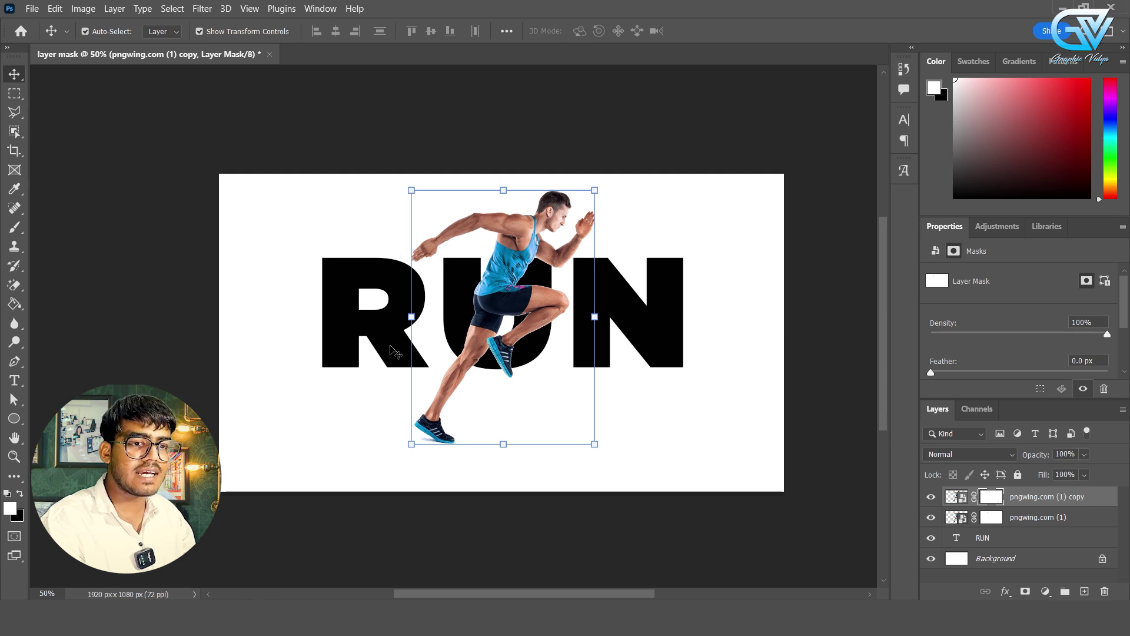
{"action": "key", "text": "x"}
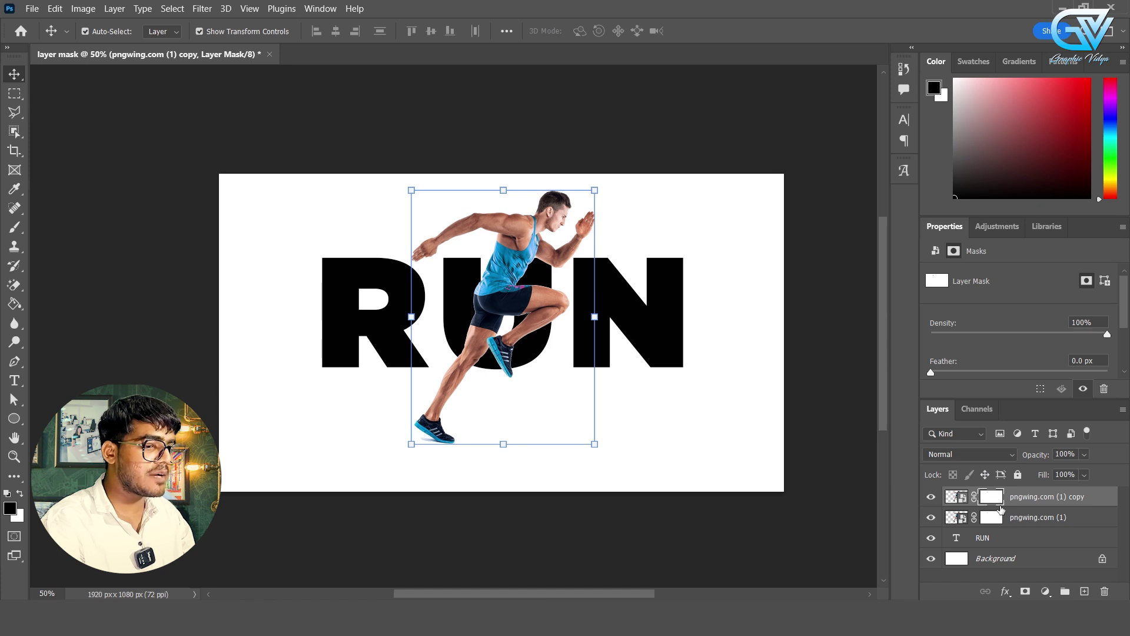
{"action": "key", "text": "alt+BackSpace"}
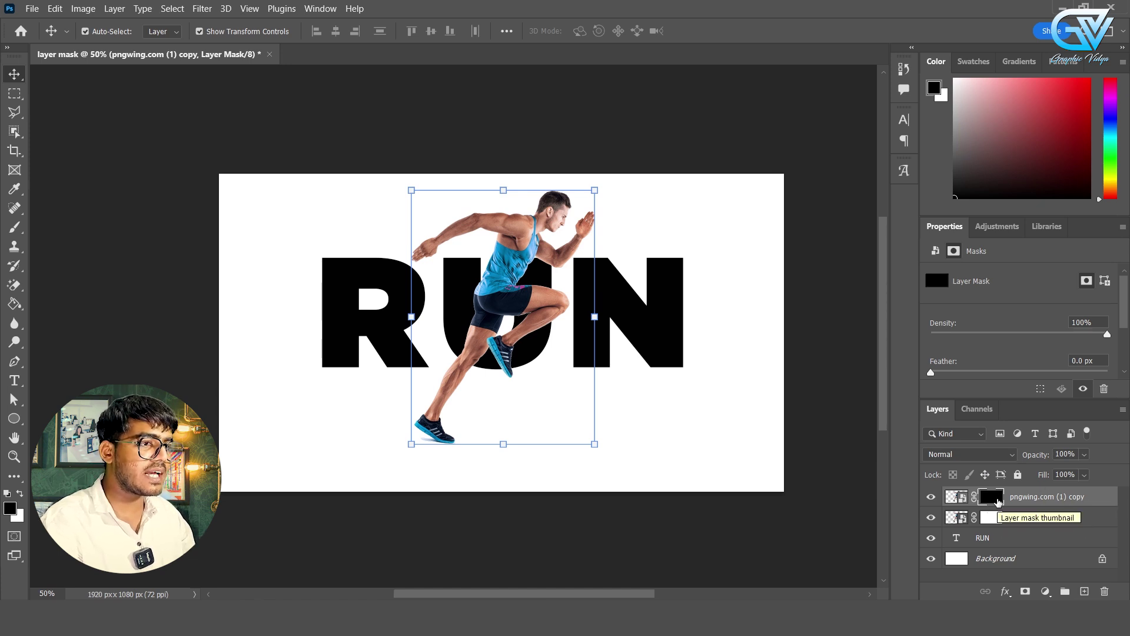
- Toggle the visibility of the original runner and its copy to check what the black mask hides
{"action": "left_click", "coordinate": [931, 517]}
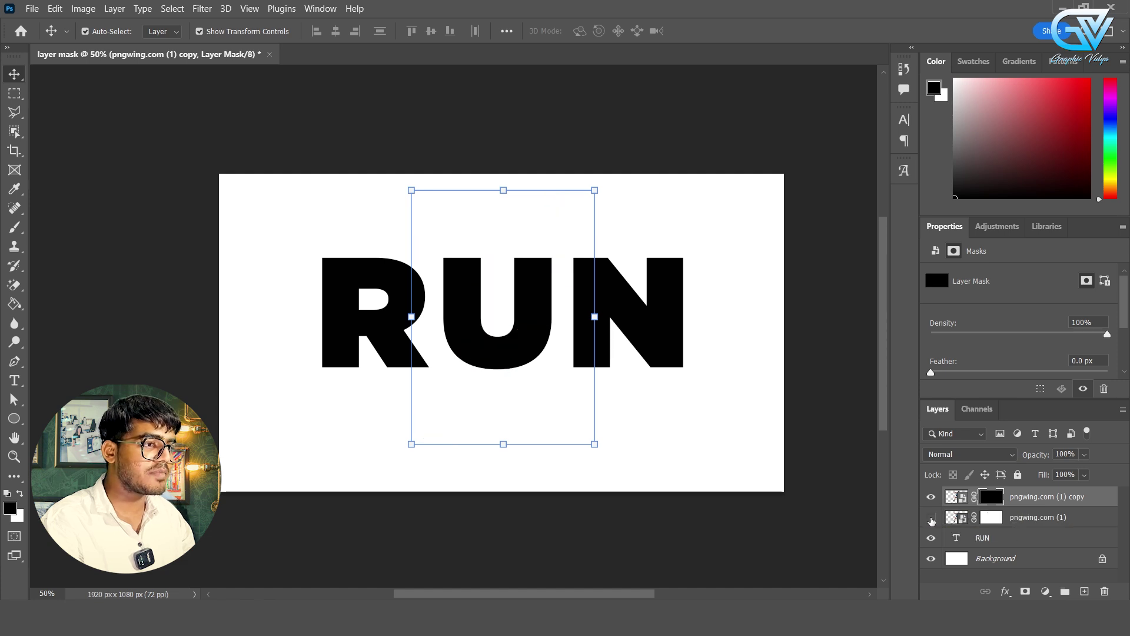
{"action": "left_click", "coordinate": [932, 498]}
{"action": "left_click", "coordinate": [933, 499]}
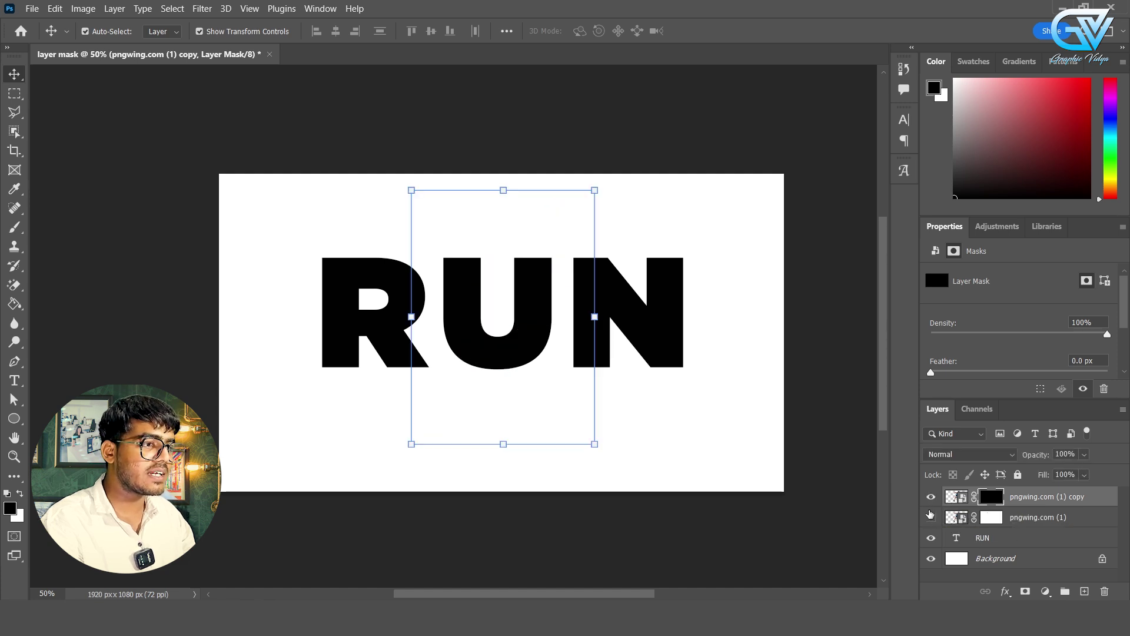
{"action": "left_click", "coordinate": [931, 517]}
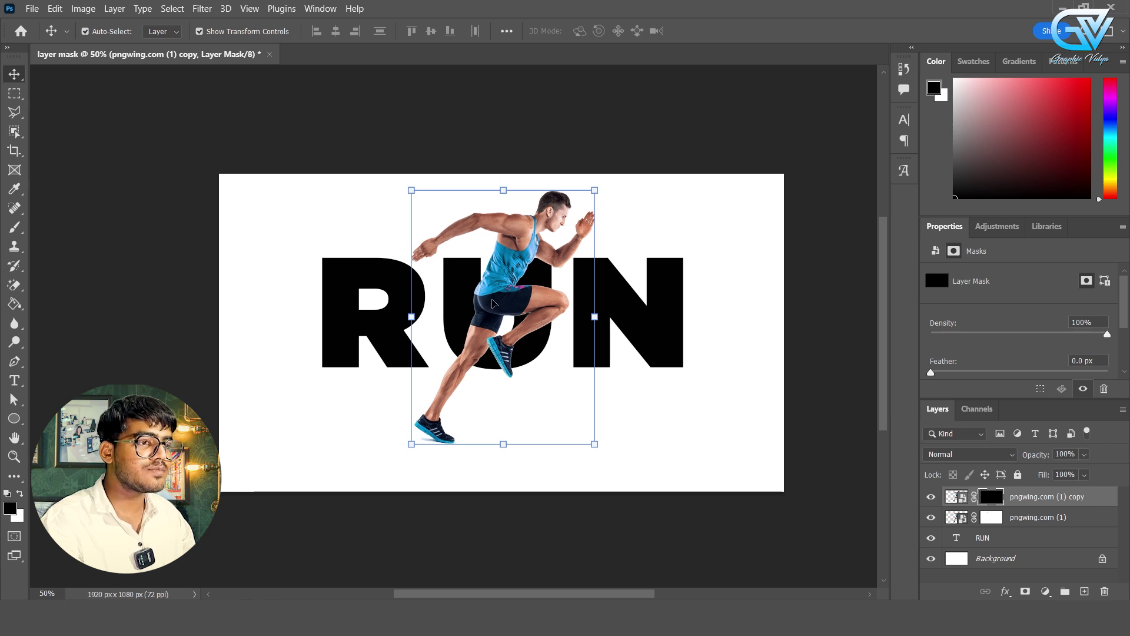
- Clip the original runner layer to the RUN text layer with a clipping mask
{"action": "left_click", "coordinate": [545, 298]}
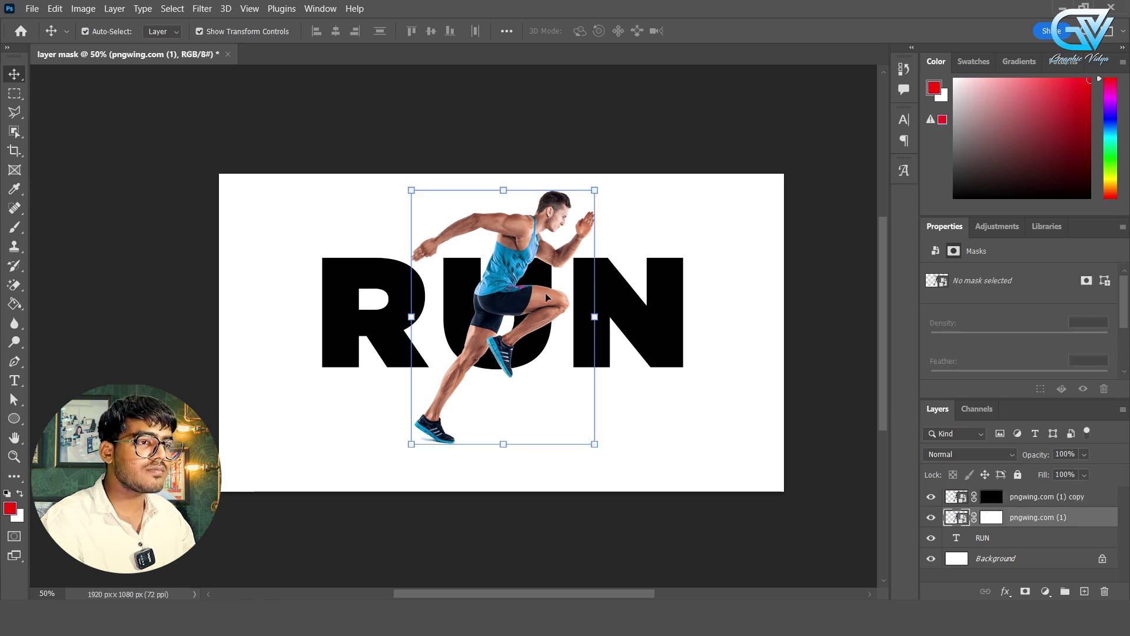
{"action": "left_click", "coordinate": [517, 312]}
{"action": "left_click", "coordinate": [623, 319]}
{"action": "left_click", "coordinate": [518, 307]}
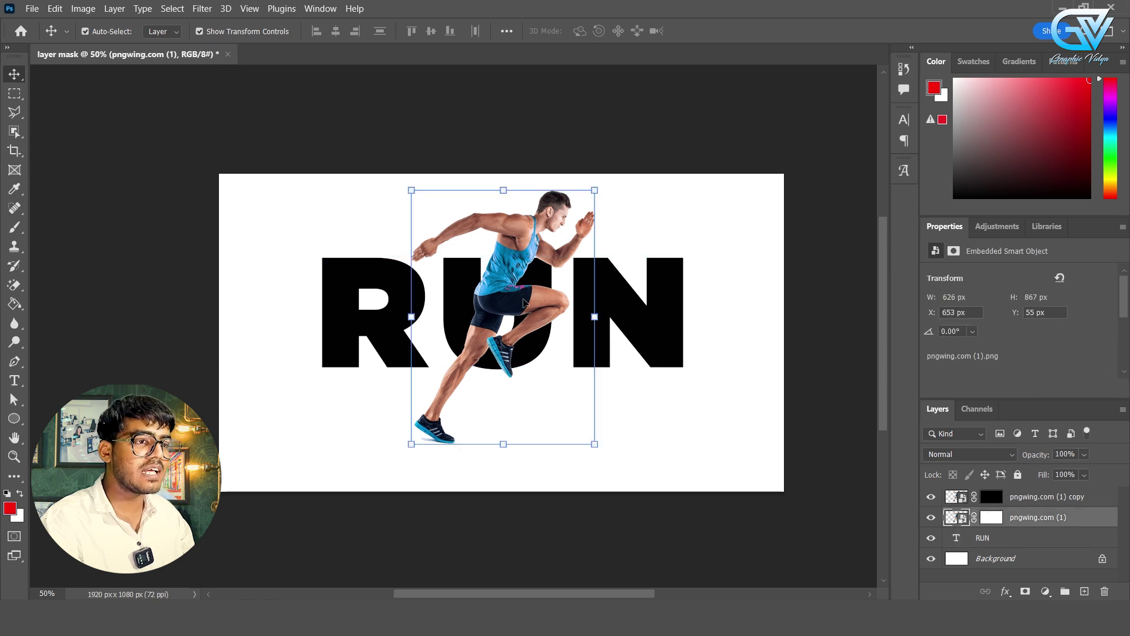
{"action": "left_click", "coordinate": [1012, 524], "text": "alt"}
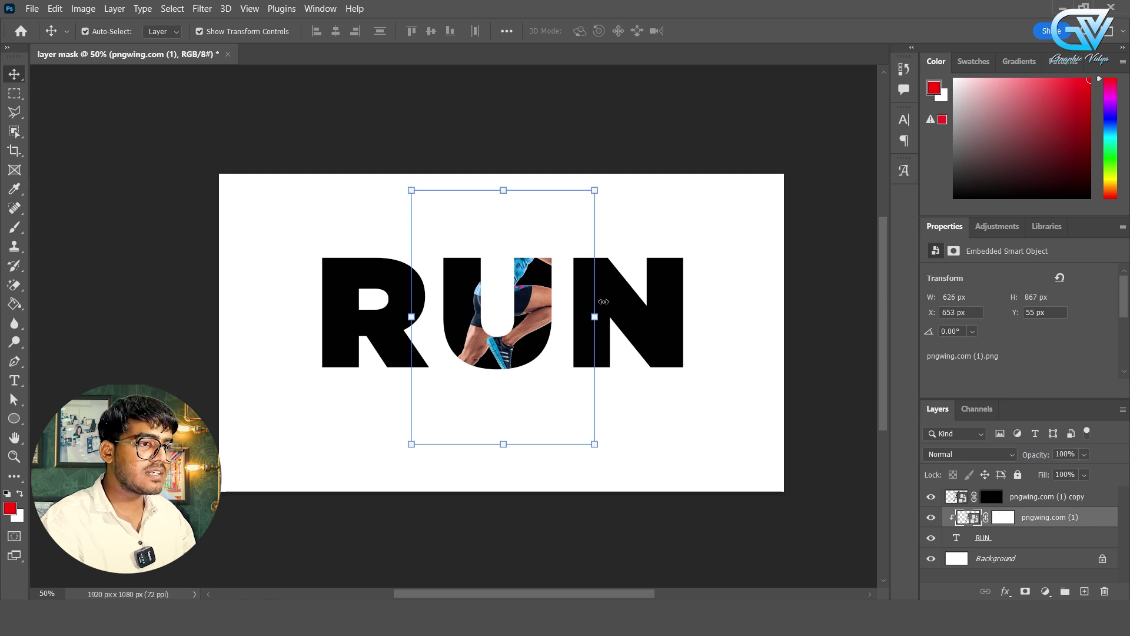
- Release the original runner's clipping mask and create it again on the RUN text layer
{"action": "right_click", "coordinate": [1048, 519]}
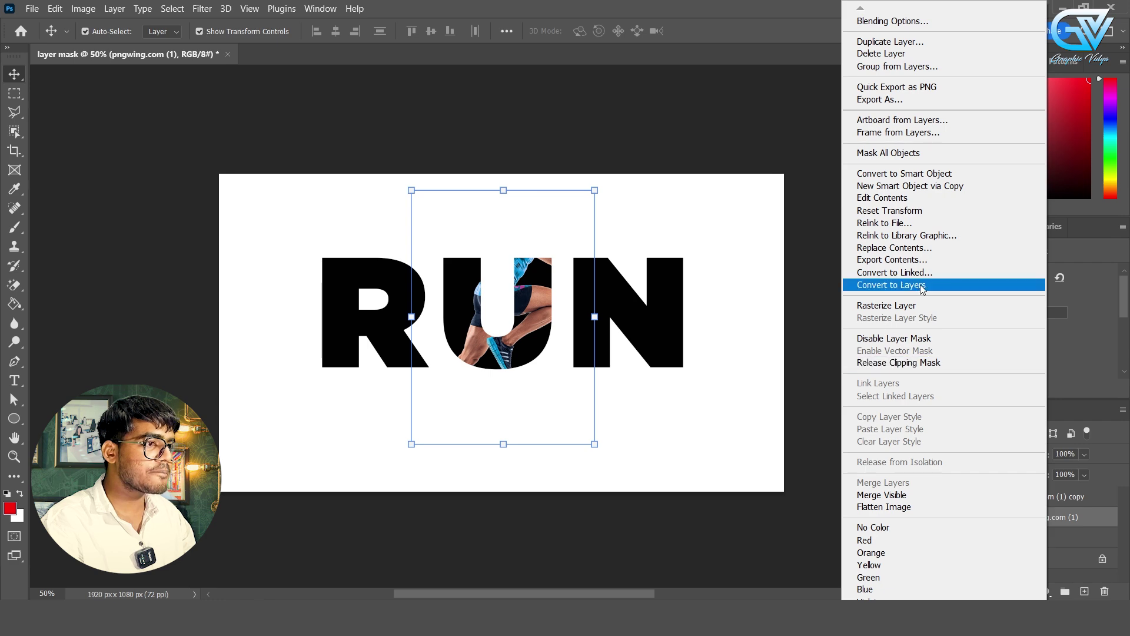
{"action": "left_click", "coordinate": [940, 367]}
{"action": "right_click", "coordinate": [1066, 515]}
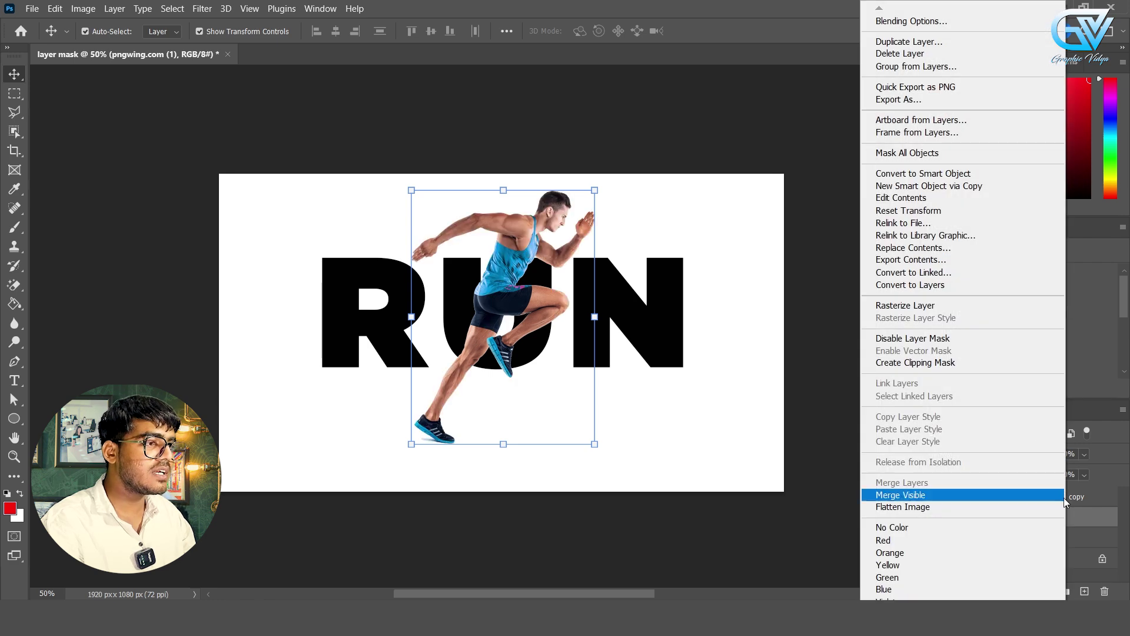
{"action": "left_click", "coordinate": [983, 361]}
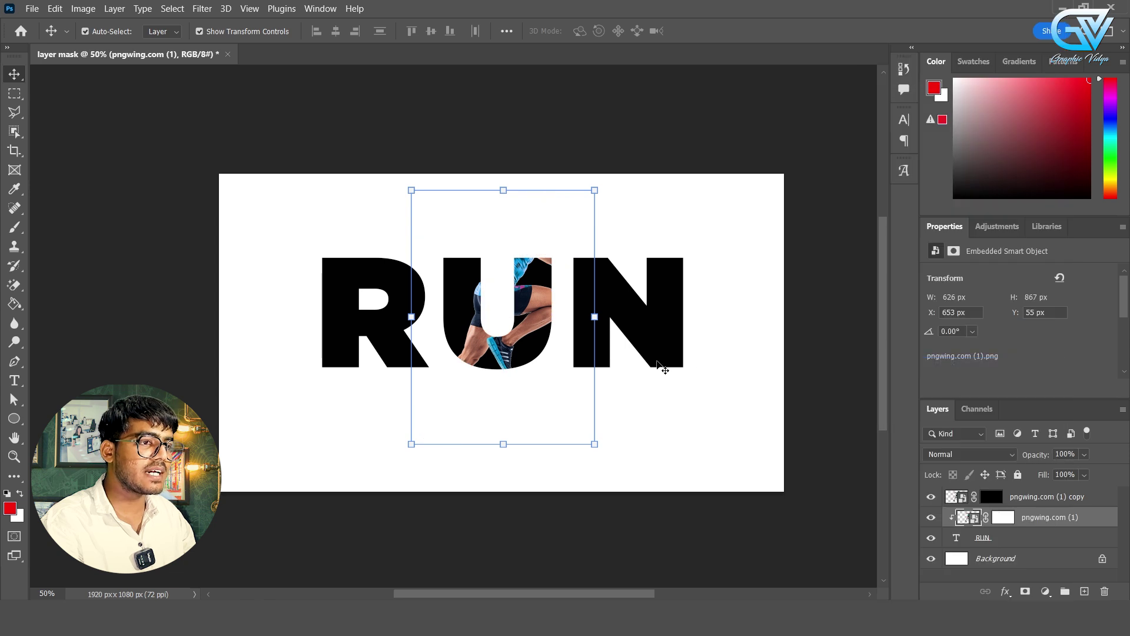
{"action": "left_click_drag", "start_coordinate": [528, 301], "coordinate": [531, 300]}
{"action": "left_click", "coordinate": [650, 405]}
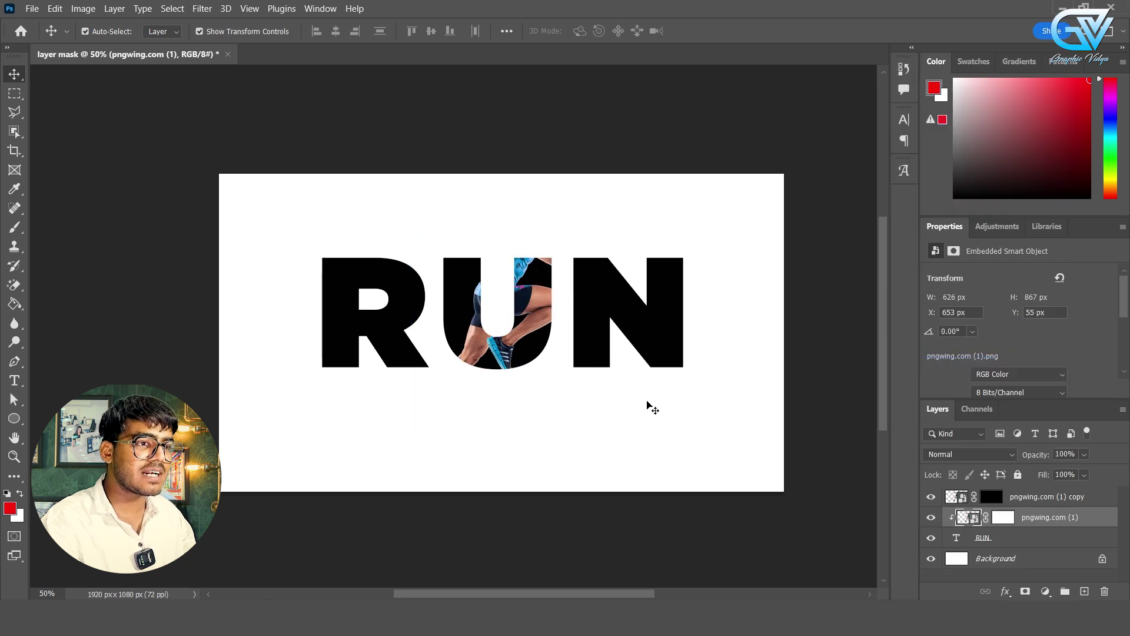
{"action": "left_click", "coordinate": [505, 298]}
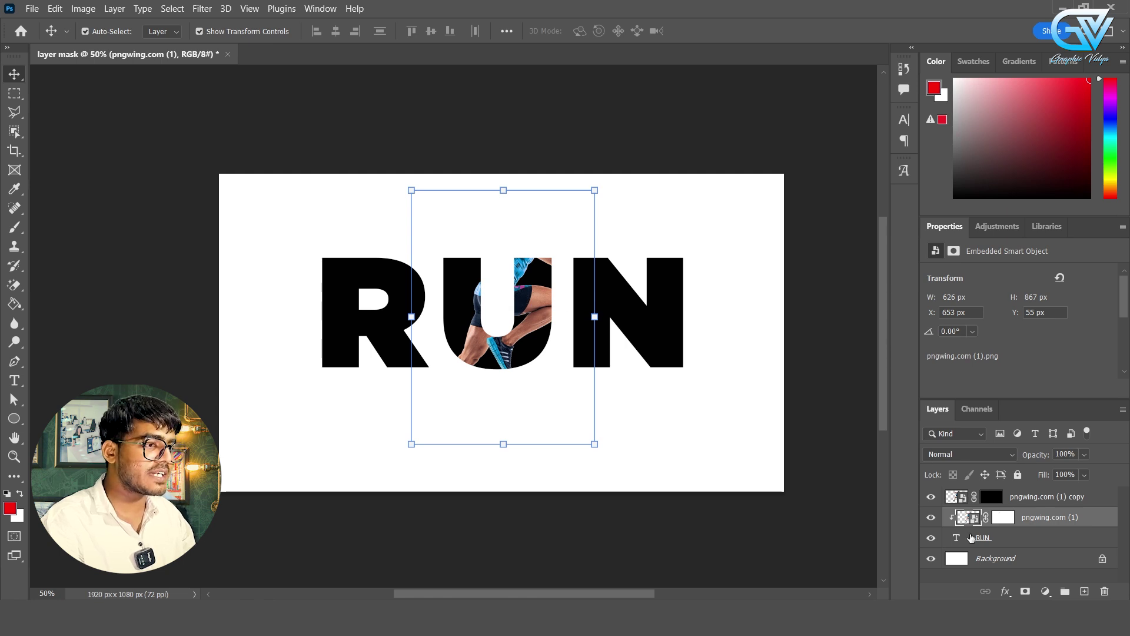
- Make white the foreground color and activate the Brush tool on the runner copy's black mask
{"action": "left_click", "coordinate": [993, 500]}
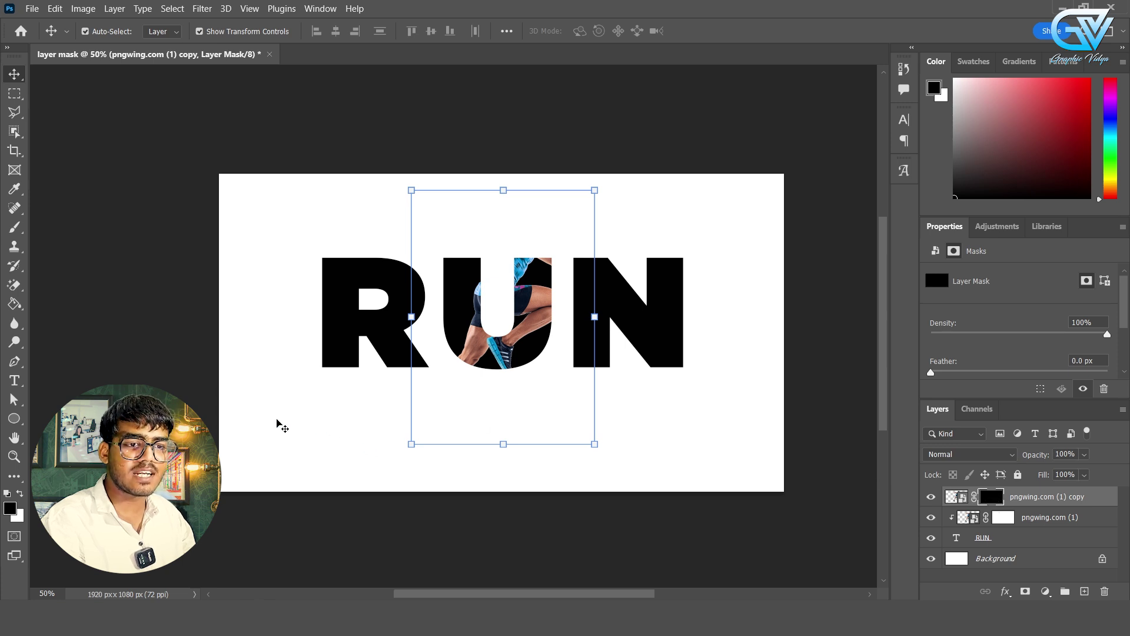
{"action": "key", "text": "x"}
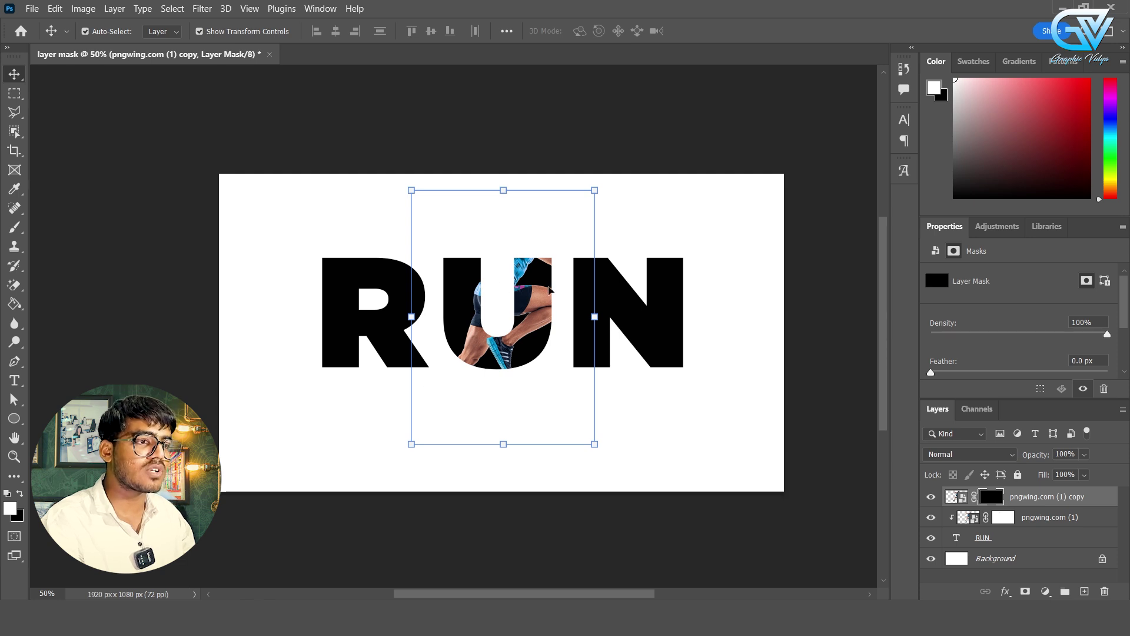
{"action": "left_click", "coordinate": [521, 306]}
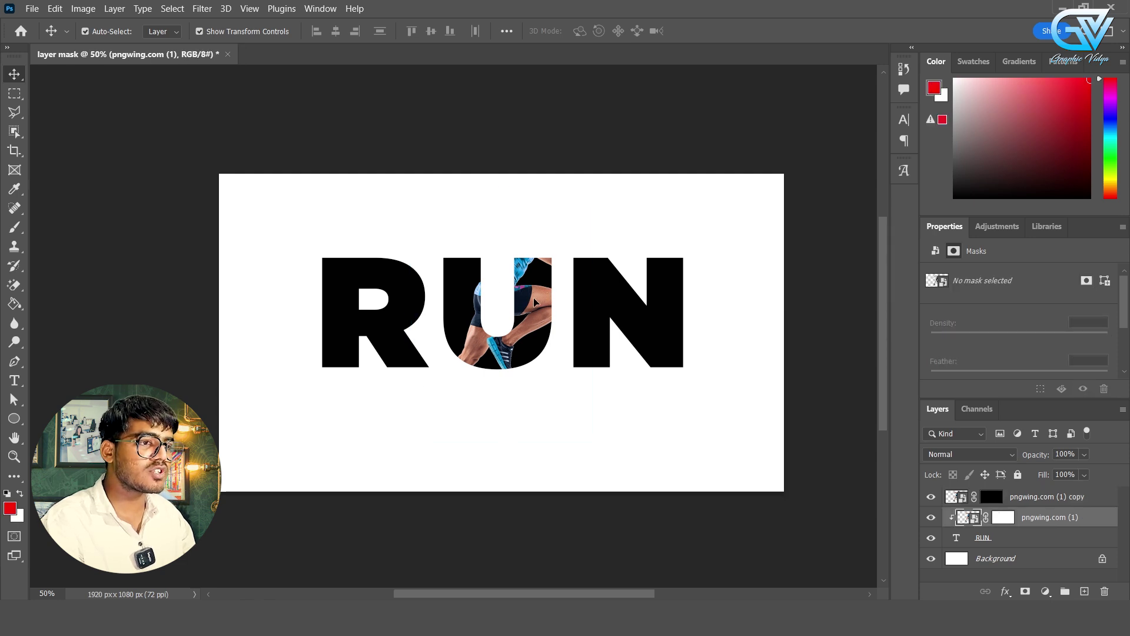
{"action": "key", "text": "b"}
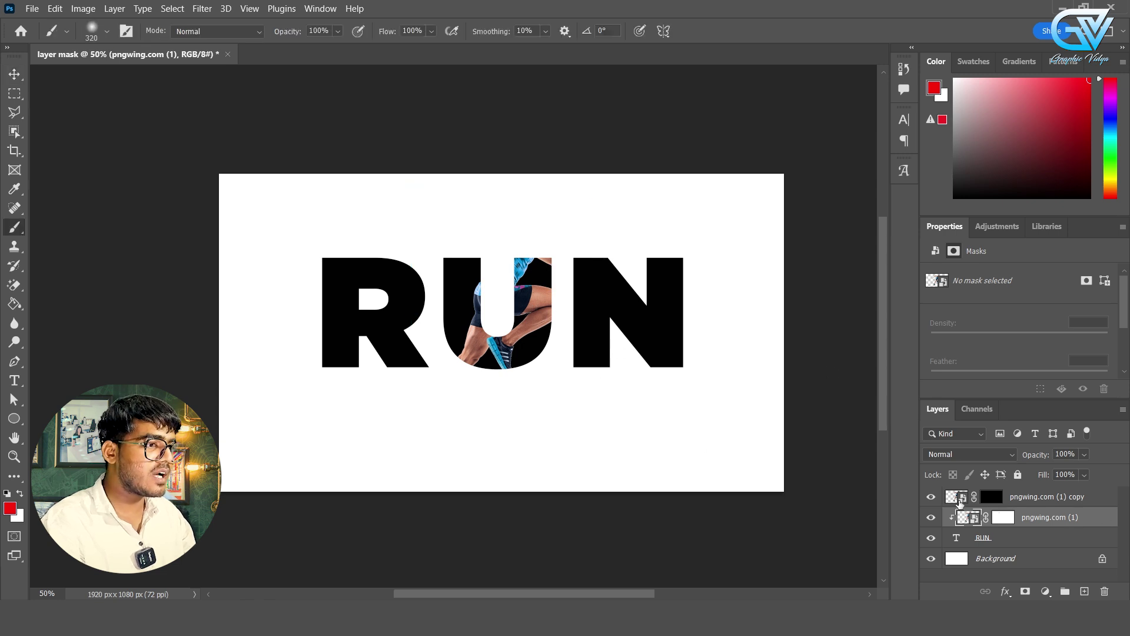
{"action": "left_click", "coordinate": [961, 501]}
{"action": "left_click", "coordinate": [1000, 499]}
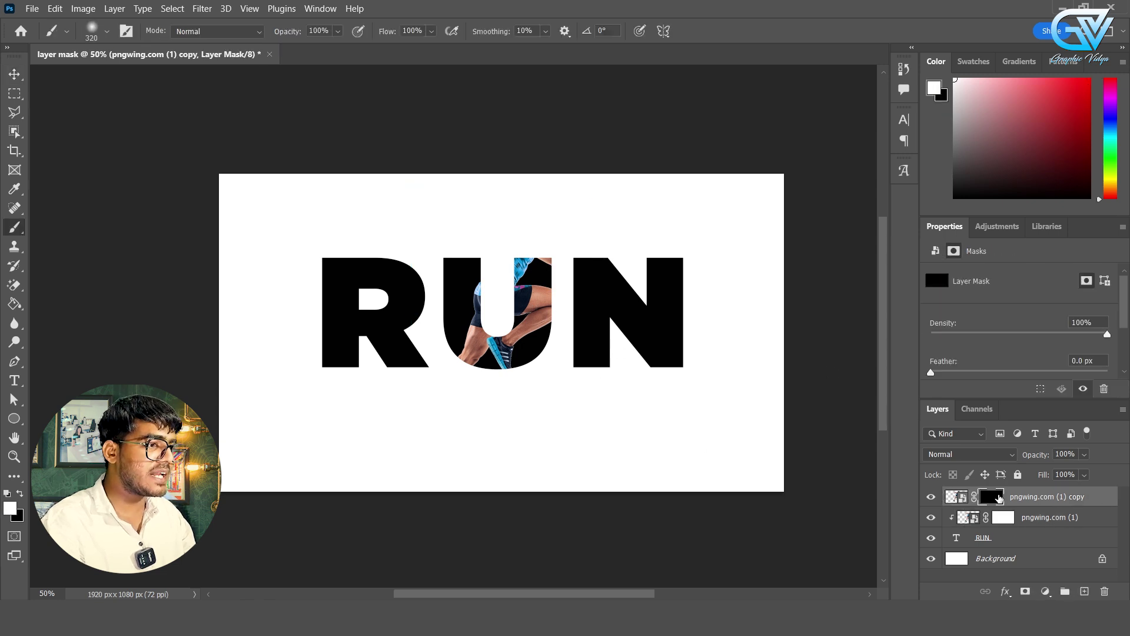
- Alternate between the runner copy's image and mask thumbnails to compare them, ending with the mask active
{"action": "left_click", "coordinate": [952, 499]}
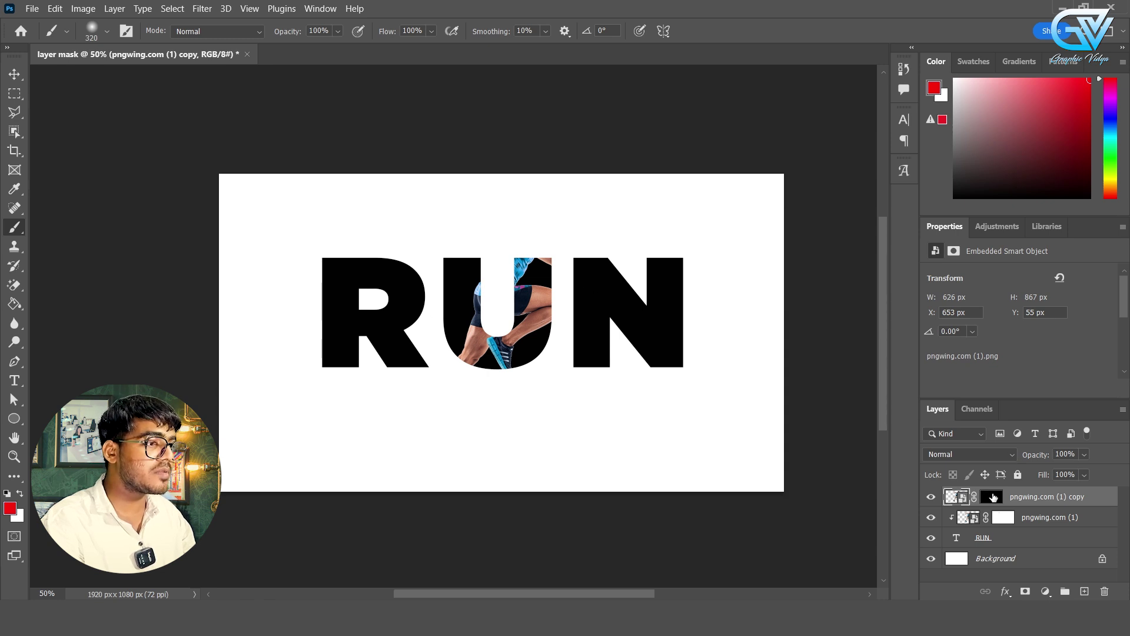
{"action": "left_click", "coordinate": [994, 498]}
{"action": "left_click", "coordinate": [960, 499]}
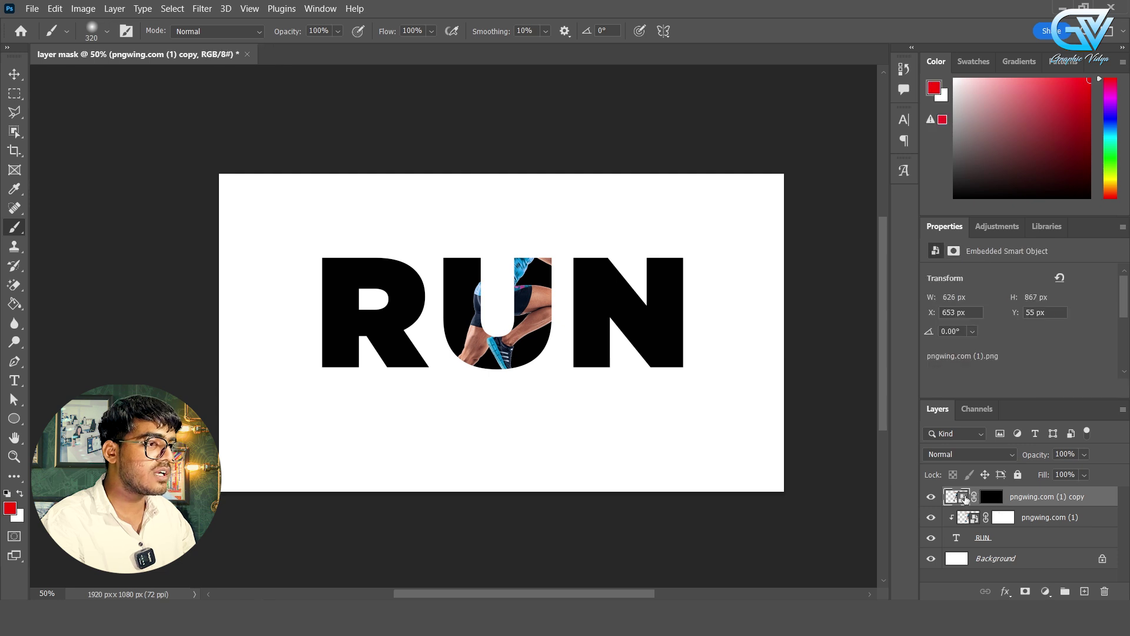
{"action": "left_click", "coordinate": [991, 499]}
{"action": "left_click", "coordinate": [960, 500]}
{"action": "left_click", "coordinate": [989, 499]}
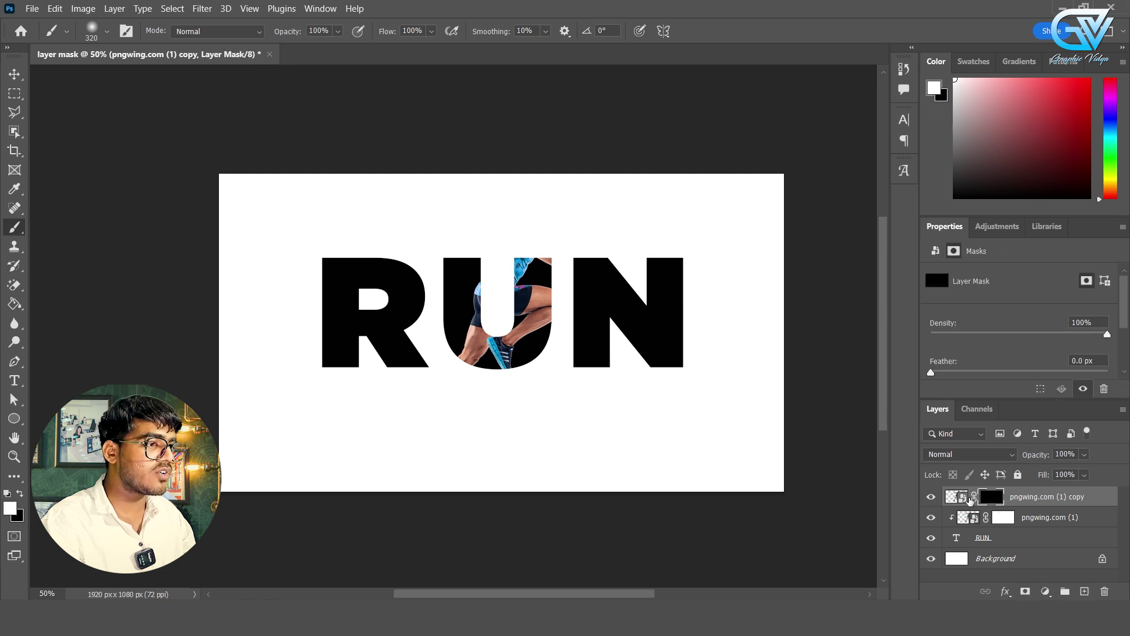
{"action": "left_click", "coordinate": [965, 499]}
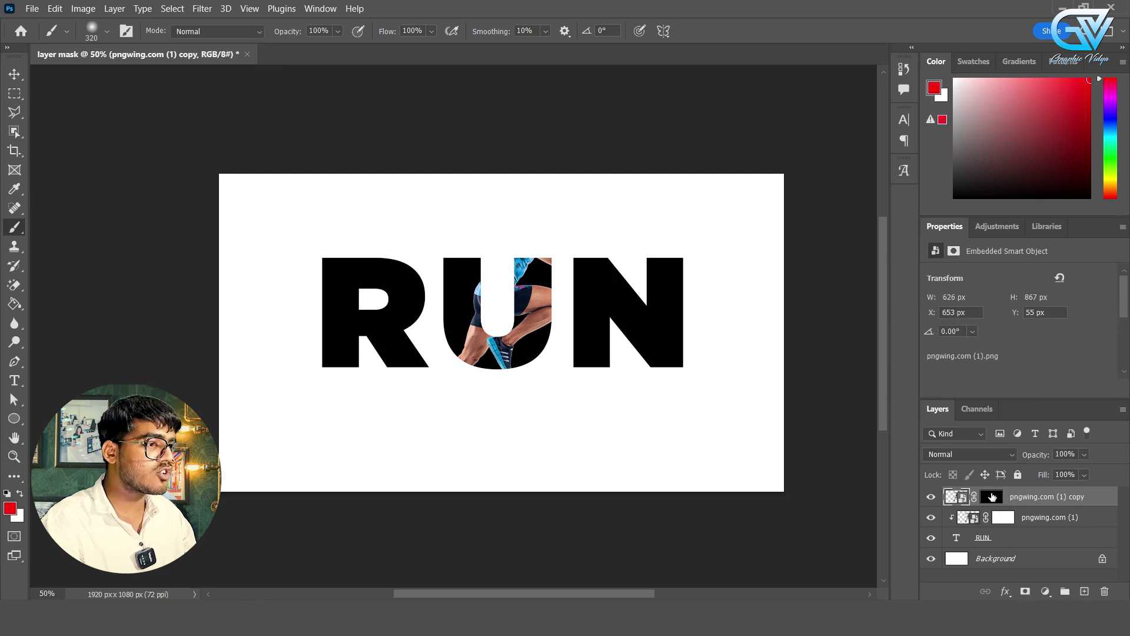
{"action": "left_click", "coordinate": [993, 498]}
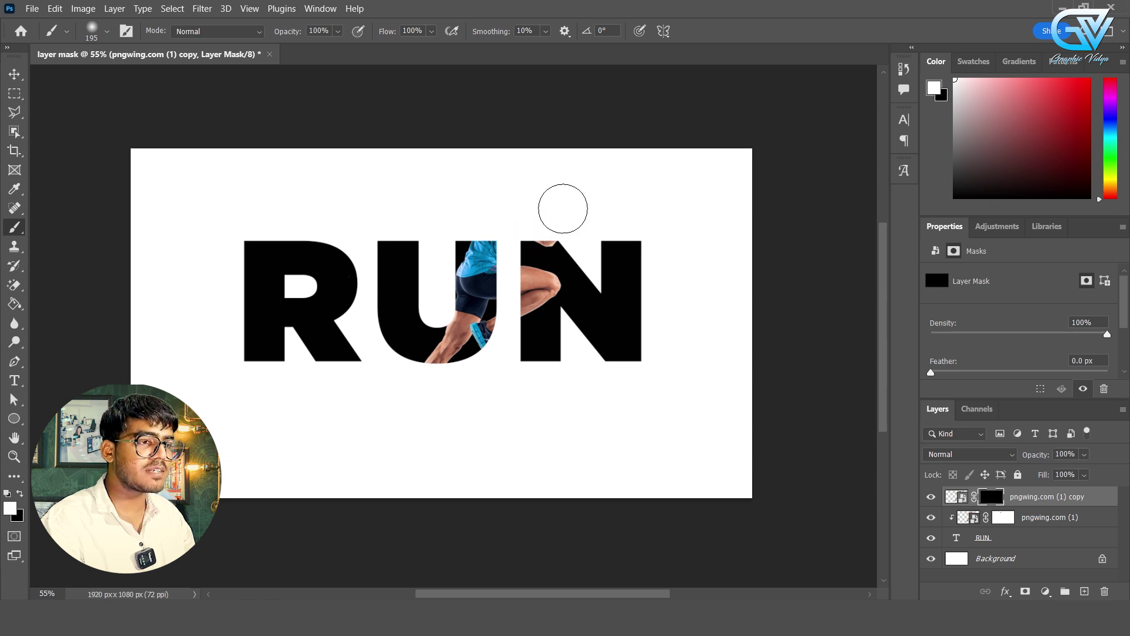
- Paint white on the copy's mask with a soft brush to reveal the runner's head, arms, lower leg and foot outside the letters
{"action": "mouse_move", "coordinate": [533, 222]}
{"action": "left_mouse_down"}
{"action": "mouse_move", "coordinate": [567, 227]}
{"action": "mouse_move", "coordinate": [518, 226]}
{"action": "mouse_move", "coordinate": [602, 223]}
{"action": "mouse_move", "coordinate": [480, 232]}
{"action": "mouse_move", "coordinate": [576, 222]}
{"action": "mouse_move", "coordinate": [507, 227]}
{"action": "mouse_move", "coordinate": [560, 229]}
{"action": "left_mouse_up"}
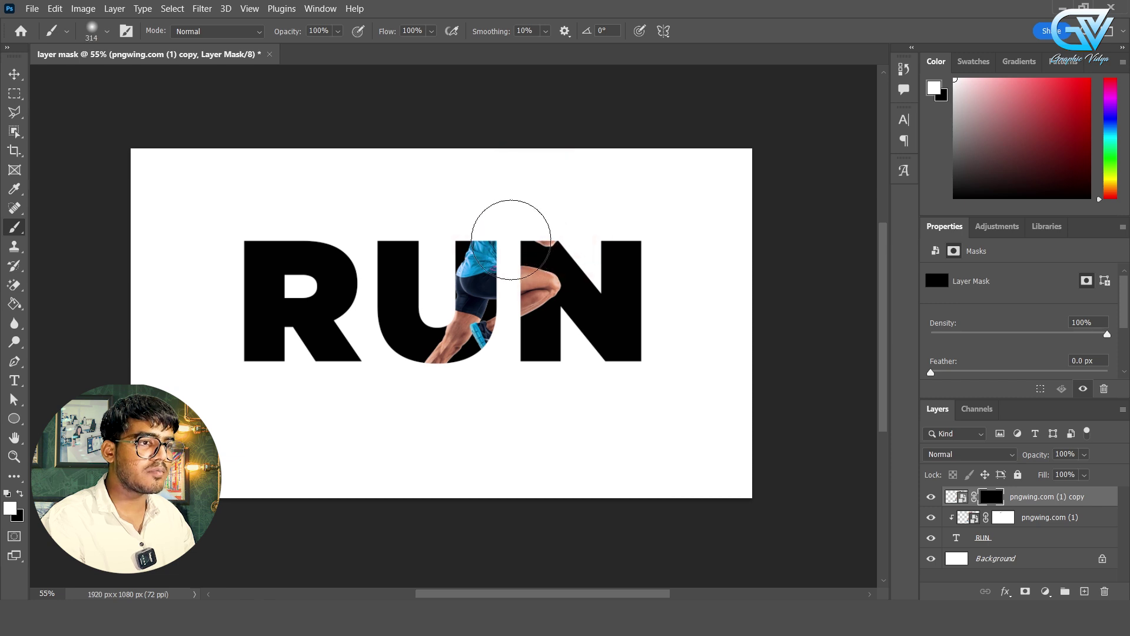
{"action": "right_click", "coordinate": [505, 202]}
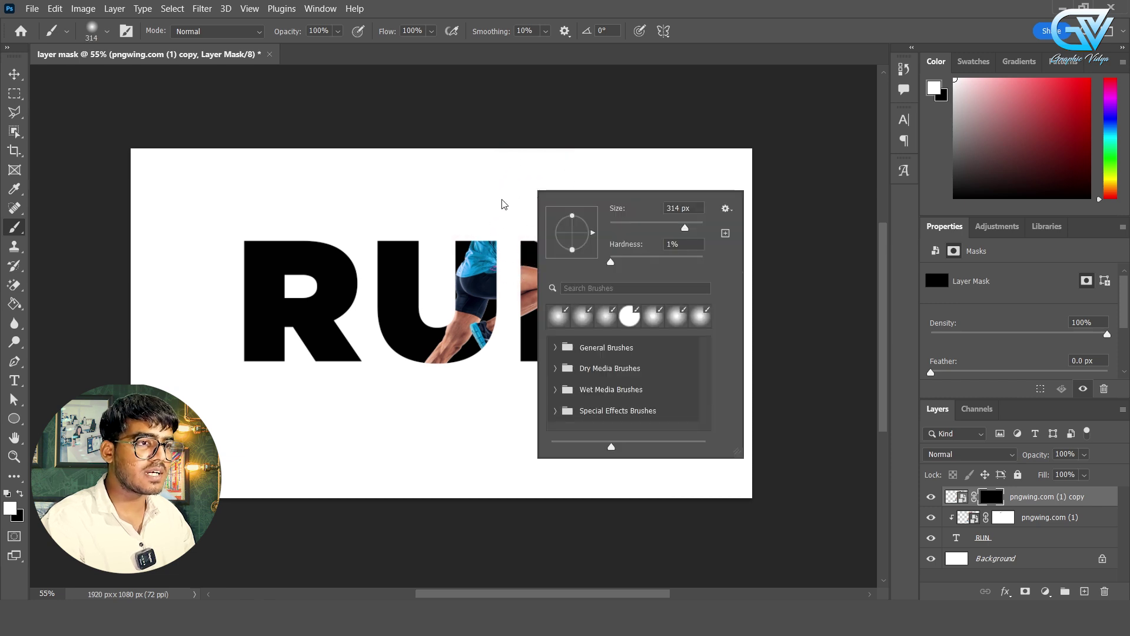
{"action": "right_click", "coordinate": [493, 201]}
{"action": "left_click_drag", "start_coordinate": [471, 199], "coordinate": [445, 199]}
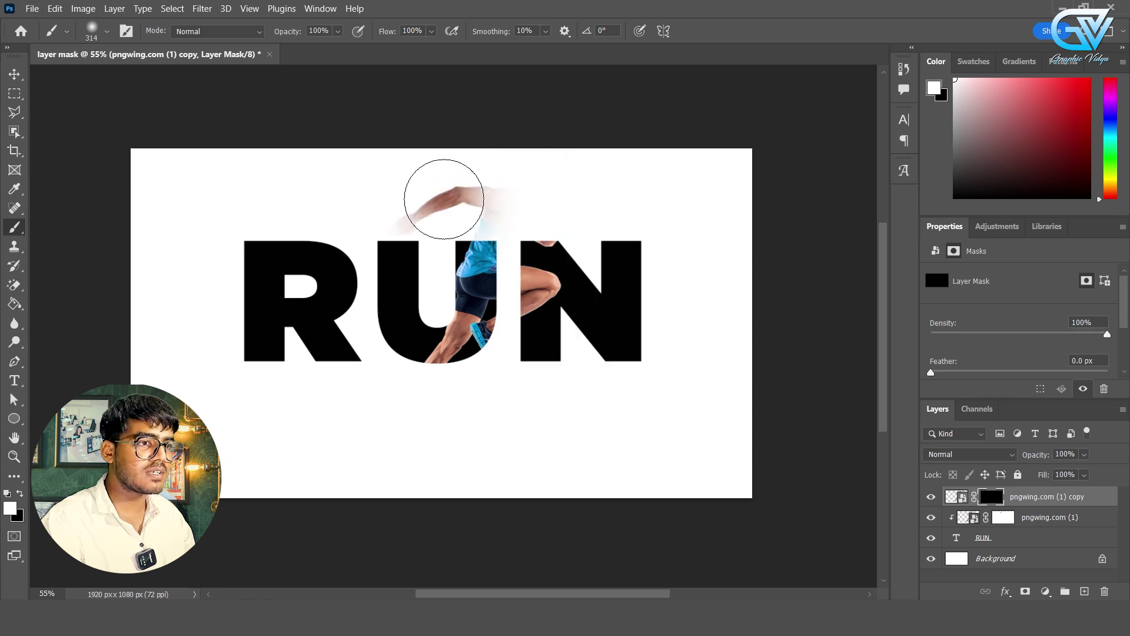
{"action": "mouse_move", "coordinate": [518, 189]}
{"action": "left_mouse_down"}
{"action": "mouse_move", "coordinate": [579, 190]}
{"action": "mouse_move", "coordinate": [531, 192]}
{"action": "mouse_move", "coordinate": [563, 203]}
{"action": "mouse_move", "coordinate": [547, 218]}
{"action": "mouse_move", "coordinate": [514, 198]}
{"action": "mouse_move", "coordinate": [373, 207]}
{"action": "left_mouse_up"}
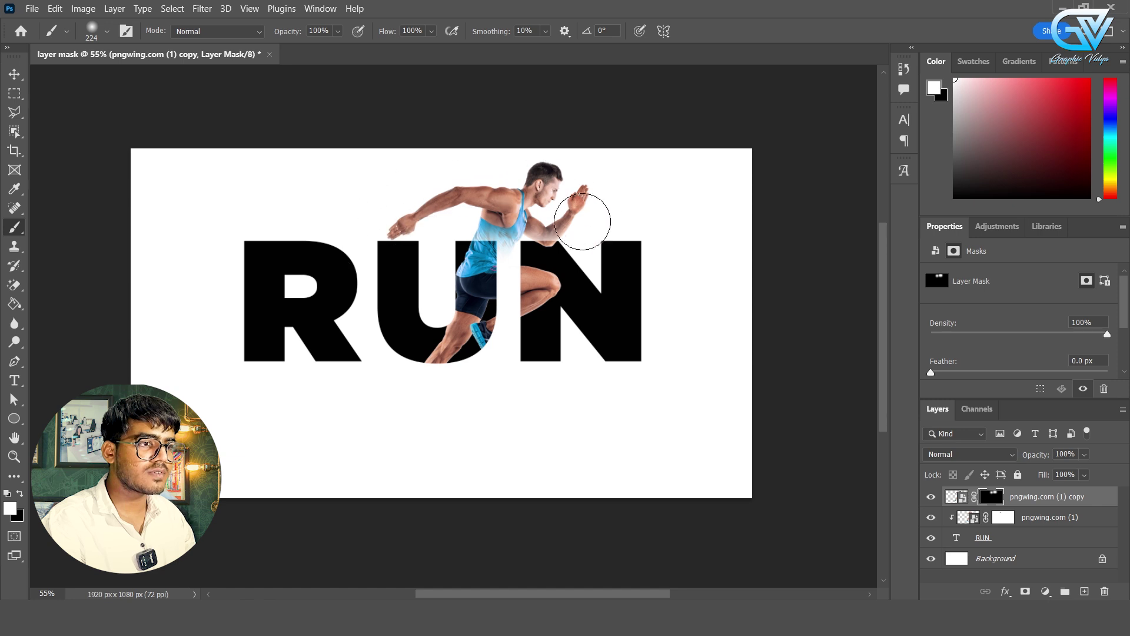
{"action": "mouse_move", "coordinate": [571, 240]}
{"action": "left_mouse_down"}
{"action": "mouse_move", "coordinate": [532, 193]}
{"action": "mouse_move", "coordinate": [550, 173]}
{"action": "left_mouse_up"}
{"action": "mouse_move", "coordinate": [449, 436]}
{"action": "left_mouse_down"}
{"action": "mouse_move", "coordinate": [438, 389]}
{"action": "mouse_move", "coordinate": [425, 383]}
{"action": "mouse_move", "coordinate": [409, 399]}
{"action": "mouse_move", "coordinate": [401, 429]}
{"action": "left_mouse_up"}
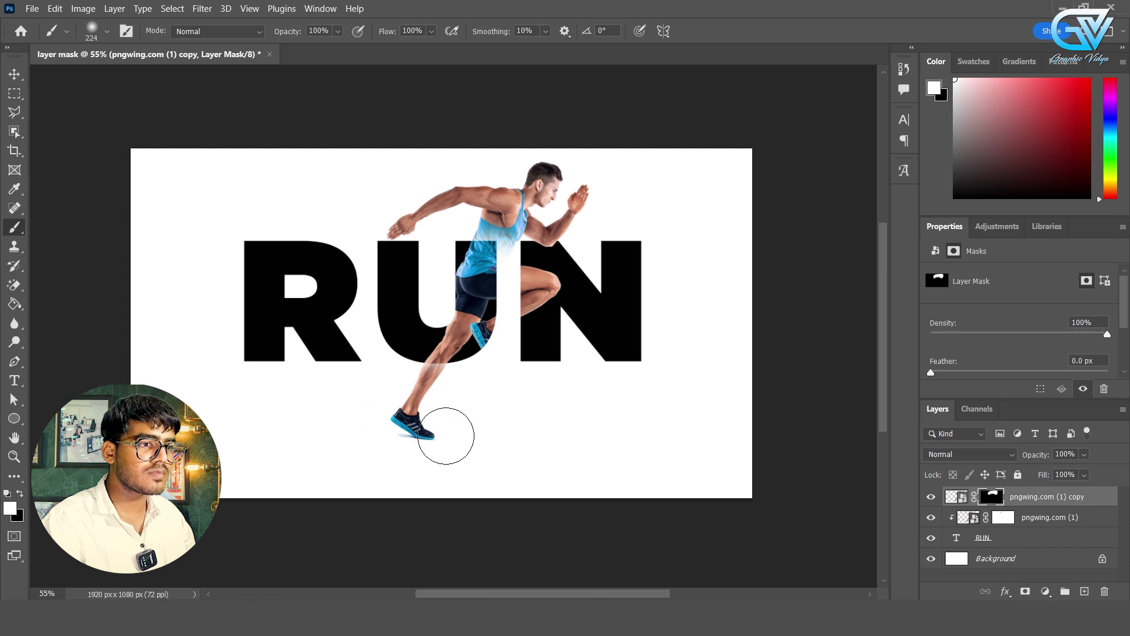
- Paint black on the runner copy's mask with a 19 px soft brush to hide the stray ankle area above the raised shoe
{"action": "right_click", "coordinate": [493, 399], "text": "alt"}
{"action": "scroll", "coordinate": [510, 359], "scroll_direction": "up", "scroll_amount": 17}
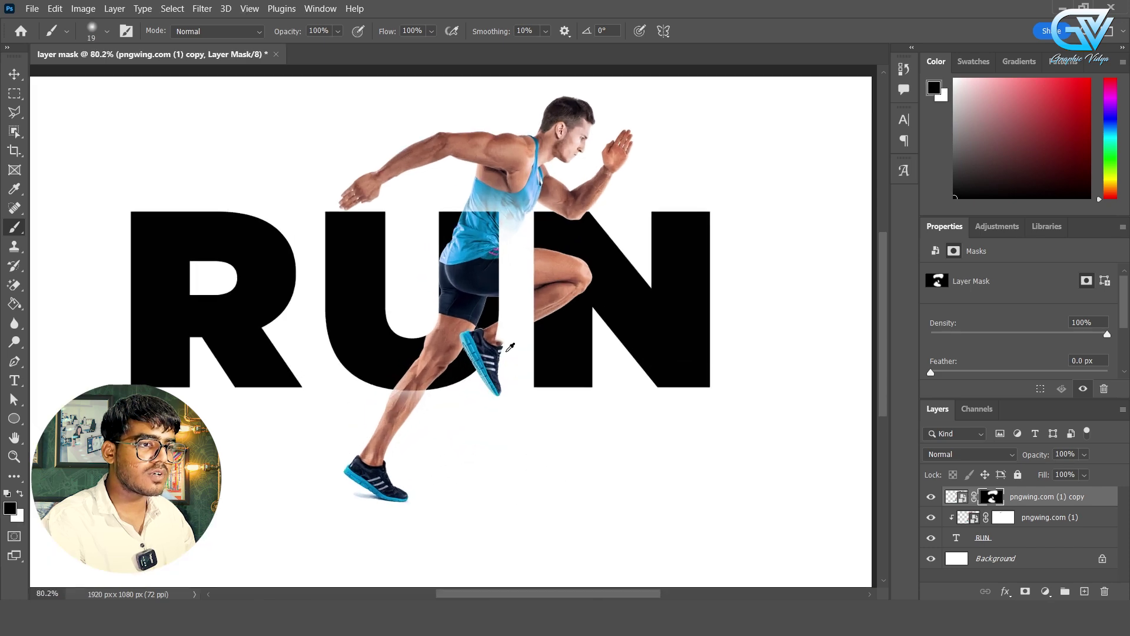
{"action": "scroll", "coordinate": [480, 331], "scroll_direction": "up", "scroll_amount": 5}
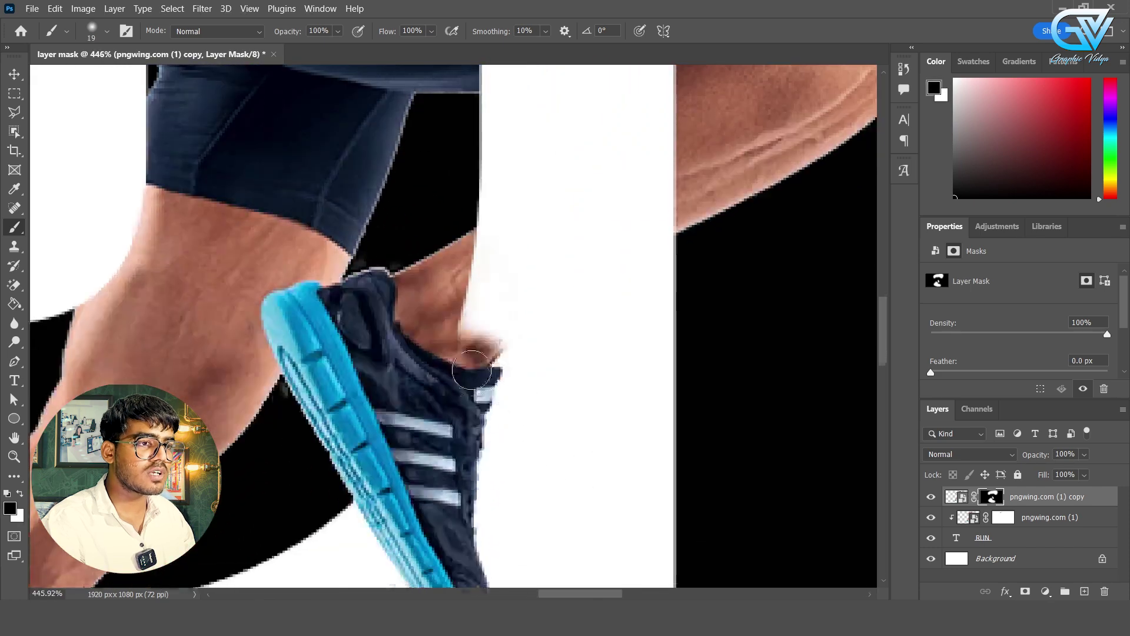
{"action": "key", "text": "x"}
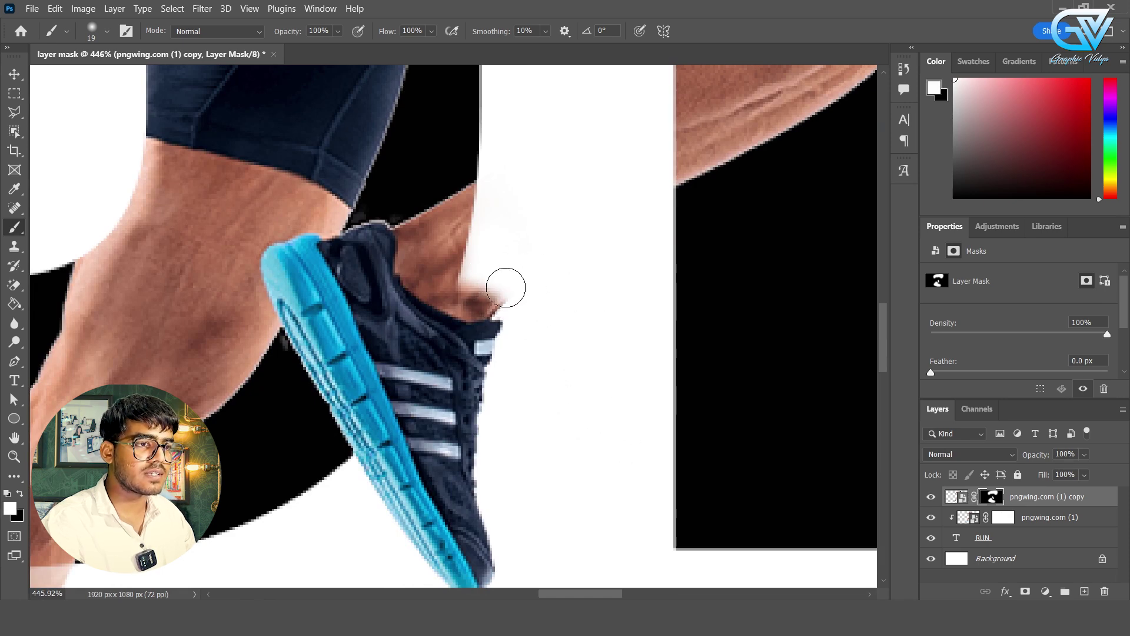
{"action": "mouse_move", "coordinate": [491, 294]}
{"action": "left_mouse_down"}
{"action": "mouse_move", "coordinate": [508, 276]}
{"action": "mouse_move", "coordinate": [481, 297]}
{"action": "mouse_move", "coordinate": [514, 303]}
{"action": "mouse_move", "coordinate": [470, 302]}
{"action": "left_mouse_up"}
{"action": "key", "text": "x"}
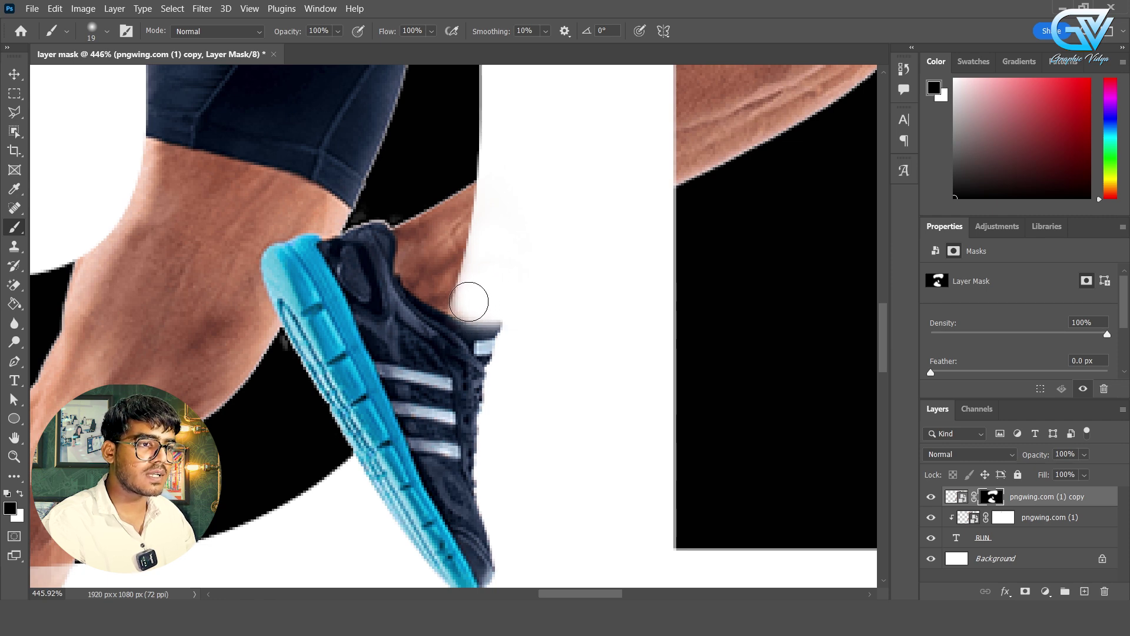
{"action": "key", "text": "ctrl+0"}
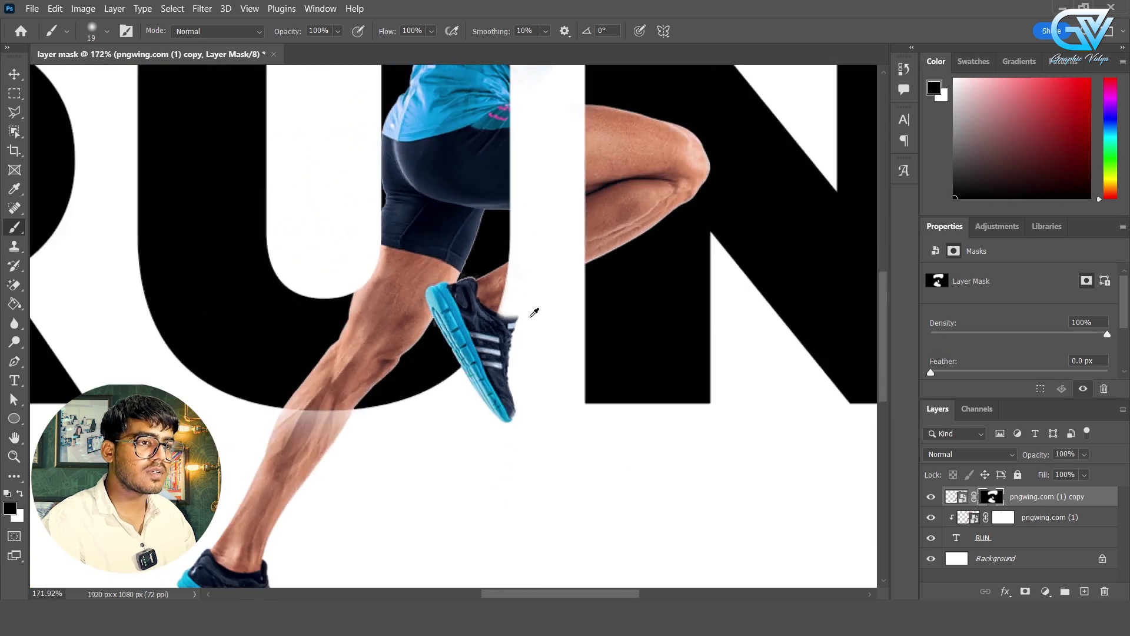
{"action": "scroll", "coordinate": [580, 338], "scroll_direction": "down", "scroll_amount": 7}
{"action": "scroll", "coordinate": [676, 326], "scroll_direction": "up", "scroll_amount": 1}
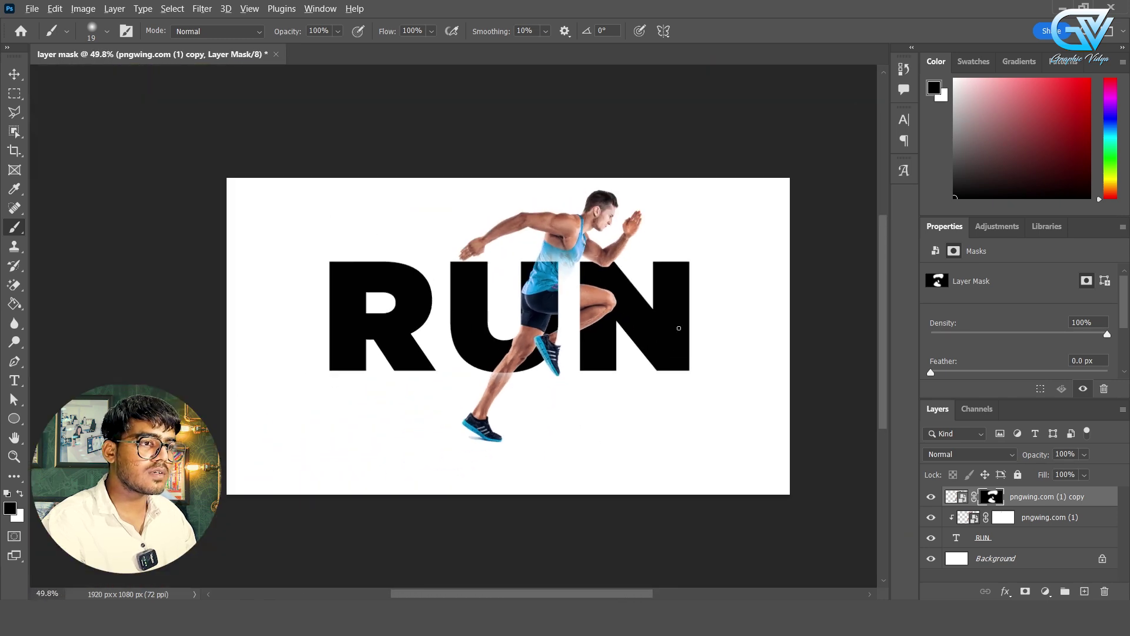
{"action": "scroll", "coordinate": [677, 327], "scroll_direction": "up", "scroll_amount": 3}
{"action": "scroll", "coordinate": [663, 332], "scroll_direction": "up", "scroll_amount": 2}
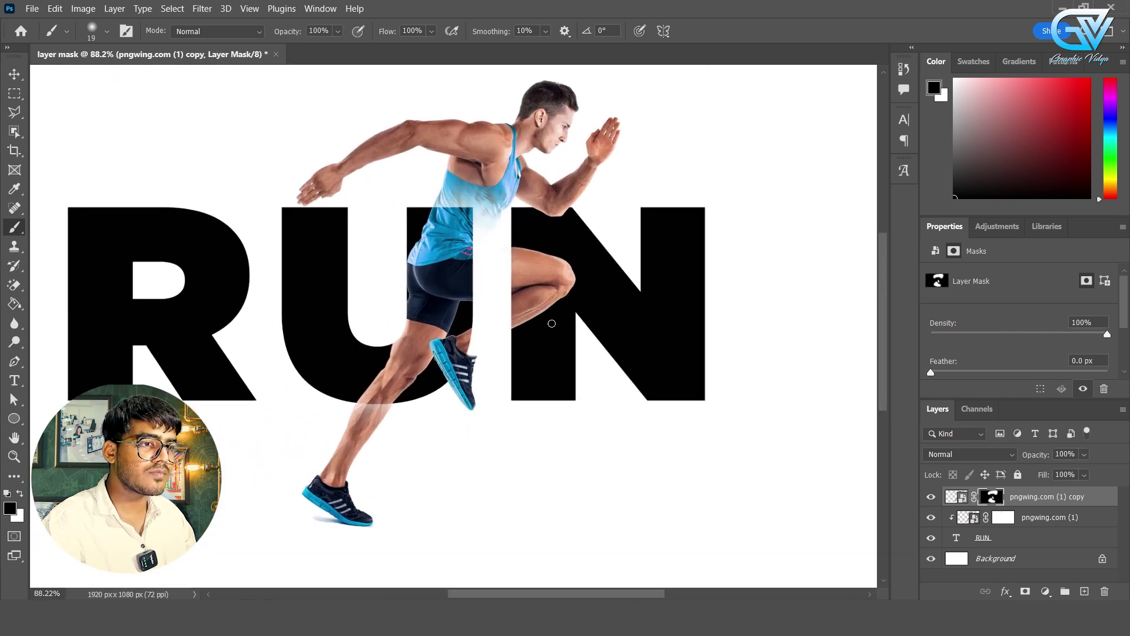
- Select both runner layers together, nudge them slightly left over the RUN text, and deselect them
{"action": "key", "text": "v"}
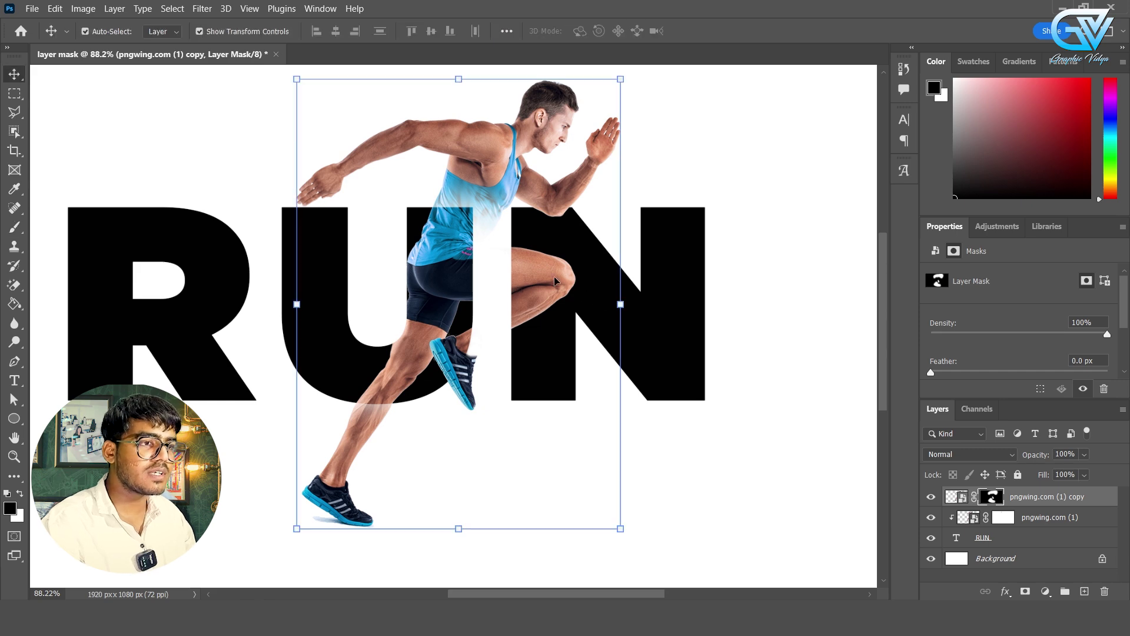
{"action": "left_click", "coordinate": [554, 278]}
{"action": "left_click", "coordinate": [1041, 497], "text": "ctrl"}
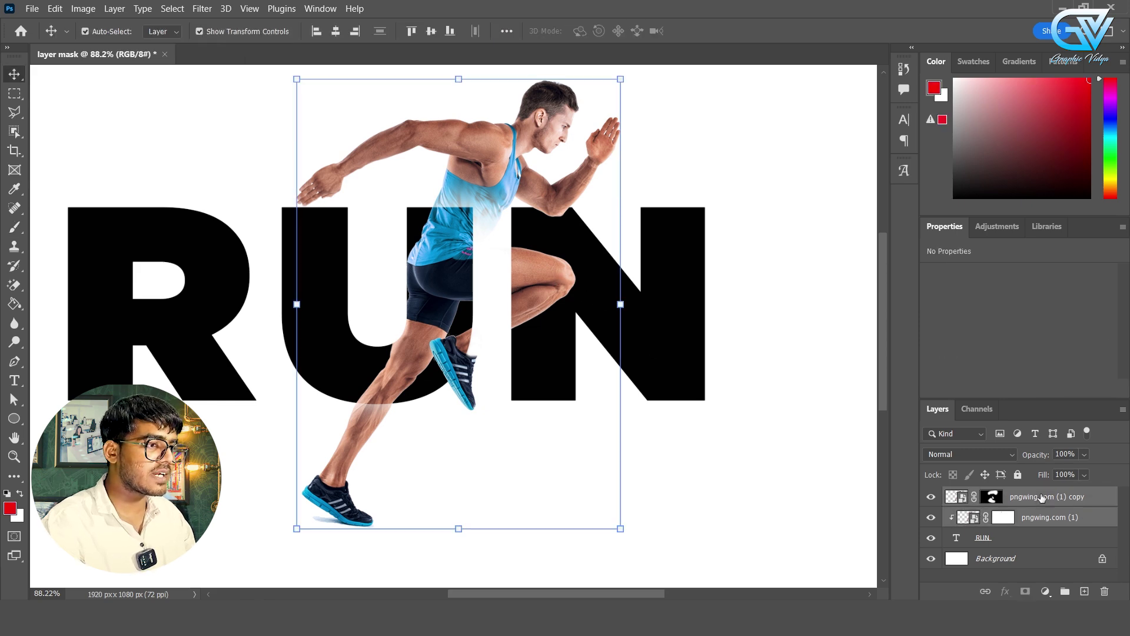
{"action": "key", "text": "Left"}
{"action": "key", "text": "Left"}
{"action": "key", "text": "Left"}
{"action": "key", "text": "Left"}
{"action": "key", "text": "Left"}
{"action": "key", "text": "Left"}
{"action": "key", "text": "Left"}
{"action": "key", "text": "Left"}
{"action": "key", "text": "Left"}
{"action": "key", "text": "Left"}
{"action": "key", "text": "Left"}
{"action": "key", "text": "Left"}
{"action": "key", "text": "Left"}
{"action": "key", "text": "Left"}
{"action": "key", "text": "Left"}
{"action": "key", "text": "Left"}
{"action": "key", "text": "Left"}
{"action": "key", "text": "Left"}
{"action": "key", "text": "Left"}
{"action": "key", "text": "Left"}
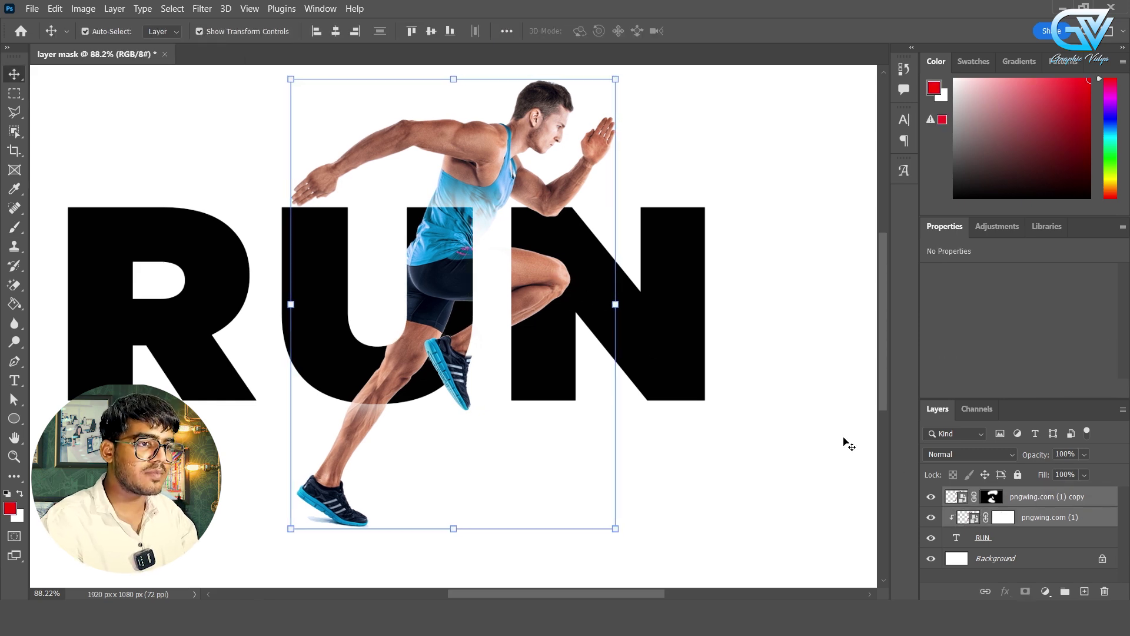
{"action": "key", "text": "Left"}
{"action": "key", "text": "Left"}
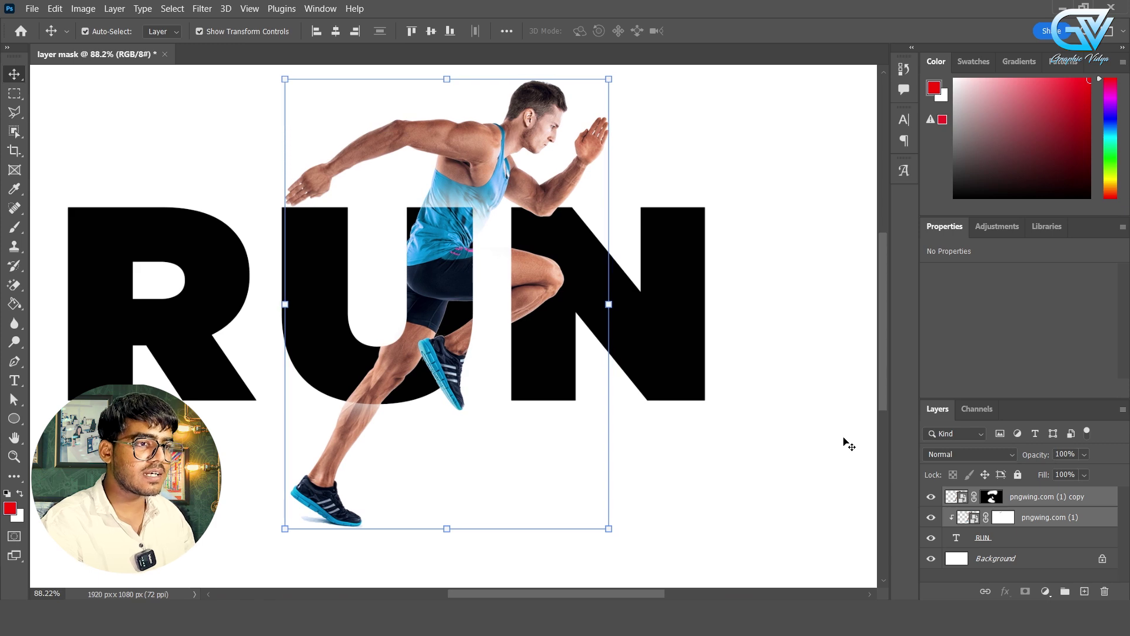
{"action": "left_click", "coordinate": [728, 346]}
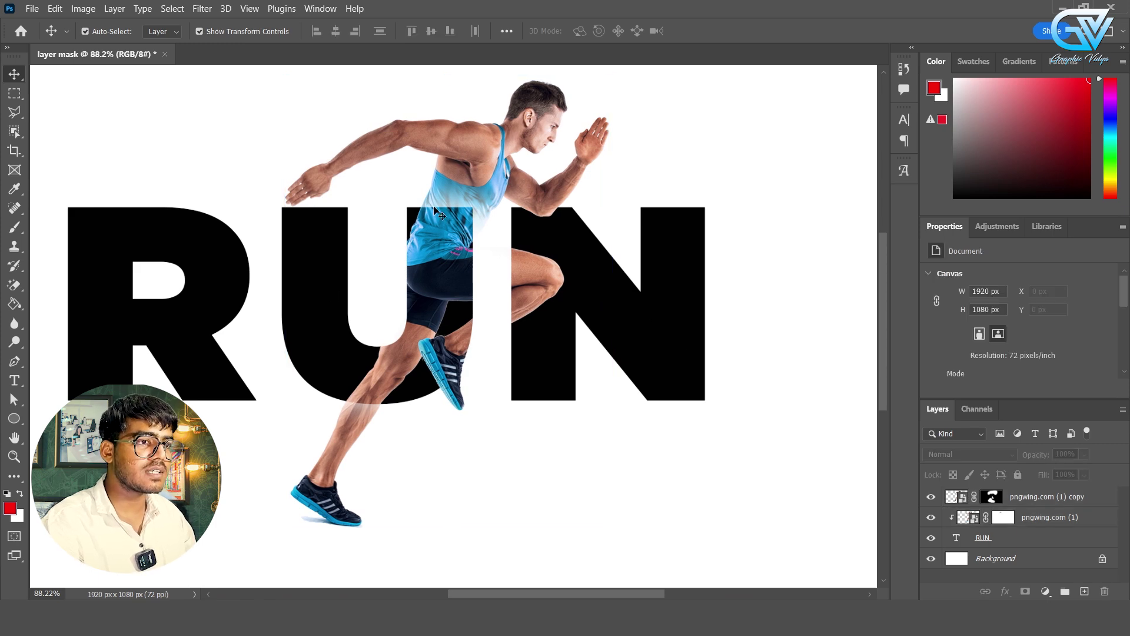
- Reset the default colors and paint white on the runner copy's mask with a 177 px soft brush to reveal the faded chest area
{"action": "scroll", "coordinate": [435, 227], "scroll_direction": "up", "scroll_amount": 4}
{"action": "scroll", "coordinate": [503, 219], "scroll_direction": "down", "scroll_amount": 4}
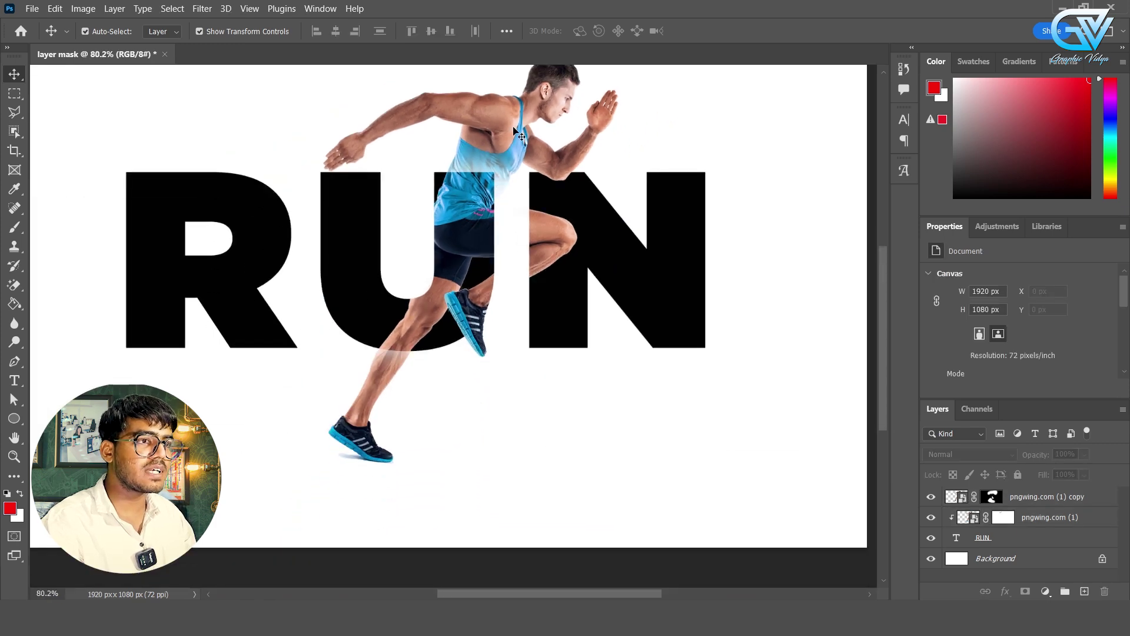
{"action": "left_click", "coordinate": [503, 178]}
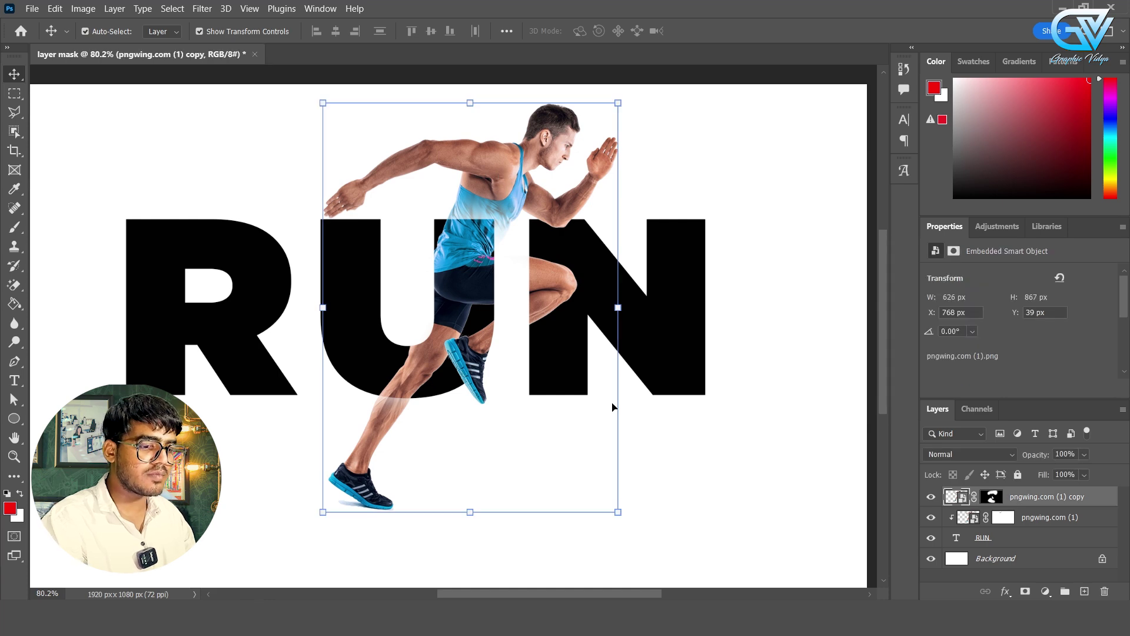
{"action": "key", "text": "b"}
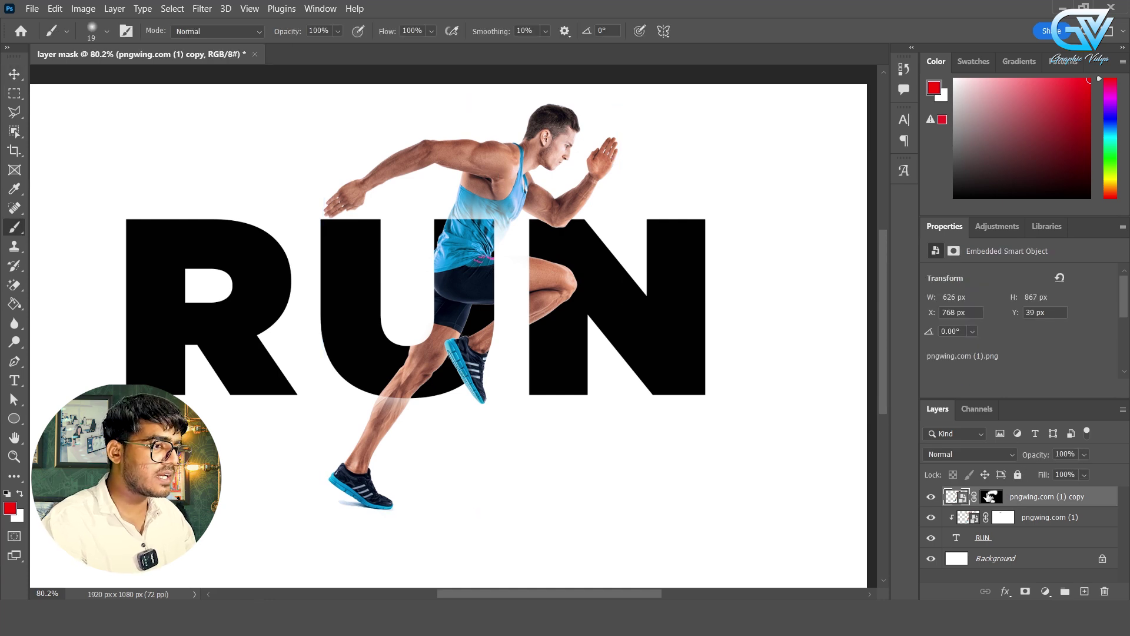
{"action": "left_click", "coordinate": [991, 496]}
{"action": "key", "text": "d"}
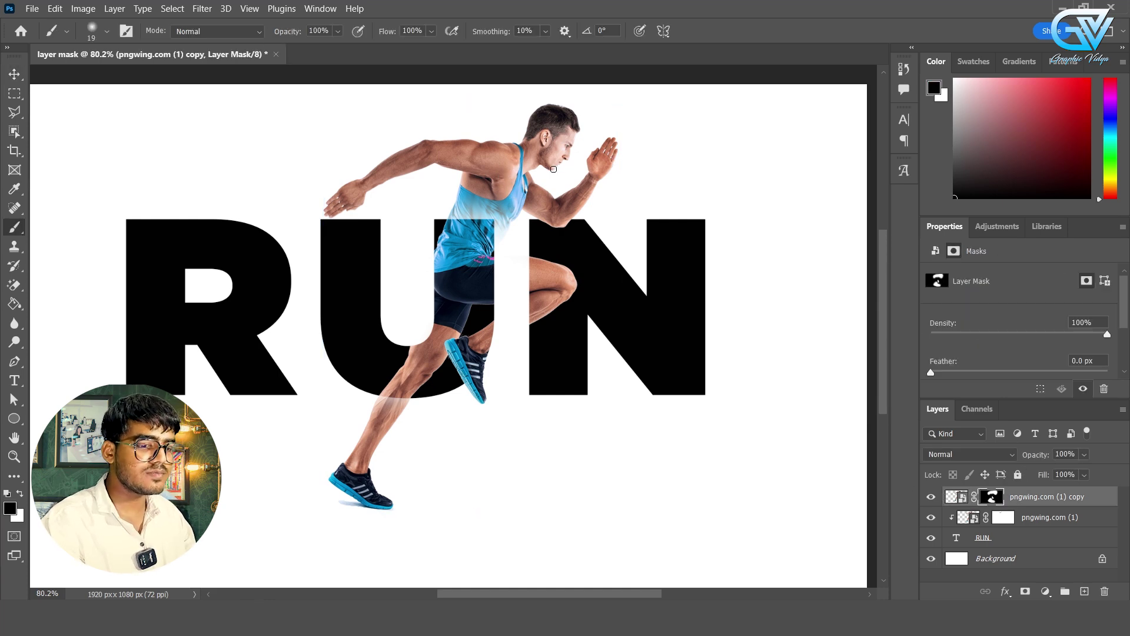
{"action": "mouse_move", "coordinate": [557, 169]}
{"action": "left_mouse_down"}
{"action": "mouse_move", "coordinate": [606, 175]}
{"action": "mouse_move", "coordinate": [517, 166]}
{"action": "mouse_move", "coordinate": [572, 145]}
{"action": "mouse_move", "coordinate": [559, 151]}
{"action": "mouse_move", "coordinate": [575, 155]}
{"action": "mouse_move", "coordinate": [562, 163]}
{"action": "mouse_move", "coordinate": [398, 154]}
{"action": "mouse_move", "coordinate": [465, 154]}
{"action": "mouse_move", "coordinate": [506, 137]}
{"action": "mouse_move", "coordinate": [322, 159]}
{"action": "mouse_move", "coordinate": [378, 178]}
{"action": "mouse_move", "coordinate": [468, 152]}
{"action": "mouse_move", "coordinate": [610, 143]}
{"action": "mouse_move", "coordinate": [607, 157]}
{"action": "mouse_move", "coordinate": [442, 171]}
{"action": "mouse_move", "coordinate": [511, 193]}
{"action": "left_mouse_up"}
{"action": "key", "text": "x"}
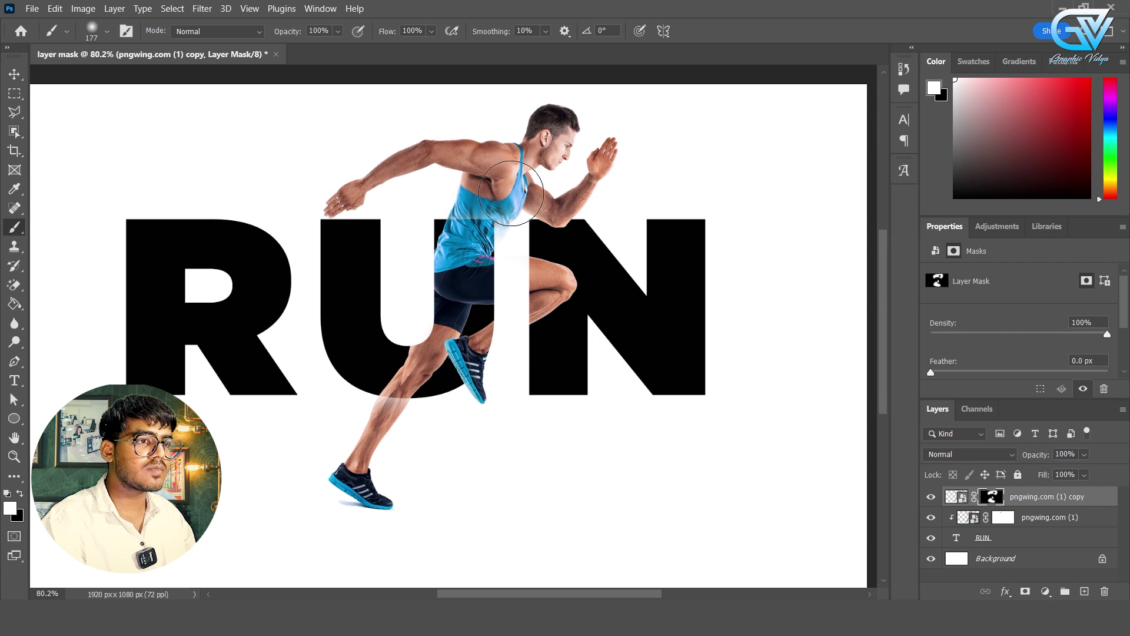
- Paint black on the copy's mask with a 44 px brush to hide the shirt spilling into the gap between U and N
{"action": "scroll", "coordinate": [575, 295], "scroll_direction": "up", "scroll_amount": 5}
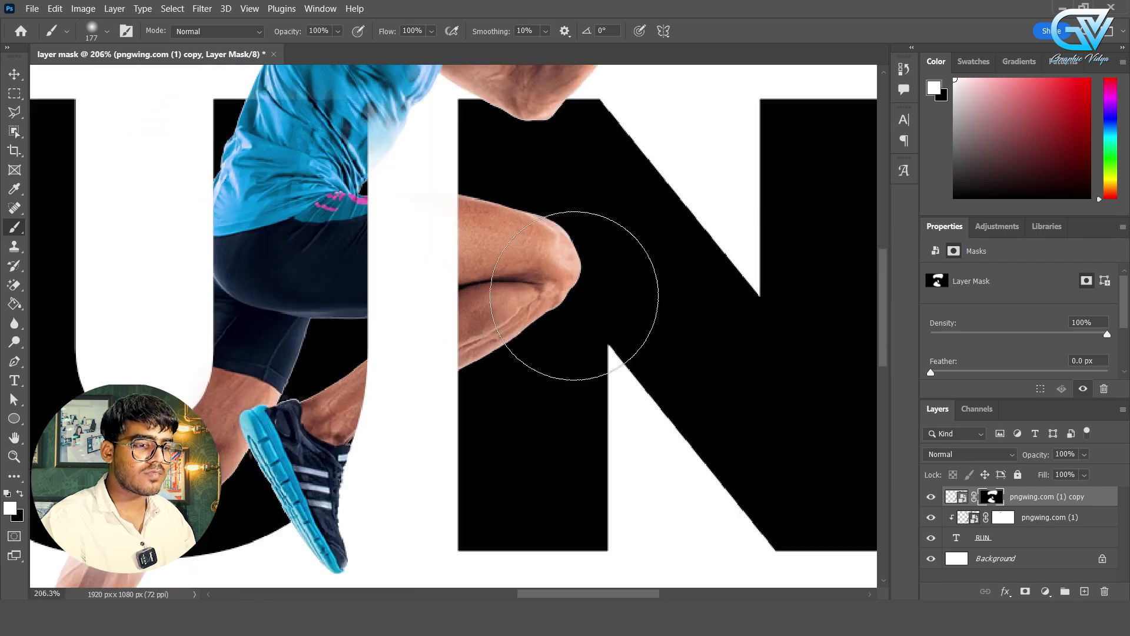
{"action": "key", "text": "x"}
{"action": "mouse_move", "coordinate": [472, 186]}
{"action": "left_mouse_down"}
{"action": "mouse_move", "coordinate": [388, 167]}
{"action": "mouse_move", "coordinate": [394, 131]}
{"action": "mouse_move", "coordinate": [408, 133]}
{"action": "mouse_move", "coordinate": [407, 156]}
{"action": "mouse_move", "coordinate": [412, 145]}
{"action": "mouse_move", "coordinate": [388, 146]}
{"action": "mouse_move", "coordinate": [399, 116]}
{"action": "left_mouse_up"}
{"action": "scroll", "coordinate": [396, 154], "scroll_direction": "down", "scroll_amount": 5}
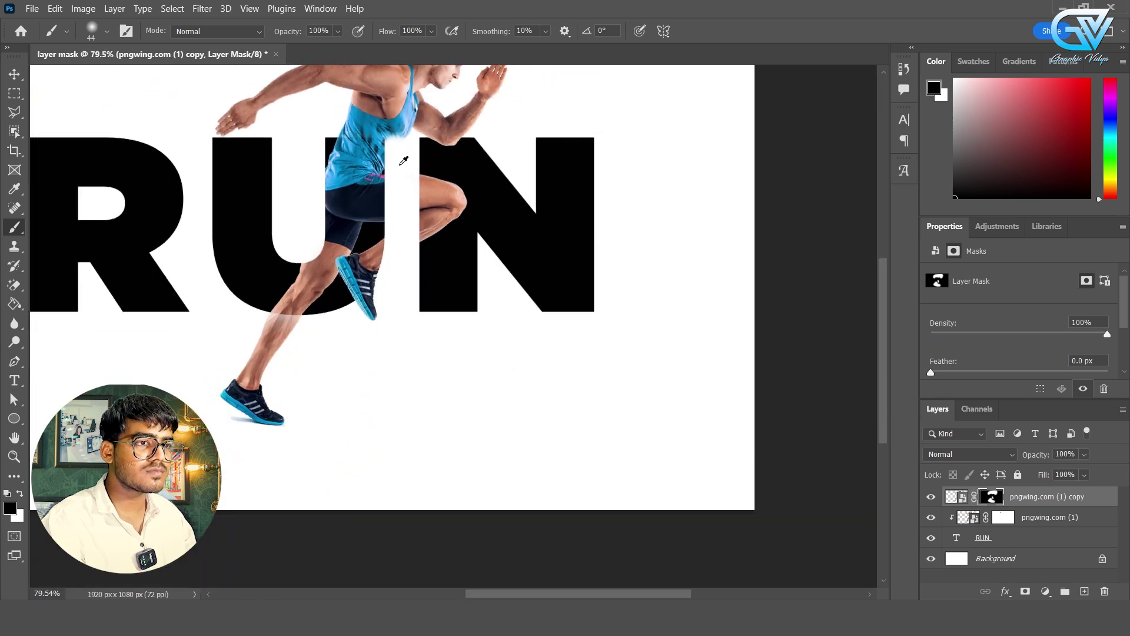
{"action": "scroll", "coordinate": [409, 170], "scroll_direction": "down", "scroll_amount": 1}
{"action": "scroll", "coordinate": [412, 162], "scroll_direction": "up", "scroll_amount": 4}
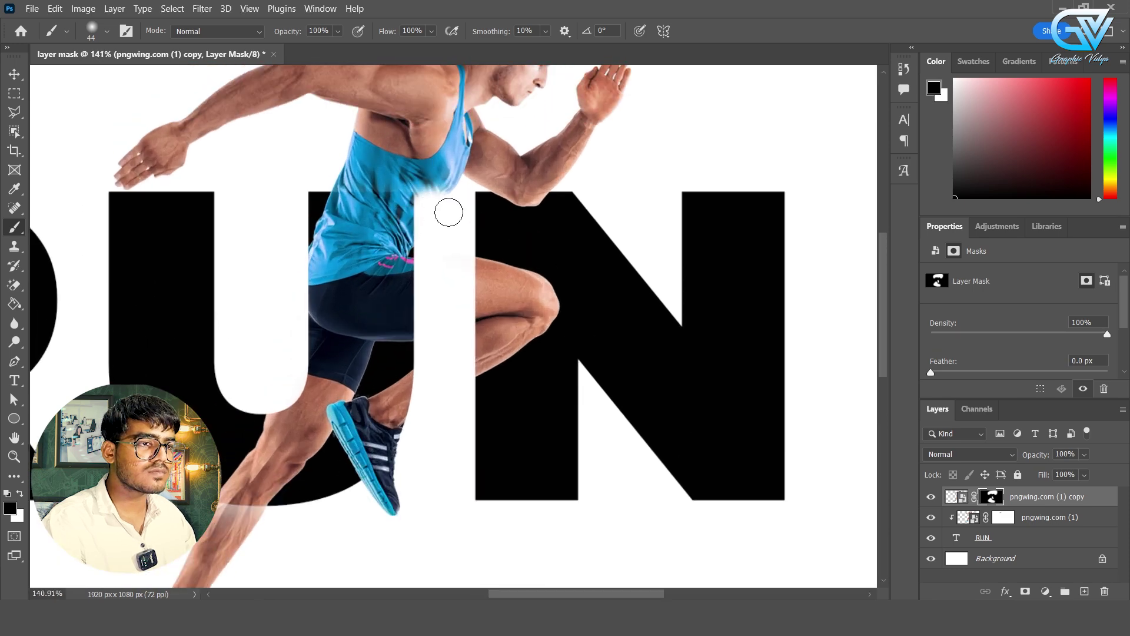
{"action": "scroll", "coordinate": [449, 212], "scroll_direction": "down", "scroll_amount": 5}
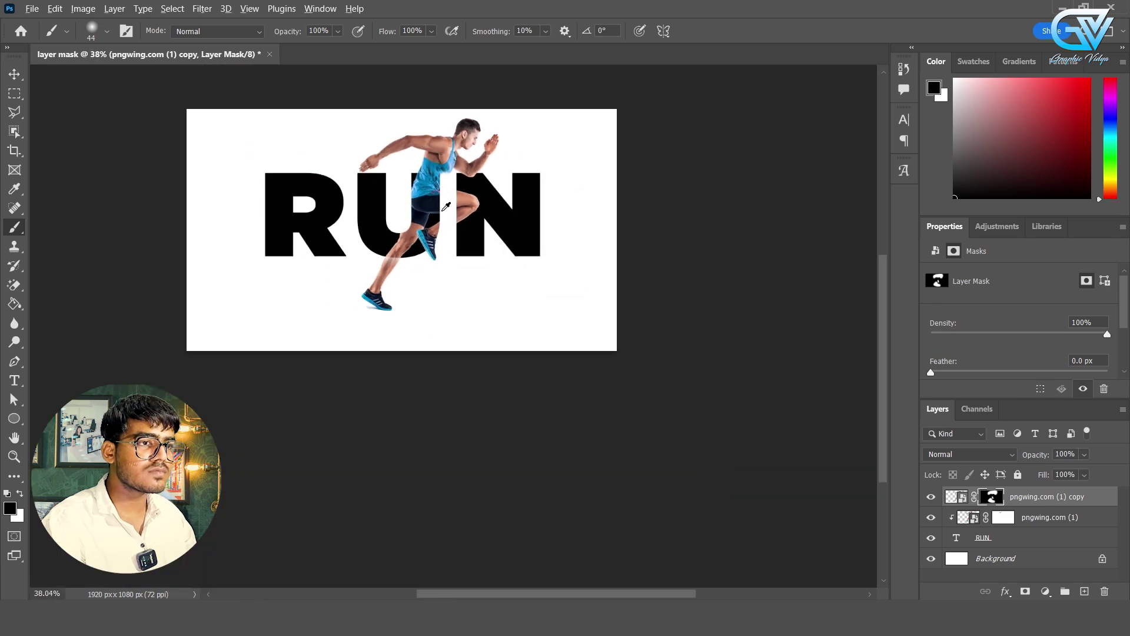
{"action": "scroll", "coordinate": [447, 206], "scroll_direction": "up", "scroll_amount": 2}
{"action": "scroll", "coordinate": [446, 209], "scroll_direction": "up", "scroll_amount": 7}
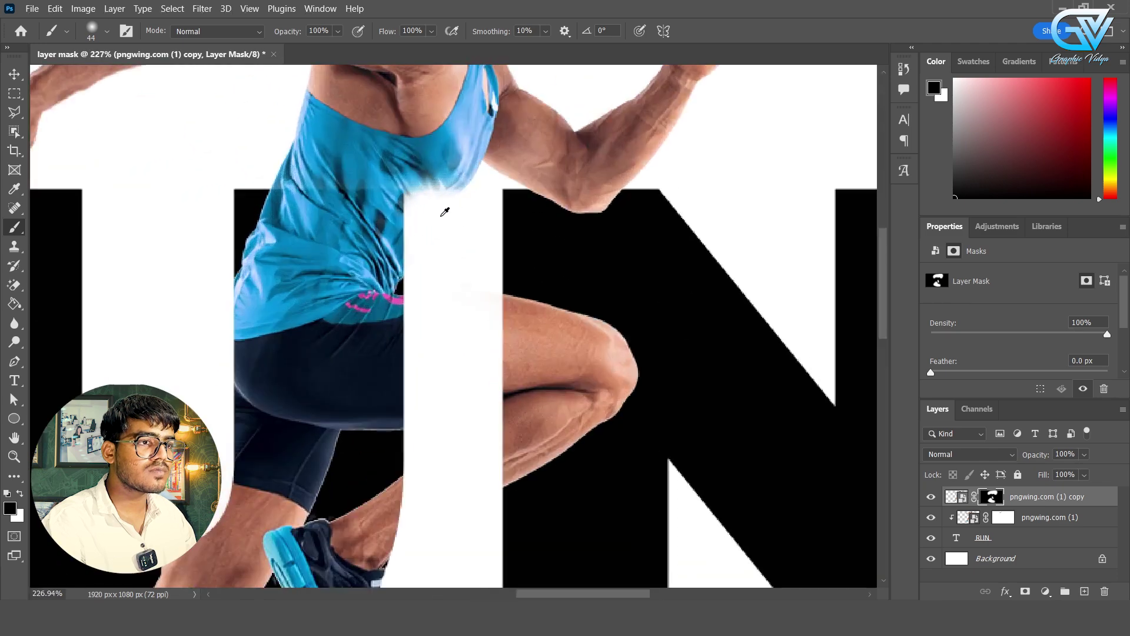
{"action": "mouse_move", "coordinate": [437, 213]}
{"action": "left_mouse_down"}
{"action": "mouse_move", "coordinate": [421, 217]}
{"action": "mouse_move", "coordinate": [451, 218]}
{"action": "left_mouse_up"}
{"action": "scroll", "coordinate": [449, 222], "scroll_direction": "down", "scroll_amount": 1}
{"action": "scroll", "coordinate": [452, 219], "scroll_direction": "down", "scroll_amount": 10}
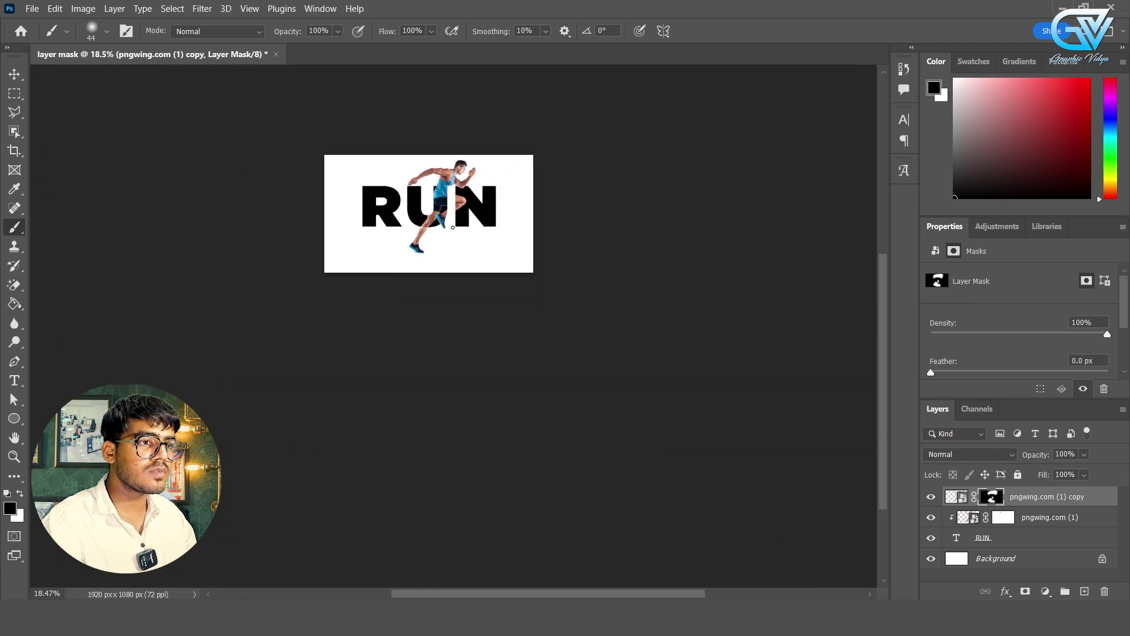
{"action": "scroll", "coordinate": [400, 184], "scroll_direction": "up", "scroll_amount": 3}
{"action": "scroll", "coordinate": [471, 195], "scroll_direction": "up", "scroll_amount": 3}
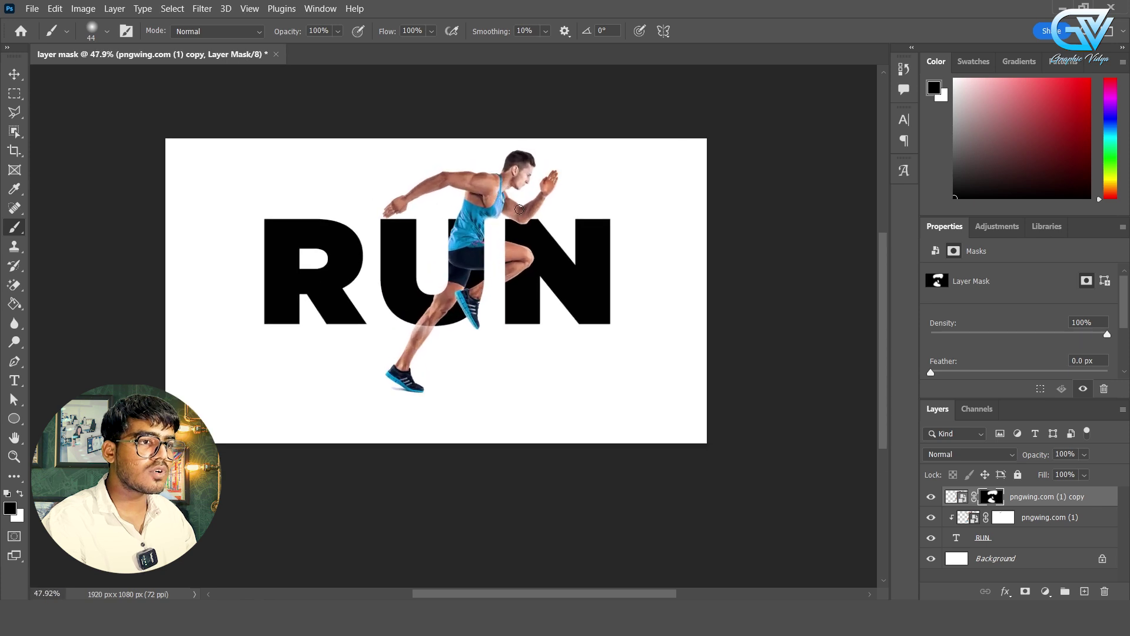
{"action": "scroll", "coordinate": [519, 198], "scroll_direction": "up", "scroll_amount": 3}
{"action": "scroll", "coordinate": [519, 198], "scroll_direction": "down", "scroll_amount": 3}
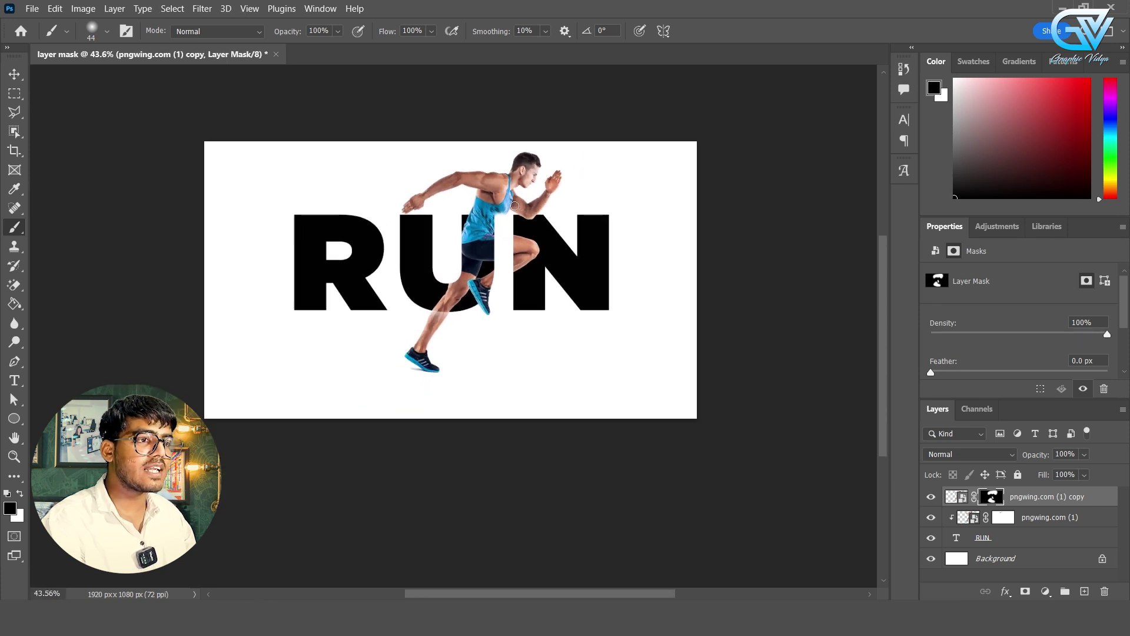
{"action": "scroll", "coordinate": [519, 195], "scroll_direction": "up", "scroll_amount": 2}
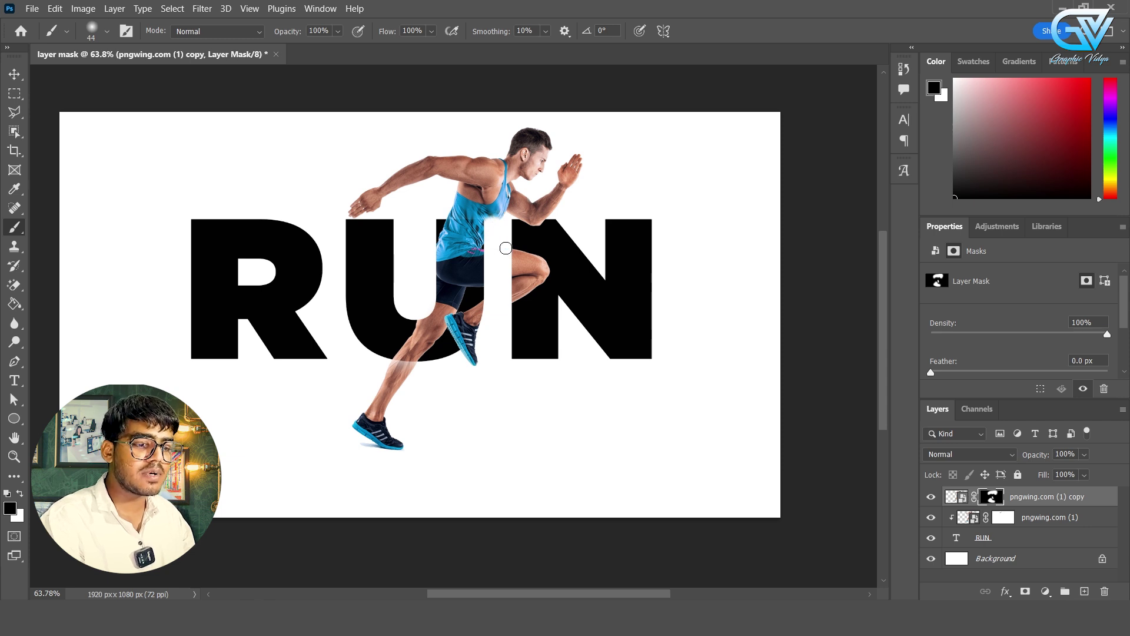
- Select both runner layers and nudge them left and slightly down across the RUN text
{"action": "key", "text": "v"}
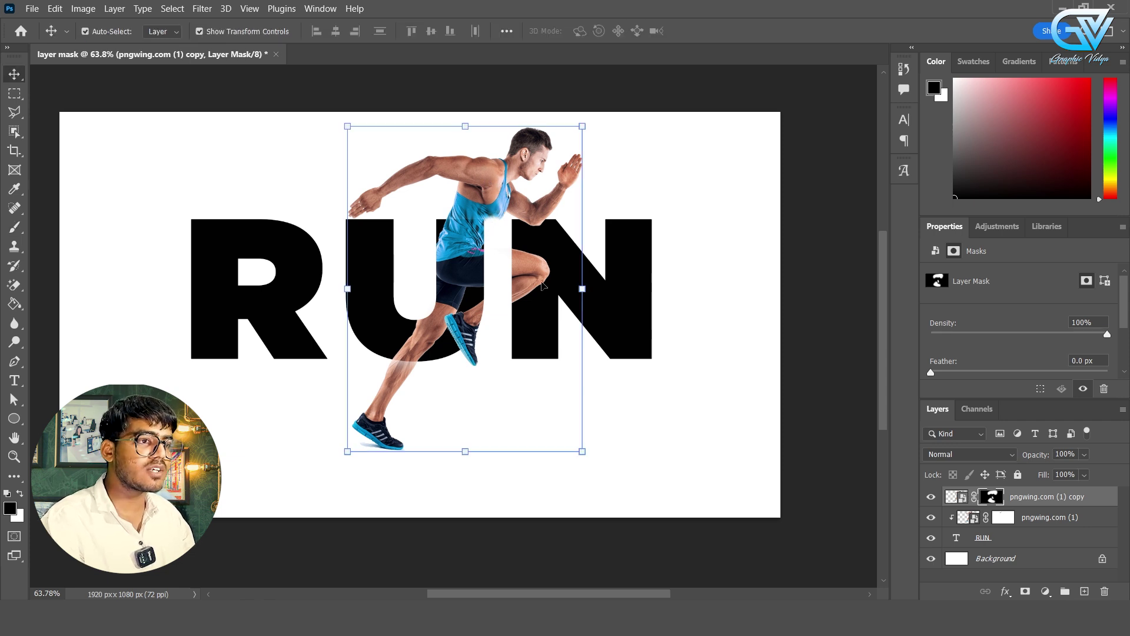
{"action": "left_click", "coordinate": [1042, 523]}
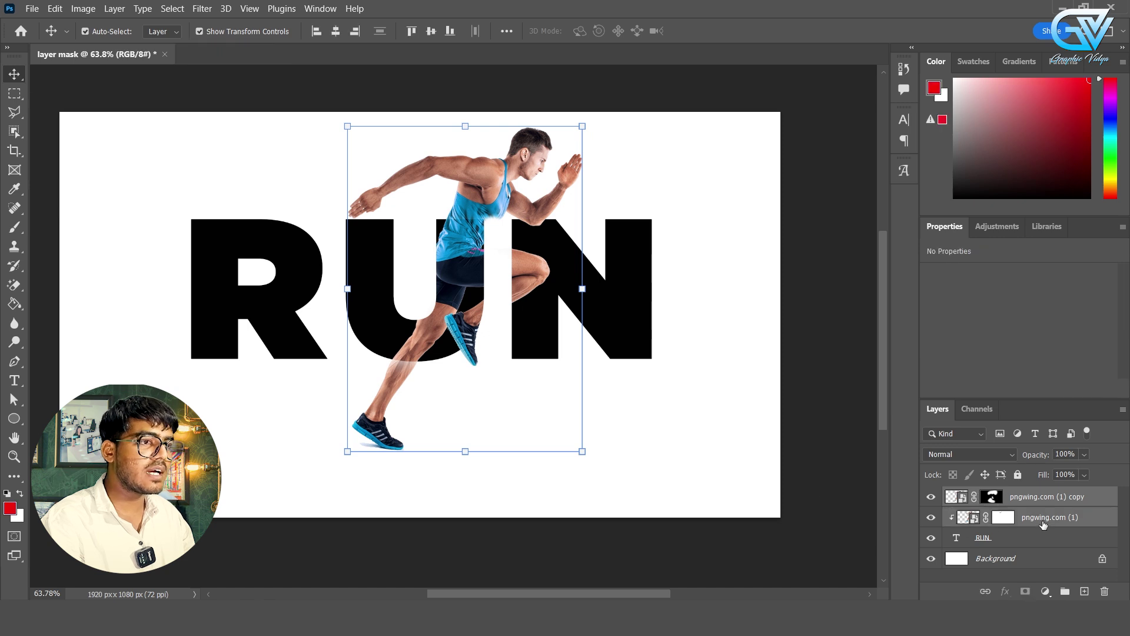
{"action": "key", "text": "Left"}
{"action": "key", "text": "Left"}
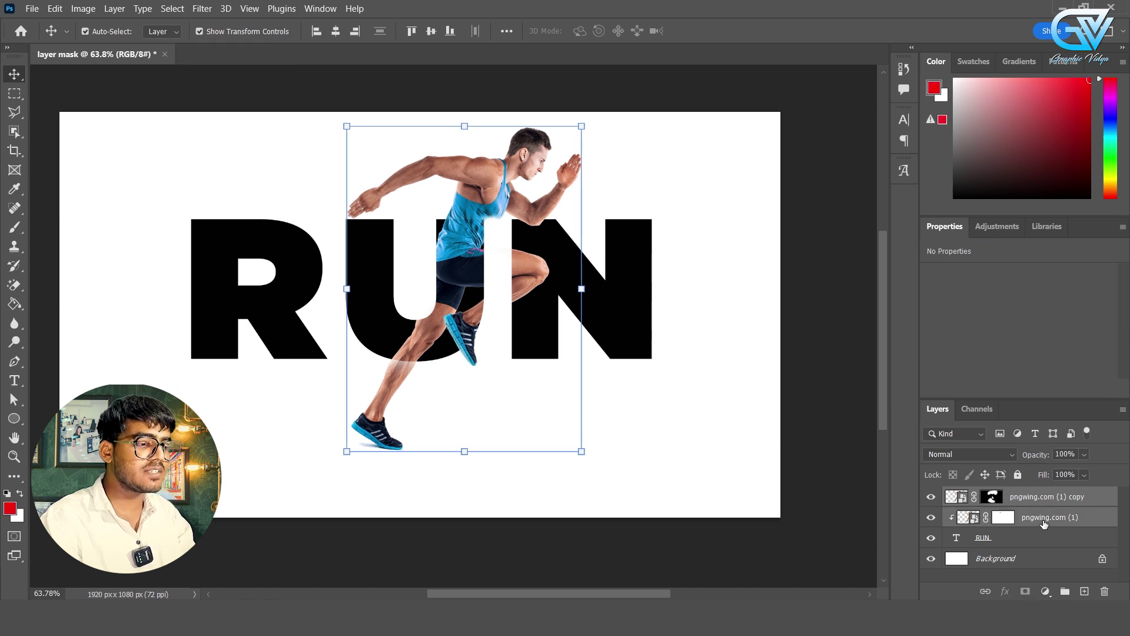
{"action": "key", "text": "Left"}
{"action": "key", "text": "Left"}
{"action": "key", "text": "Left"}
{"action": "key", "text": "Left"}
{"action": "key", "text": "Left"}
{"action": "key", "text": "Left"}
{"action": "key", "text": "Left"}
{"action": "key", "text": "Left"}
{"action": "key", "text": "Left"}
{"action": "key", "text": "Left"}
{"action": "key", "text": "Left"}
{"action": "key", "text": "Left"}
{"action": "key", "text": "Left"}
{"action": "key", "text": "Left"}
{"action": "key", "text": "Left"}
{"action": "key", "text": "Left"}
{"action": "key", "text": "Left"}
{"action": "key", "text": "Left"}
{"action": "key", "text": "Left"}
{"action": "key", "text": "Left"}
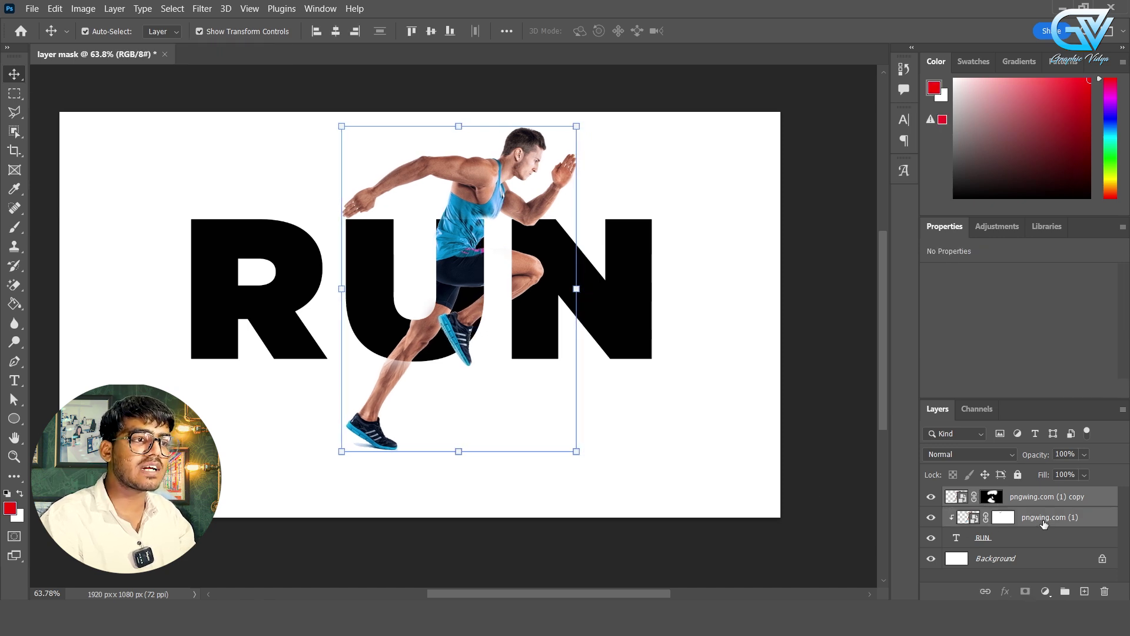
{"action": "key", "text": "Left"}
{"action": "key", "text": "Left"}
{"action": "key", "text": "Left"}
{"action": "key", "text": "Left"}
{"action": "key", "text": "Left"}
{"action": "key", "text": "Left"}
{"action": "key", "text": "Left"}
{"action": "key", "text": "Left"}
{"action": "key", "text": "Left"}
{"action": "key", "text": "Left"}
{"action": "key", "text": "Left"}
{"action": "key", "text": "Left"}
{"action": "key", "text": "Left"}
{"action": "key", "text": "Left"}
{"action": "key", "text": "Left"}
{"action": "key", "text": "Left"}
{"action": "key", "text": "Left"}
{"action": "key", "text": "Left"}
{"action": "key", "text": "Left"}
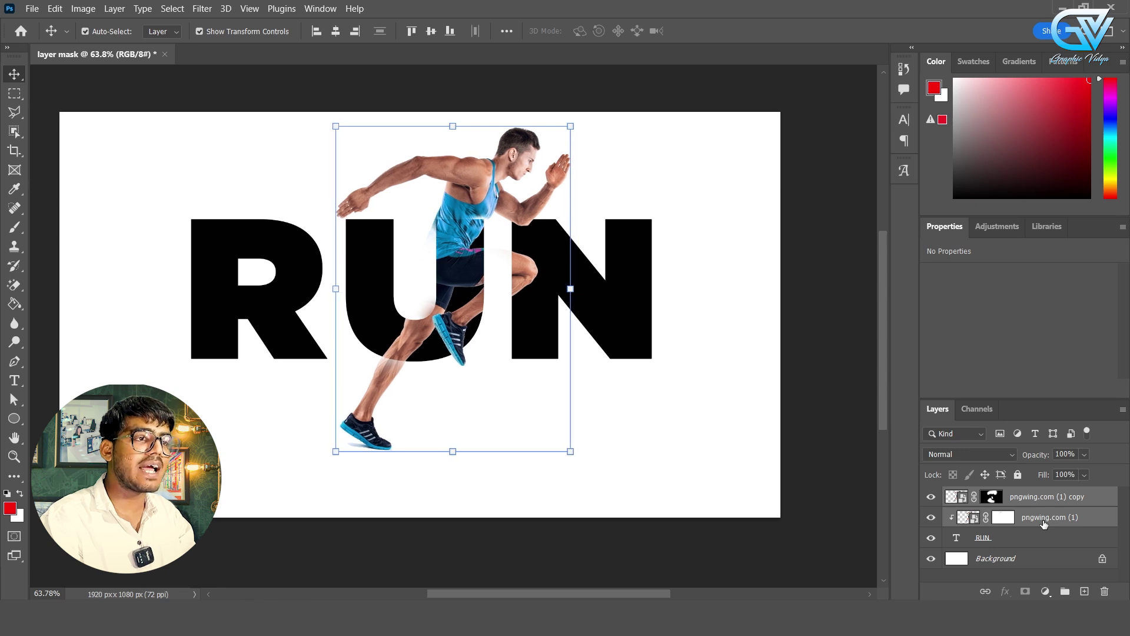
{"action": "key", "text": "Left"}
{"action": "key", "text": "Left"}
{"action": "key", "text": "Left"}
{"action": "key", "text": "Left"}
{"action": "key", "text": "Left"}
{"action": "key", "text": "Left"}
{"action": "key", "text": "Left"}
{"action": "key", "text": "Left"}
{"action": "key", "text": "Left"}
{"action": "key", "text": "Left"}
{"action": "key", "text": "Left"}
{"action": "key", "text": "Left"}
{"action": "key", "text": "Left"}
{"action": "key", "text": "Left"}
{"action": "key", "text": "Left"}
{"action": "key", "text": "Left"}
{"action": "key", "text": "Left"}
{"action": "key", "text": "Left"}
{"action": "key", "text": "Left"}
{"action": "key", "text": "Down"}
{"action": "key", "text": "Down"}
{"action": "key", "text": "Down"}
{"action": "key", "text": "Down"}
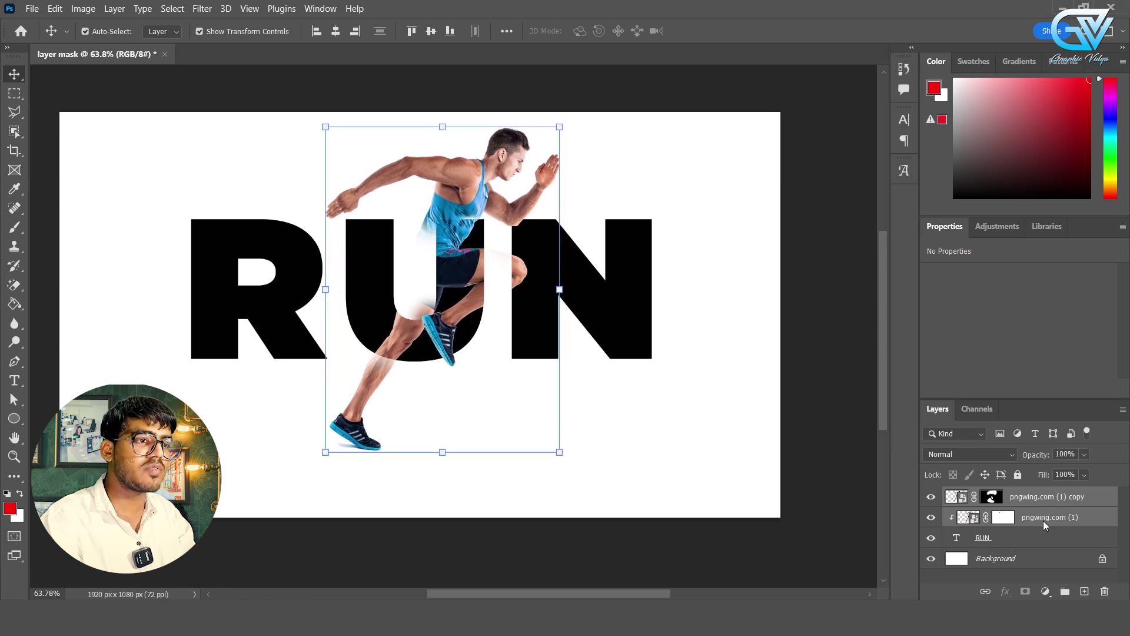
- Nudge both selected runner layers partway back to the right over the letters
{"action": "key", "text": "Right"}
{"action": "key", "text": "Right"}
{"action": "key", "text": "Right"}
{"action": "key", "text": "Right"}
{"action": "key", "text": "Right"}
{"action": "key", "text": "Right"}
{"action": "key", "text": "Right"}
{"action": "key", "text": "Right"}
{"action": "key", "text": "Right"}
{"action": "key", "text": "Right"}
{"action": "key", "text": "Right"}
{"action": "key", "text": "Right"}
{"action": "key", "text": "Right"}
{"action": "key", "text": "Right"}
{"action": "key", "text": "Right"}
{"action": "key", "text": "Right"}
{"action": "key", "text": "Right"}
{"action": "key", "text": "Right"}
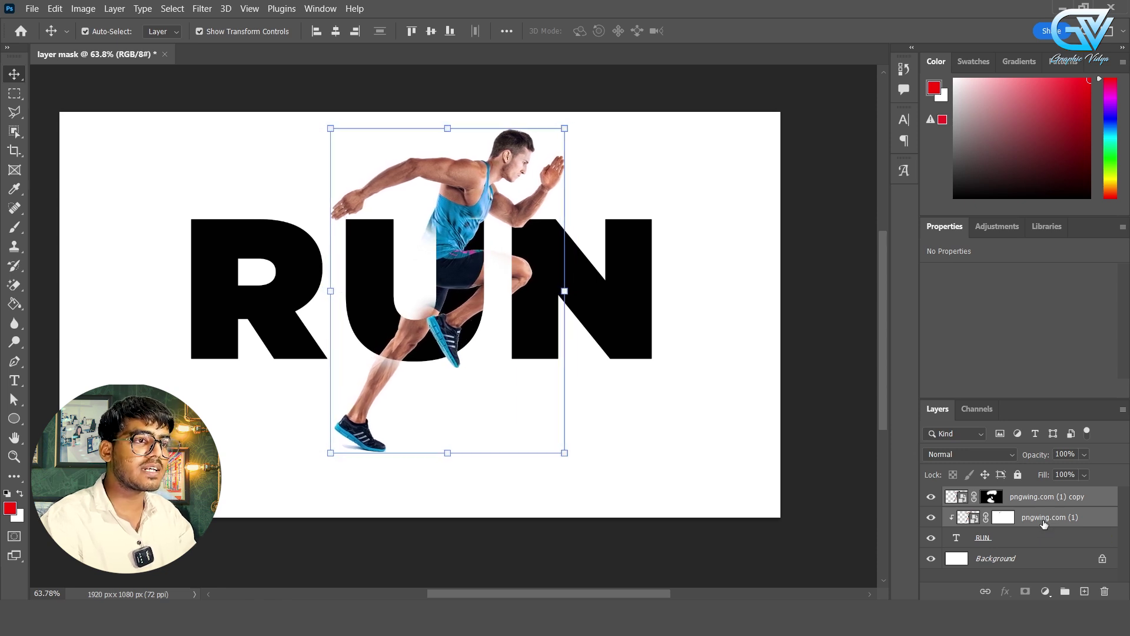
{"action": "key", "text": "Right"}
{"action": "key", "text": "Right"}
{"action": "key", "text": "Right"}
{"action": "key", "text": "Right"}
{"action": "key", "text": "Right"}
{"action": "key", "text": "Right"}
{"action": "key", "text": "Right"}
{"action": "key", "text": "Right"}
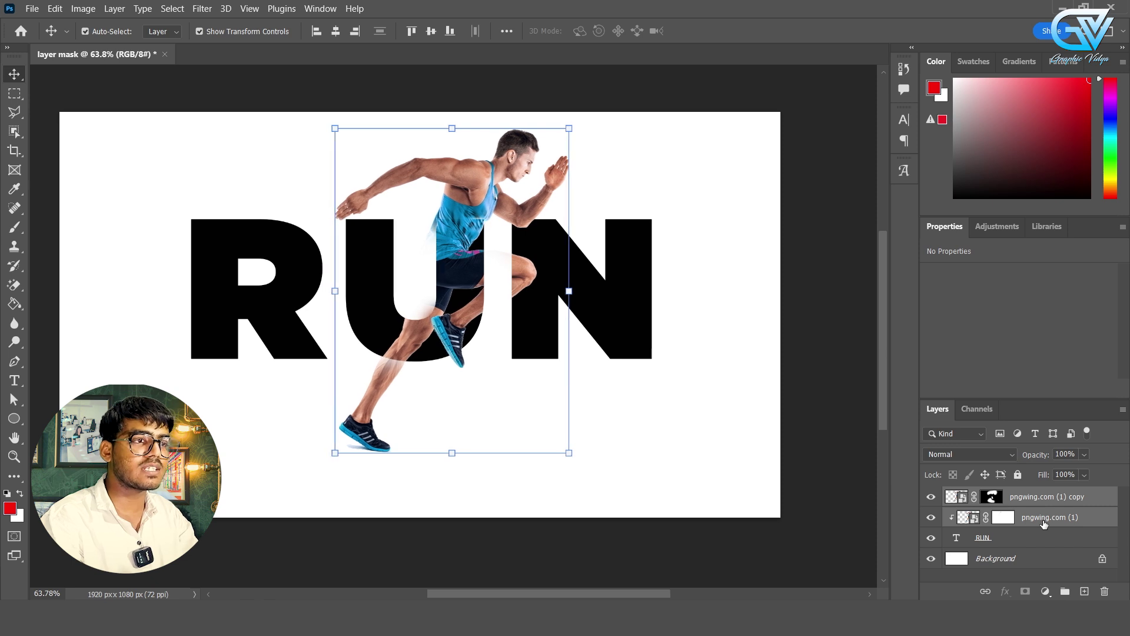
- Nudge both selected runner layers up and to the right over the RUN text
{"action": "key", "text": "Up"}
{"action": "key", "text": "Up"}
{"action": "key", "text": "Up"}
{"action": "key", "text": "Up"}
{"action": "key", "text": "Up"}
{"action": "key", "text": "Up"}
{"action": "key", "text": "Up"}
{"action": "key", "text": "Up"}
{"action": "key", "text": "Up"}
{"action": "key", "text": "Up"}
{"action": "key", "text": "Up"}
{"action": "key", "text": "Up"}
{"action": "key", "text": "Up"}
{"action": "key", "text": "Up"}
{"action": "key", "text": "Up"}
{"action": "key", "text": "Up"}
{"action": "key", "text": "Up"}
{"action": "key", "text": "Up"}
{"action": "key", "text": "Up"}
{"action": "key", "text": "Up"}
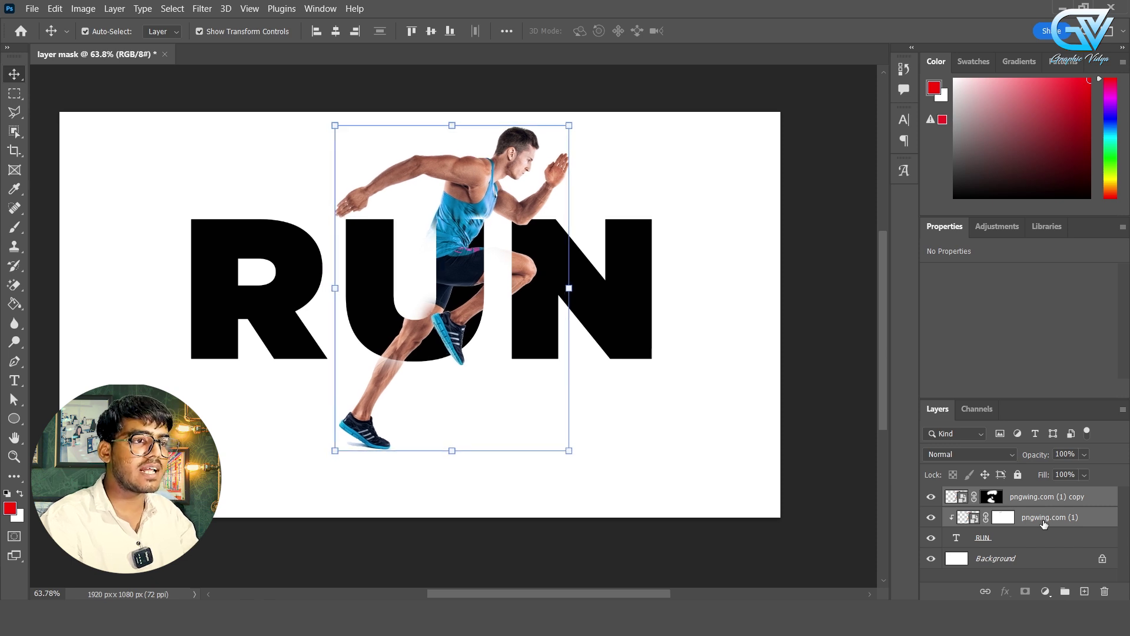
{"action": "key", "text": "Right"}
{"action": "key", "text": "Right"}
{"action": "key", "text": "Right"}
{"action": "key", "text": "Right"}
{"action": "key", "text": "Right"}
{"action": "key", "text": "Right"}
{"action": "key", "text": "Right"}
{"action": "key", "text": "Right"}
{"action": "key", "text": "Right"}
{"action": "key", "text": "Right"}
{"action": "key", "text": "Right"}
{"action": "key", "text": "Right"}
{"action": "key", "text": "Right"}
{"action": "key", "text": "Right"}
{"action": "key", "text": "Right"}
{"action": "key", "text": "Right"}
{"action": "key", "text": "Right"}
{"action": "key", "text": "Right"}
{"action": "key", "text": "Right"}
{"action": "key", "text": "Right"}
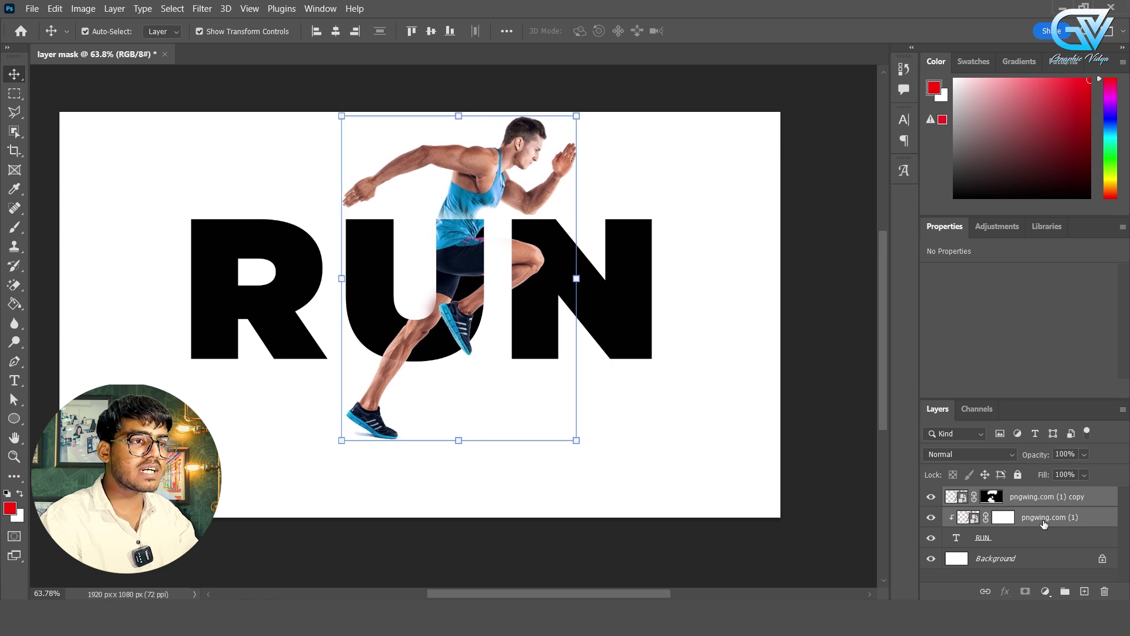
- Nudge both runner layers back down and to the left across the U and N
{"action": "key", "text": "Left"}
{"action": "key", "text": "Left"}
{"action": "key", "text": "Left"}
{"action": "key", "text": "Down"}
{"action": "key", "text": "Down"}
{"action": "key", "text": "Down"}
{"action": "key", "text": "Down"}
{"action": "key", "text": "Down"}
{"action": "key", "text": "Down"}
{"action": "key", "text": "Down"}
{"action": "key", "text": "Down"}
{"action": "key", "text": "Down"}
{"action": "key", "text": "Down"}
{"action": "key", "text": "Down"}
{"action": "key", "text": "Down"}
{"action": "key", "text": "Down"}
{"action": "key", "text": "Down"}
{"action": "key", "text": "Down"}
{"action": "key", "text": "Down"}
{"action": "key", "text": "Down"}
{"action": "key", "text": "Down"}
{"action": "key", "text": "Down"}
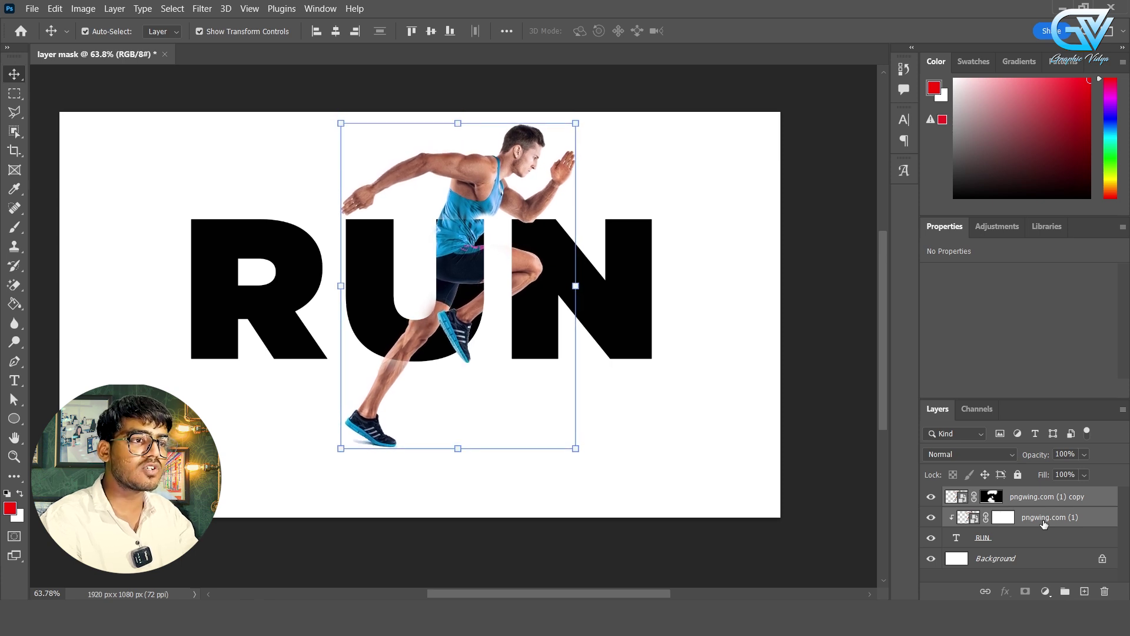
{"action": "key", "text": "Down"}
{"action": "key", "text": "Down"}
{"action": "key", "text": "Down"}
{"action": "key", "text": "Down"}
{"action": "key", "text": "Down"}
{"action": "key", "text": "Down"}
{"action": "key", "text": "Down"}
{"action": "key", "text": "Down"}
{"action": "key", "text": "Down"}
{"action": "key", "text": "Left"}
{"action": "key", "text": "Left"}
{"action": "key", "text": "Left"}
{"action": "key", "text": "Left"}
{"action": "key", "text": "Left"}
{"action": "key", "text": "Left"}
{"action": "key", "text": "Left"}
{"action": "key", "text": "Left"}
{"action": "key", "text": "Left"}
{"action": "key", "text": "Left"}
{"action": "key", "text": "Left"}
{"action": "key", "text": "Left"}
{"action": "key", "text": "Left"}
{"action": "key", "text": "Left"}
{"action": "key", "text": "Left"}
{"action": "key", "text": "Left"}
{"action": "key", "text": "Left"}
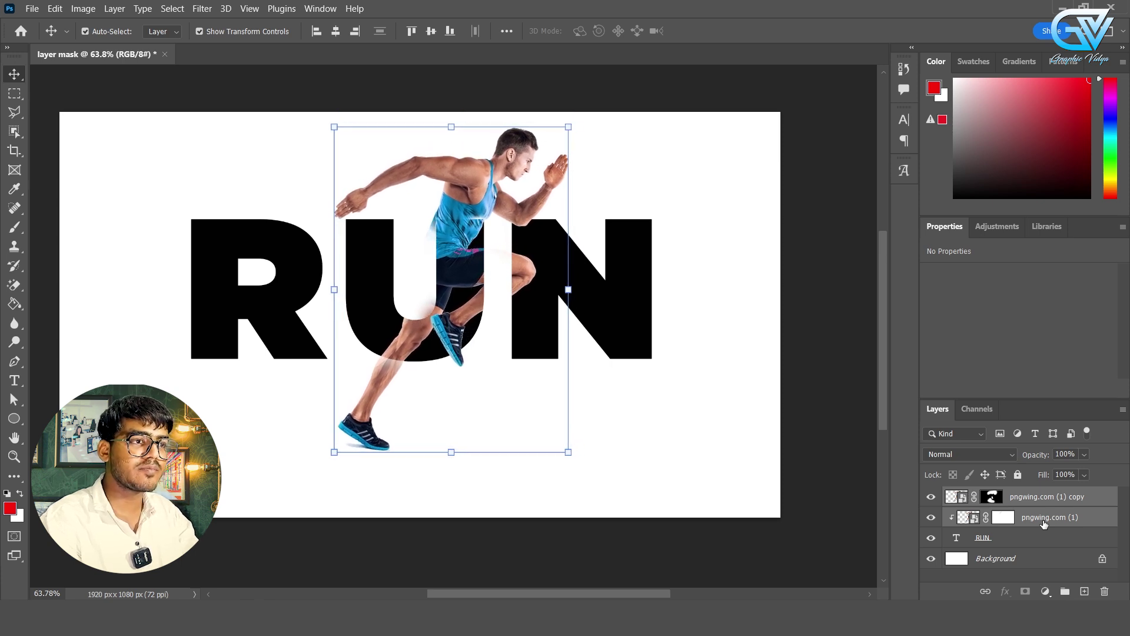
- Fine-tune the vertical position of both runner layers, settling them slightly lower over the letters, and deselect them
{"action": "key", "text": "Up"}
{"action": "key", "text": "Up"}
{"action": "key", "text": "Up"}
{"action": "key", "text": "Up"}
{"action": "key", "text": "Up"}
{"action": "key", "text": "Up"}
{"action": "key", "text": "Up"}
{"action": "key", "text": "Up"}
{"action": "key", "text": "Up"}
{"action": "key", "text": "Up"}
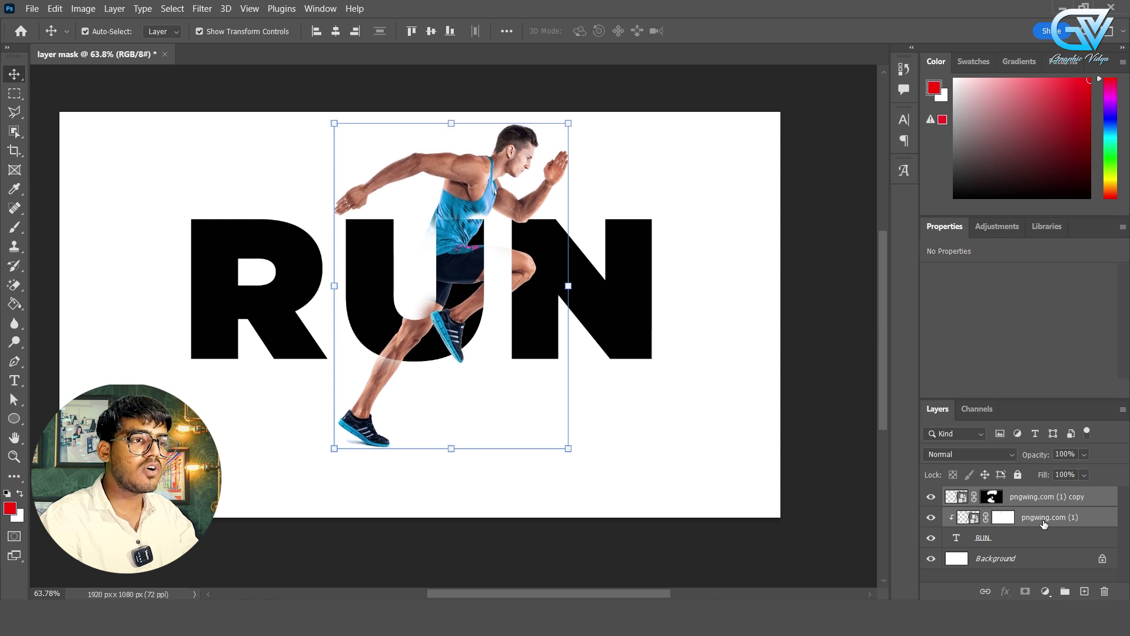
{"action": "key", "text": "Down"}
{"action": "key", "text": "Down"}
{"action": "key", "text": "Down"}
{"action": "key", "text": "Down"}
{"action": "key", "text": "Down"}
{"action": "key", "text": "Down"}
{"action": "key", "text": "Down"}
{"action": "key", "text": "Down"}
{"action": "key", "text": "Down"}
{"action": "key", "text": "Down"}
{"action": "key", "text": "Down"}
{"action": "key", "text": "Down"}
{"action": "key", "text": "Down"}
{"action": "key", "text": "Down"}
{"action": "key", "text": "Down"}
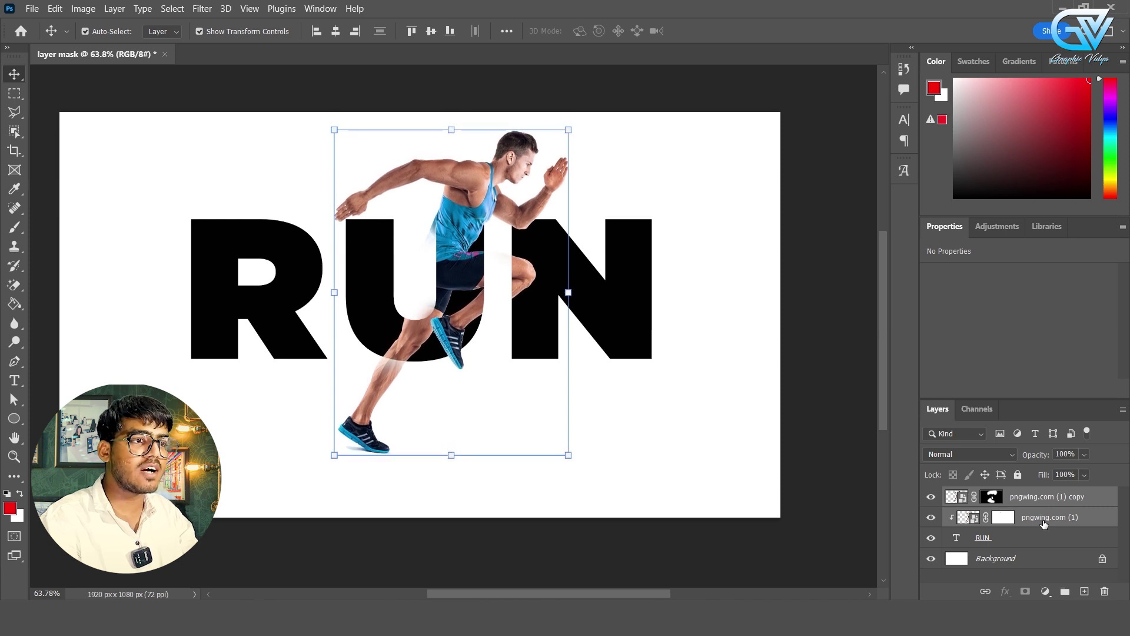
{"action": "key", "text": "Up"}
{"action": "key", "text": "Up"}
{"action": "key", "text": "Up"}
{"action": "key", "text": "Up"}
{"action": "key", "text": "Down"}
{"action": "key", "text": "Down"}
{"action": "key", "text": "Down"}
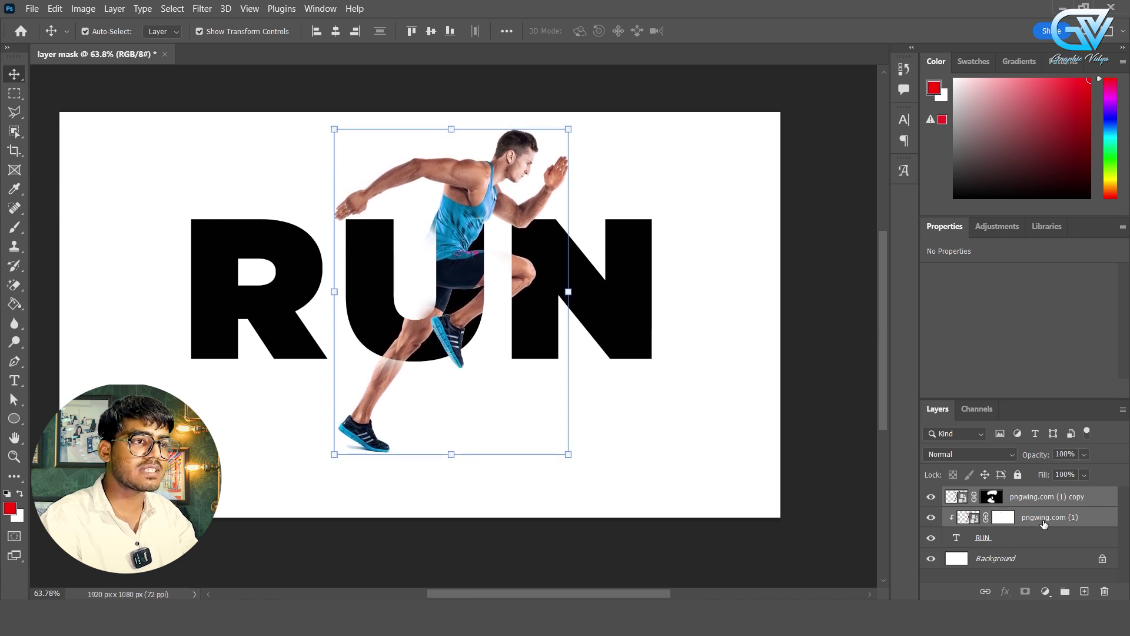
{"action": "key", "text": "Up"}
{"action": "key", "text": "Up"}
{"action": "key", "text": "Down"}
{"action": "key", "text": "Down"}
{"action": "key", "text": "Down"}
{"action": "key", "text": "Down"}
{"action": "key", "text": "Down"}
{"action": "key", "text": "Down"}
{"action": "key", "text": "Down"}
{"action": "key", "text": "Down"}
{"action": "key", "text": "Down"}
{"action": "key", "text": "Down"}
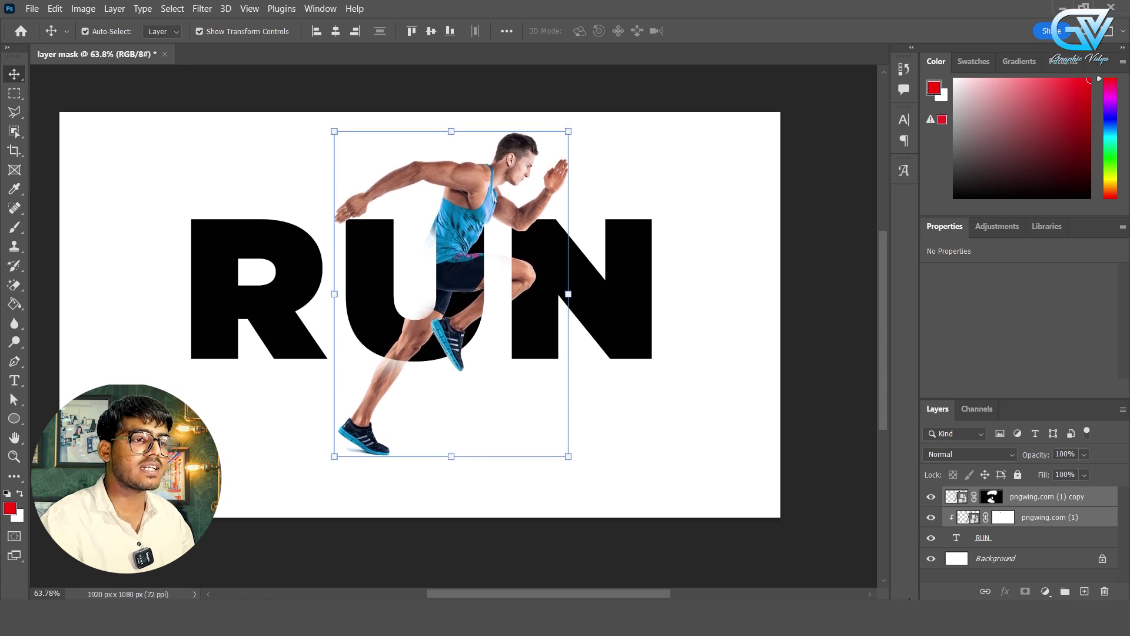
{"action": "left_click", "coordinate": [667, 400]}
{"action": "scroll", "coordinate": [504, 372], "scroll_direction": "down", "scroll_amount": 2}
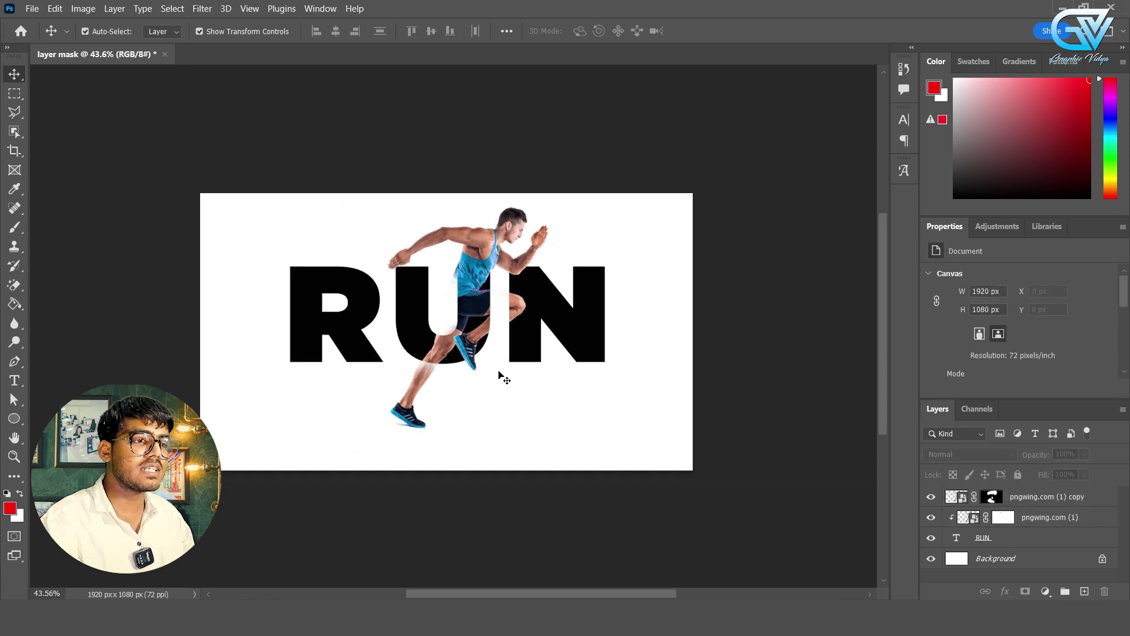
- Paint white on the runner copy's layer mask with a 44 px brush to reveal the faded leg at the U's lower edge
{"action": "left_click", "coordinate": [420, 388]}
{"action": "scroll", "coordinate": [418, 387], "scroll_direction": "up", "scroll_amount": 3}
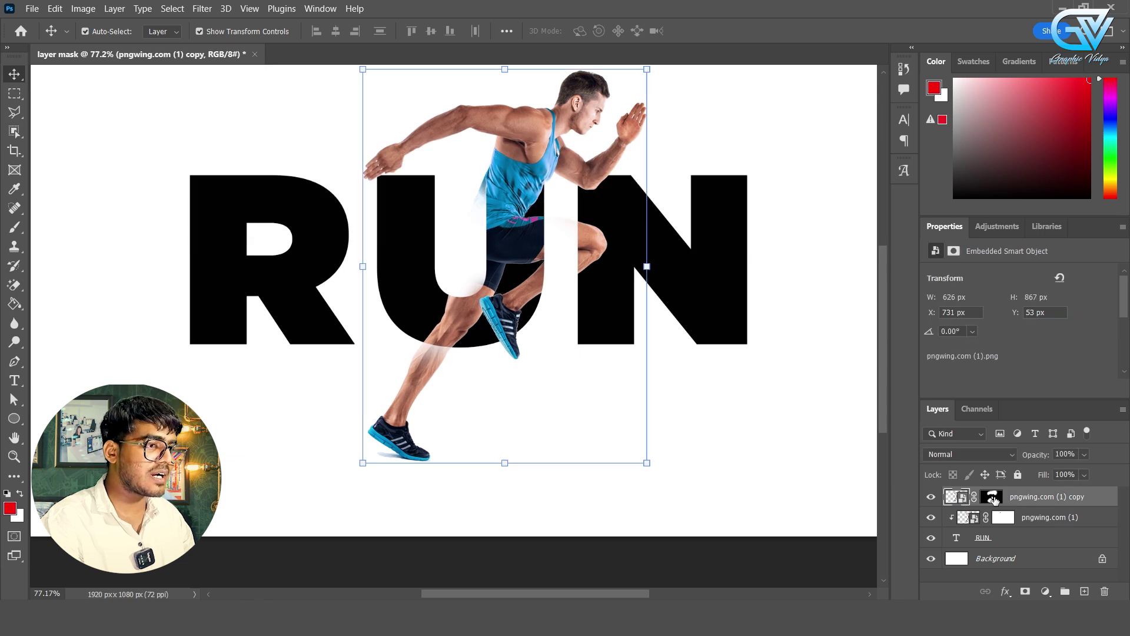
{"action": "left_click", "coordinate": [994, 500]}
{"action": "key", "text": "b"}
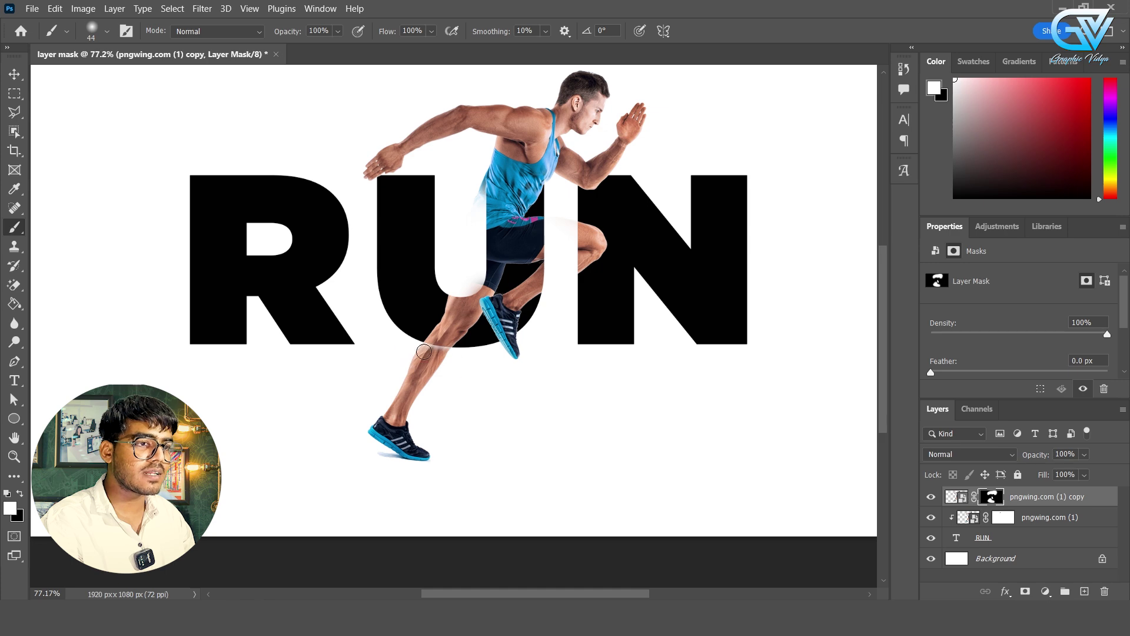
- Examine the whole runner and RUN composition at several magnifications to check how the figure emerges from the letters
{"action": "scroll", "coordinate": [455, 416], "scroll_direction": "down", "scroll_amount": 2, "text": "alt"}
{"action": "scroll", "coordinate": [454, 416], "scroll_direction": "down", "scroll_amount": 2, "text": "alt"}
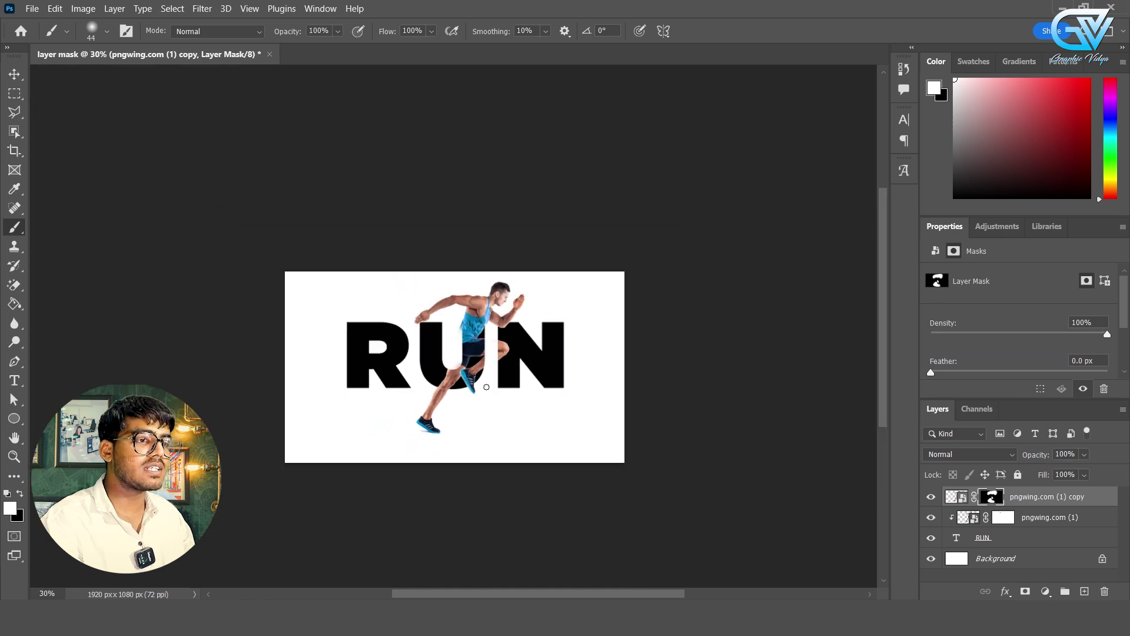
{"action": "scroll", "coordinate": [393, 240], "scroll_direction": "up", "scroll_amount": 4, "text": "alt"}
{"action": "scroll", "coordinate": [394, 241], "scroll_direction": "down", "scroll_amount": 2, "text": "alt"}
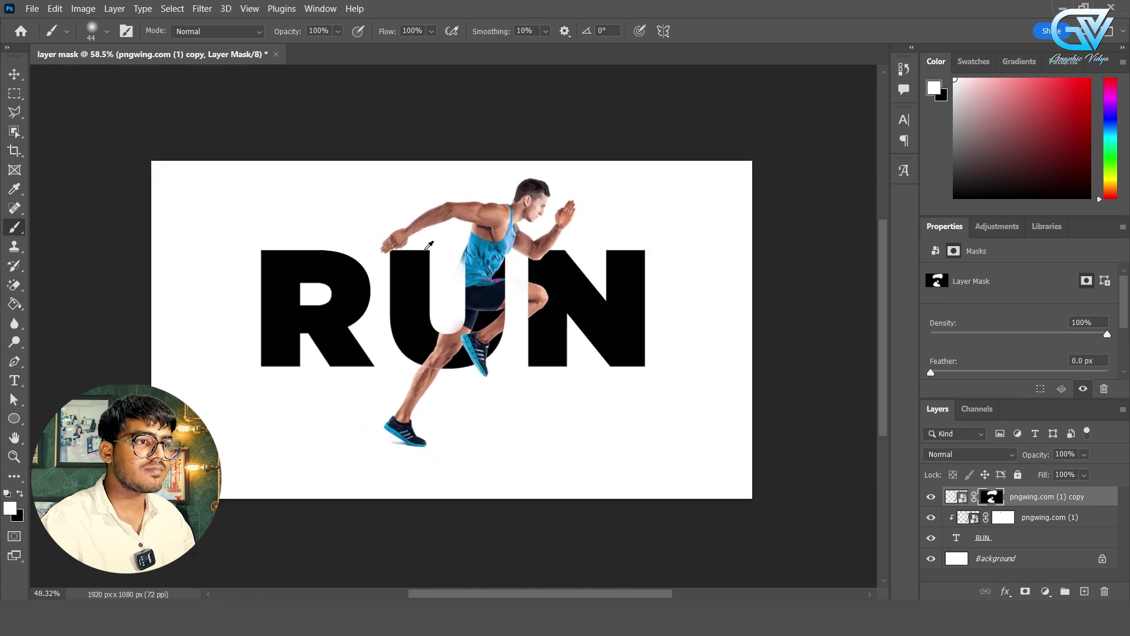
{"action": "scroll", "coordinate": [394, 240], "scroll_direction": "up", "scroll_amount": 2, "text": "alt"}
{"action": "scroll", "coordinate": [474, 295], "scroll_direction": "down", "scroll_amount": 2, "text": "alt"}
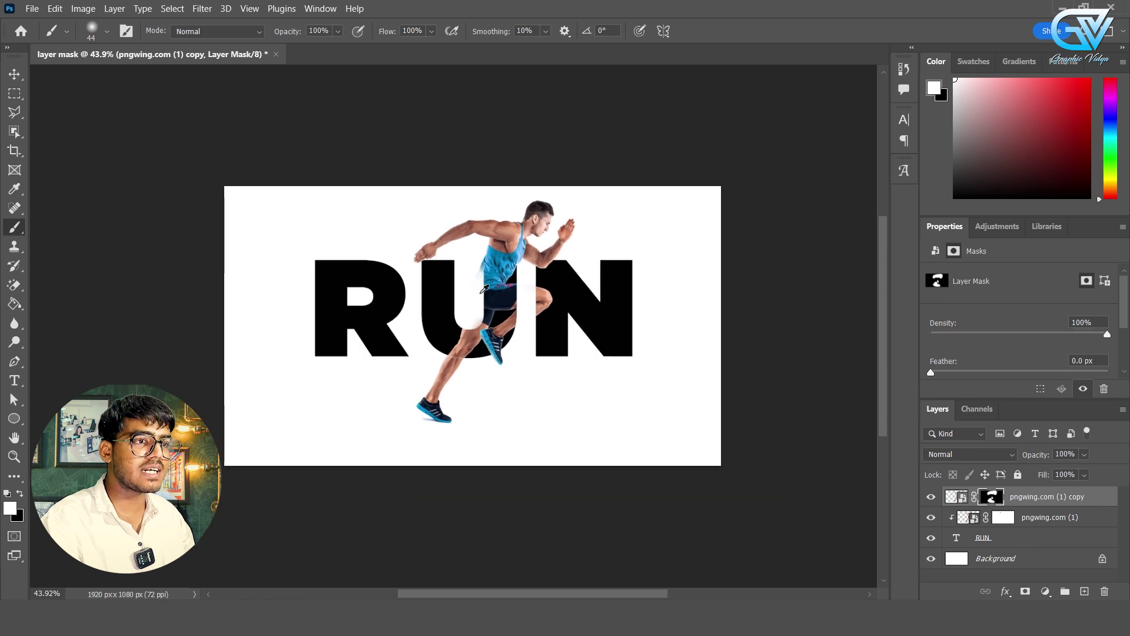
{"action": "scroll", "coordinate": [474, 296], "scroll_direction": "up", "scroll_amount": 2, "text": "alt"}
{"action": "scroll", "coordinate": [486, 289], "scroll_direction": "down", "scroll_amount": 1}
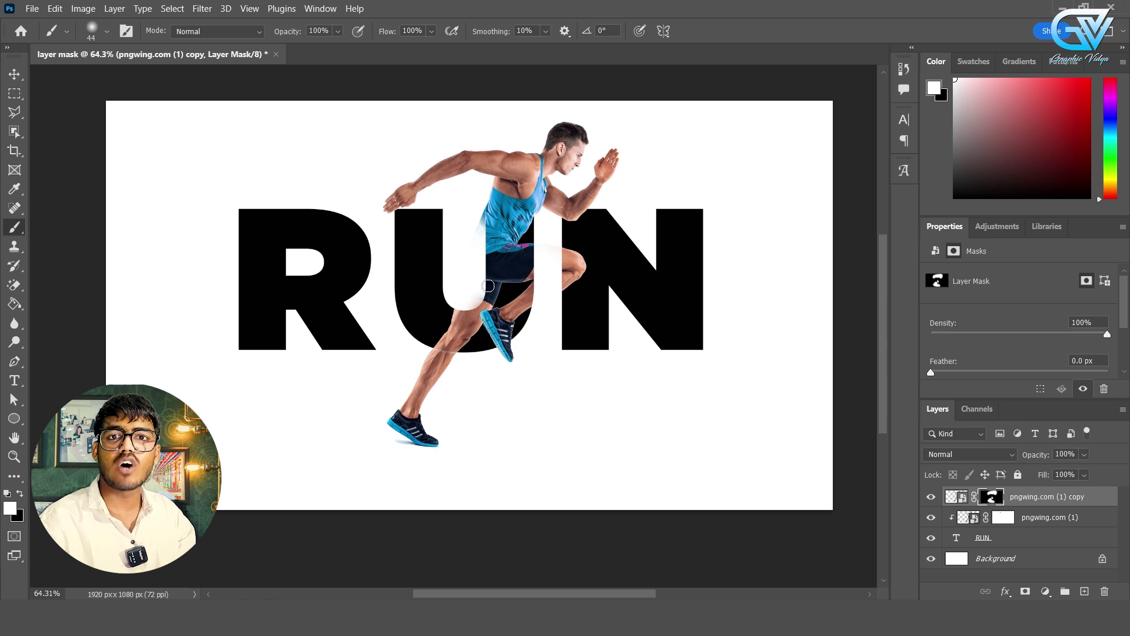
{"action": "scroll", "coordinate": [548, 337], "scroll_direction": "down", "scroll_amount": 1, "text": "alt"}
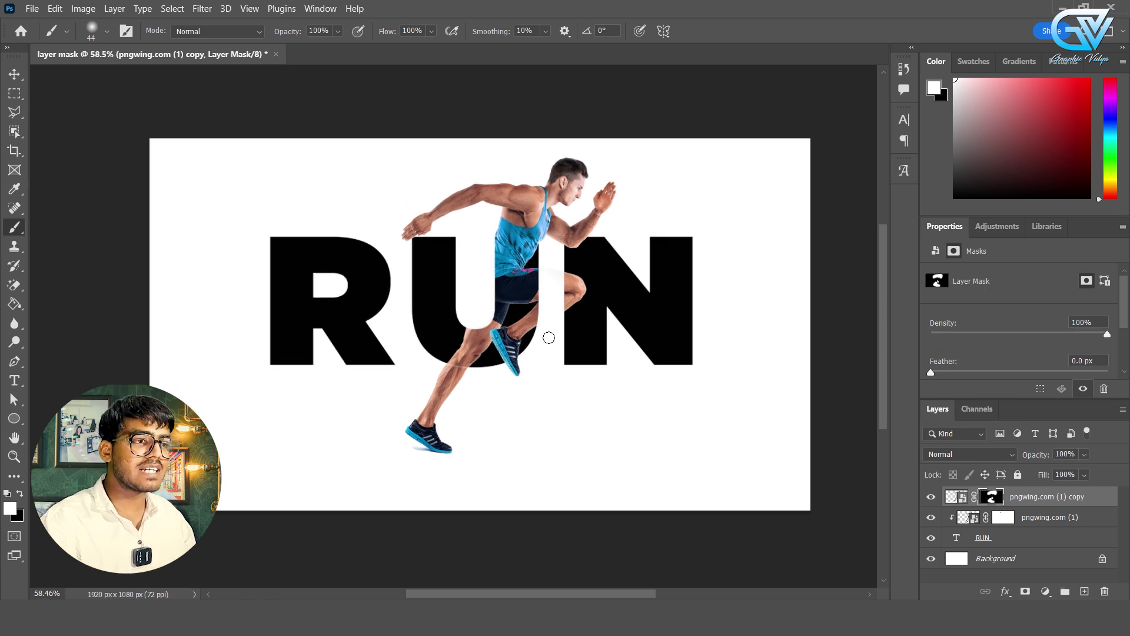